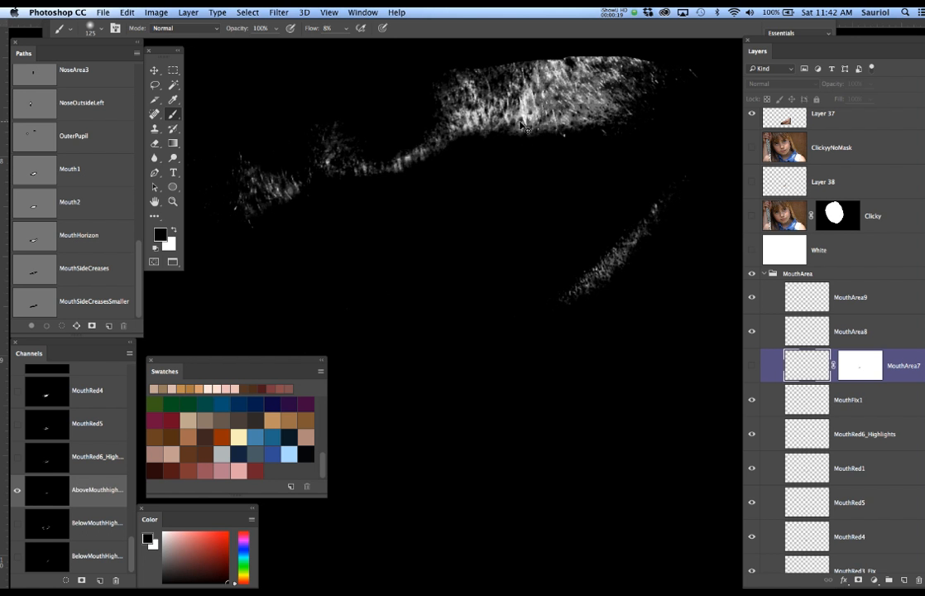
- Leave the single-channel mask view and make the Clicky layer active
scroll(519, 124, down, 2)
scroll(517, 122, up, 3)
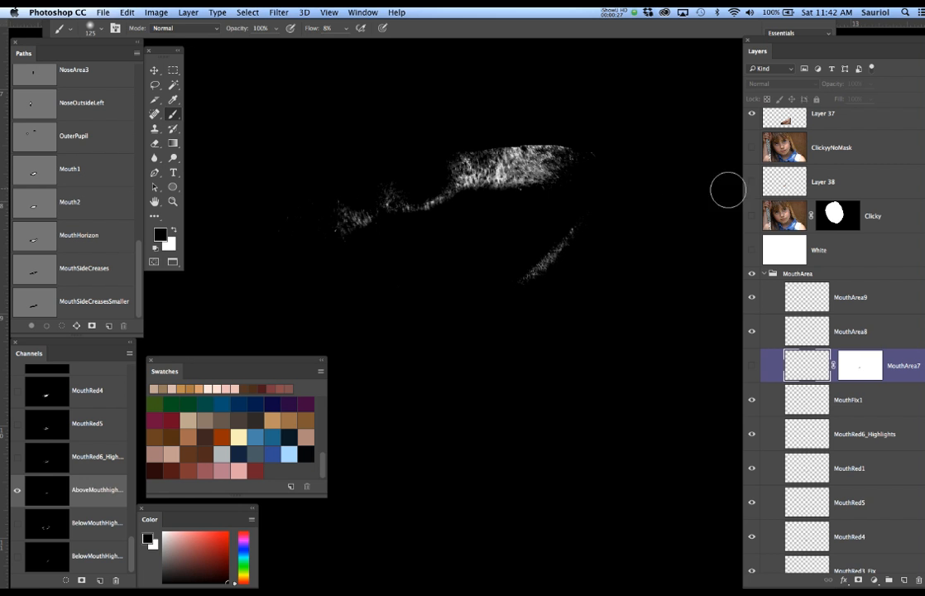
click(779, 215)
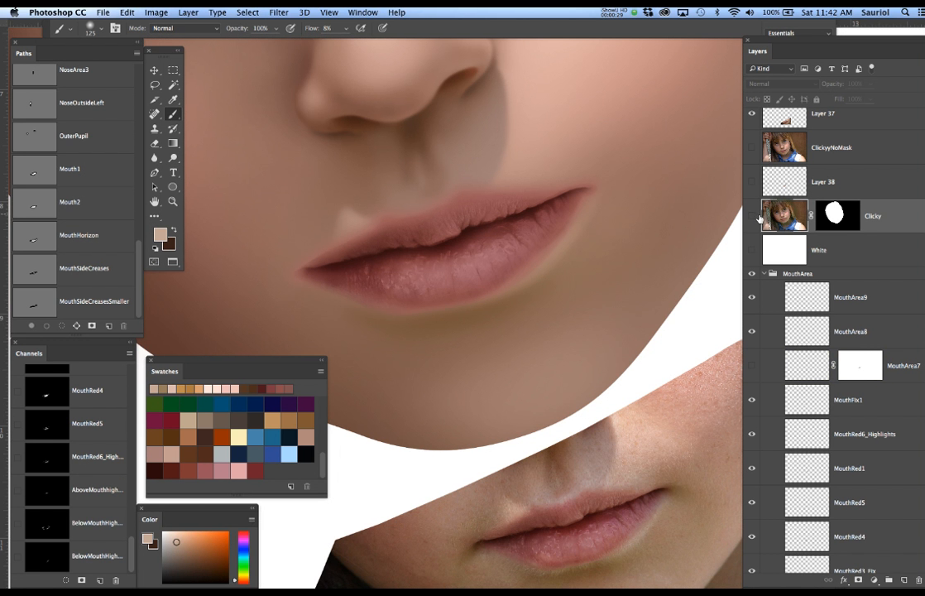
- Lasso the mouth and the skin around it, adding to and subtracting from the selection to clean up its upper edge
key(l)
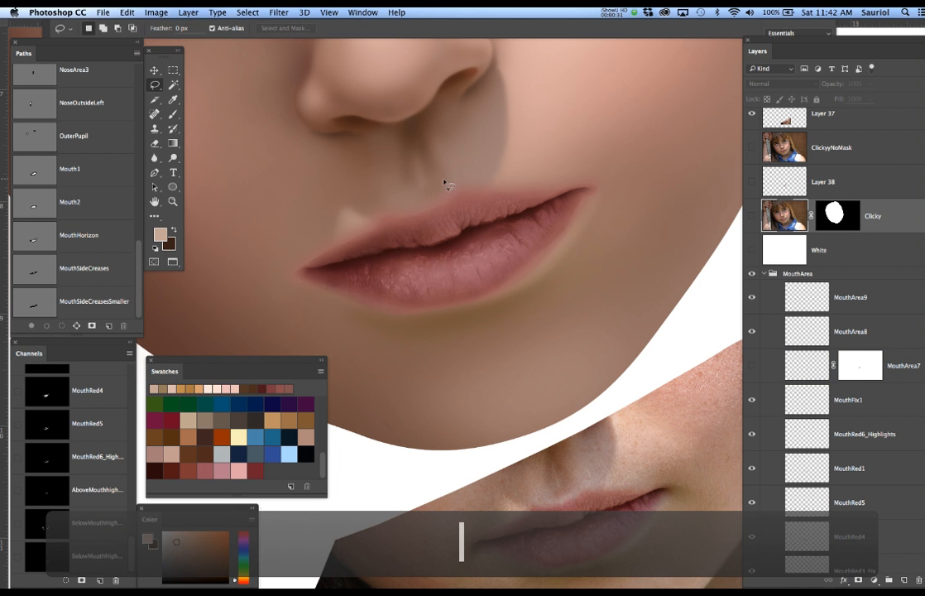
mouse_move(476, 168)
mouse_down()
mouse_move(565, 162)
mouse_move(601, 173)
mouse_move(600, 218)
mouse_move(561, 287)
mouse_move(454, 353)
mouse_move(351, 352)
mouse_move(279, 276)
mouse_up()
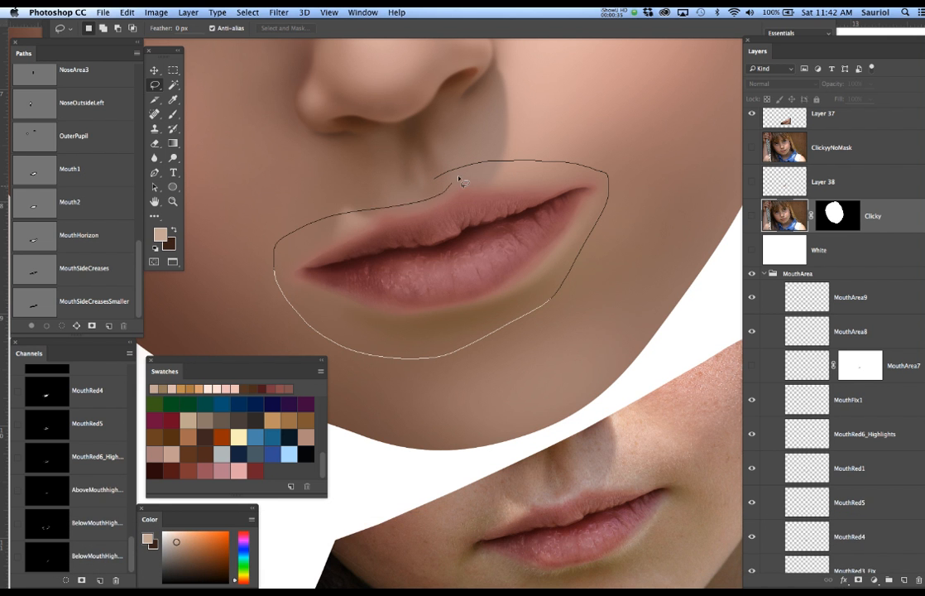
drag(491, 160, 489, 165)
key(shift)
mouse_move(459, 172)
mouse_down()
mouse_move(382, 184)
mouse_move(346, 213)
mouse_move(457, 198)
mouse_move(480, 168)
mouse_up()
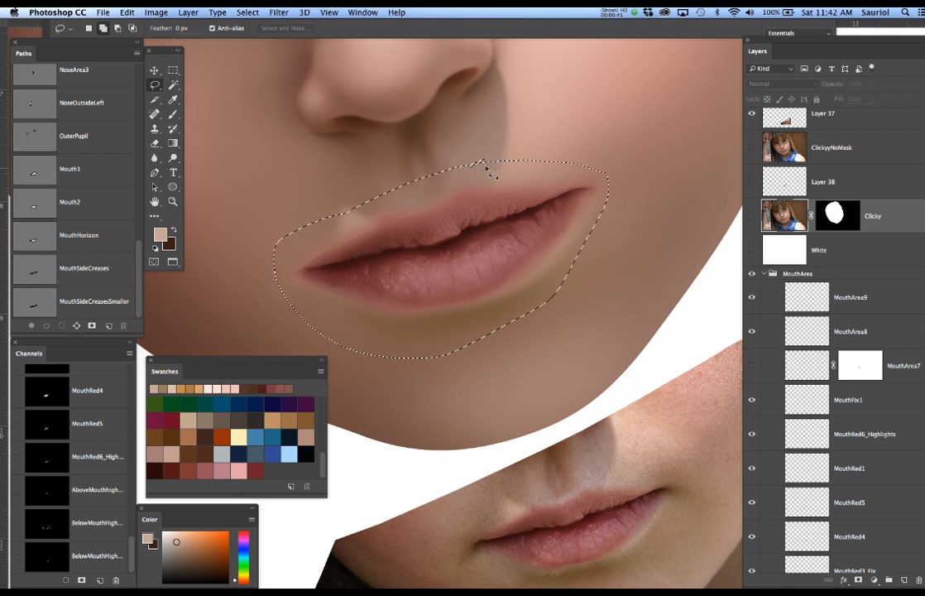
key(alt)
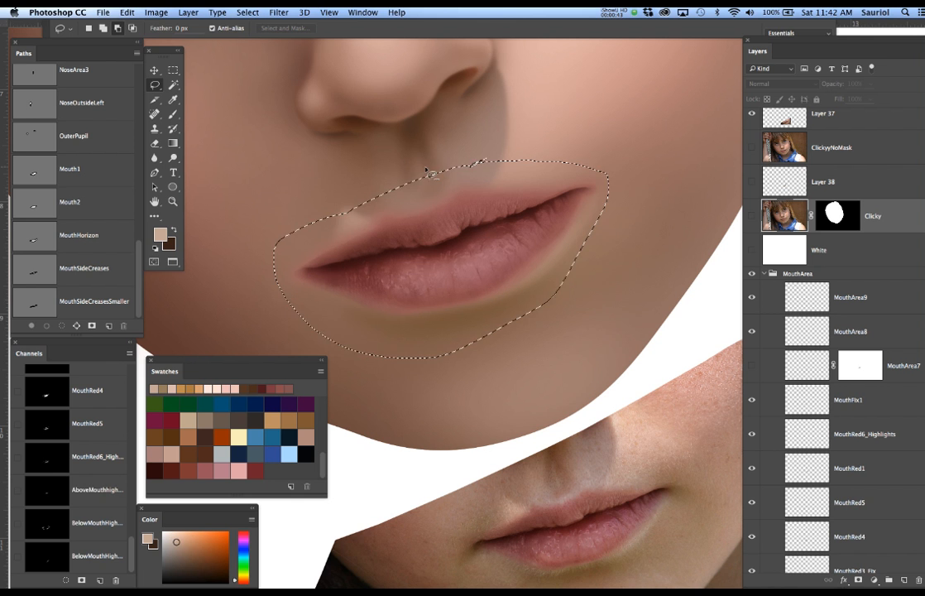
drag(517, 163, 458, 171)
key(shift)
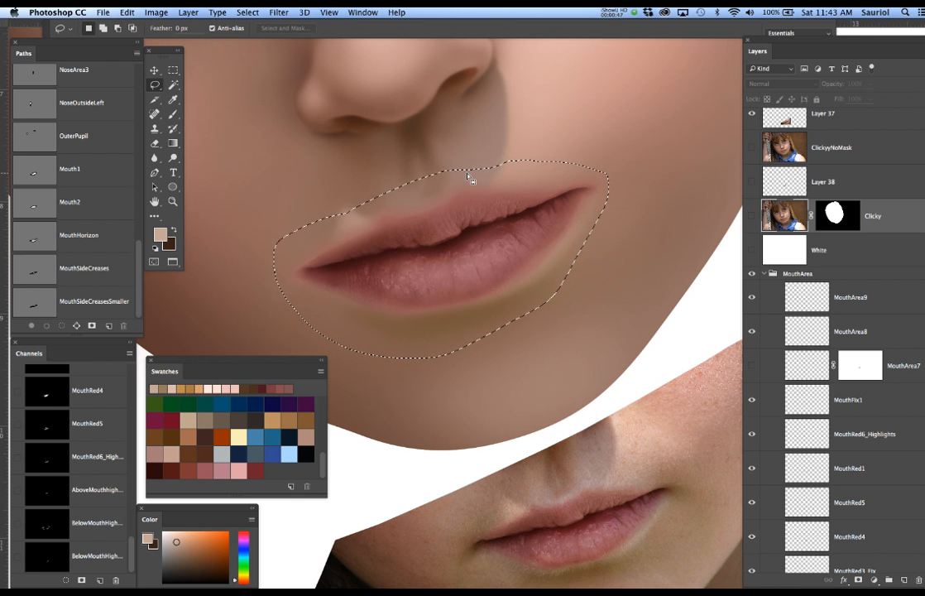
mouse_move(488, 163)
mouse_down()
mouse_move(522, 168)
mouse_move(465, 186)
mouse_up()
- Copy the selected mouth area of the Clicky photo to a new layer and isolate it over the White layer
click(752, 216)
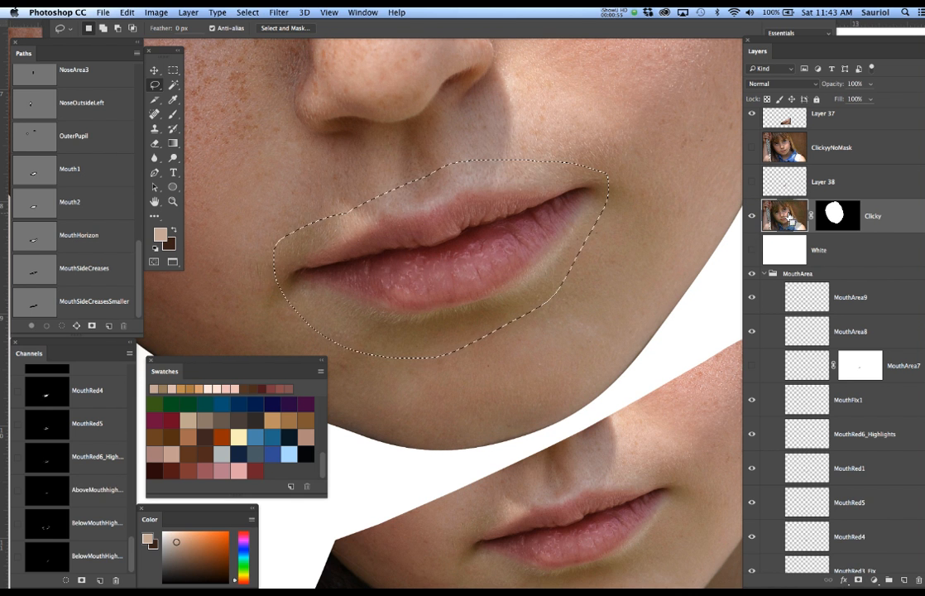
key(super+j)
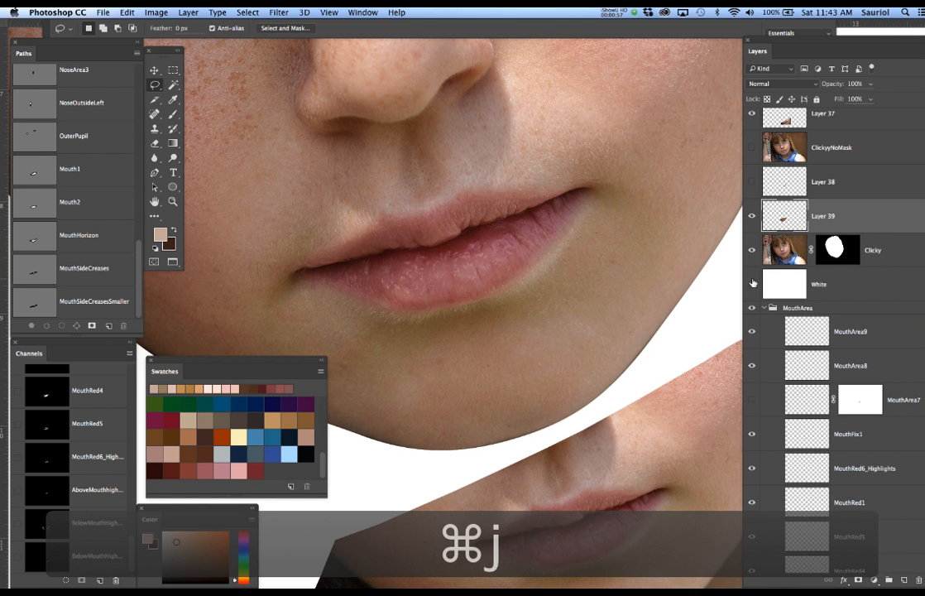
click(751, 250)
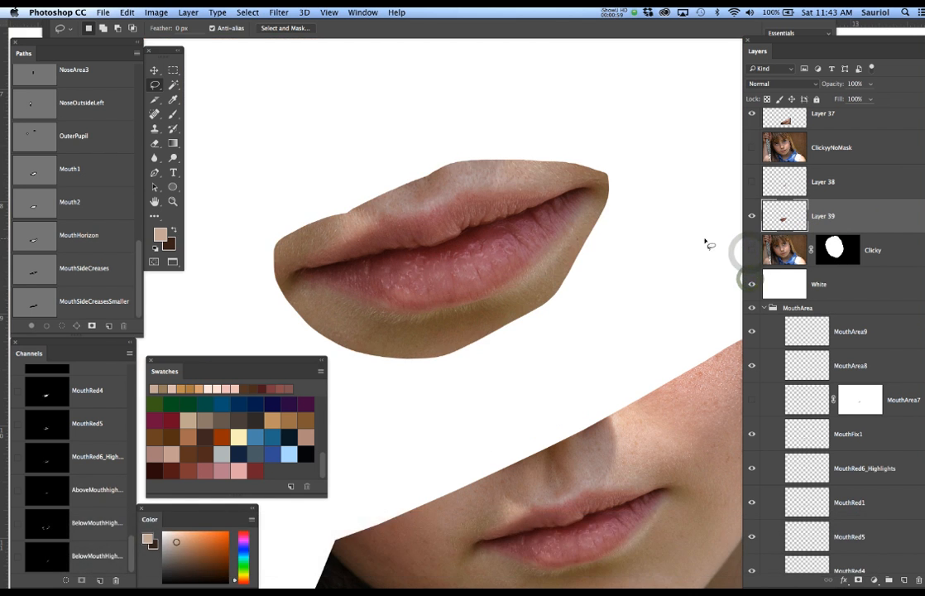
- Load the mouth cutout's outline as a selection and apply Levels with input black 9 and input white 230
super+click(784, 218)
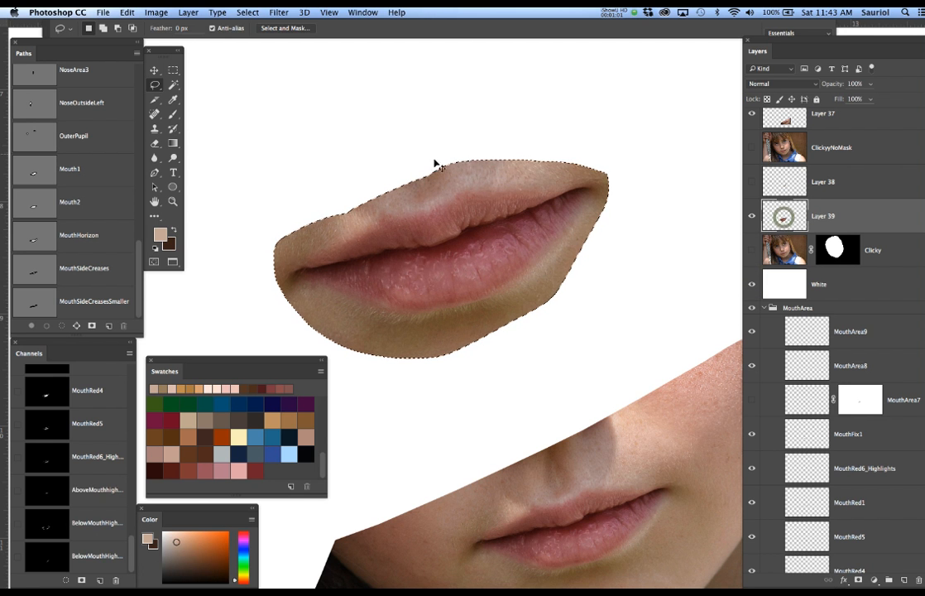
scroll(506, 179, up, 2)
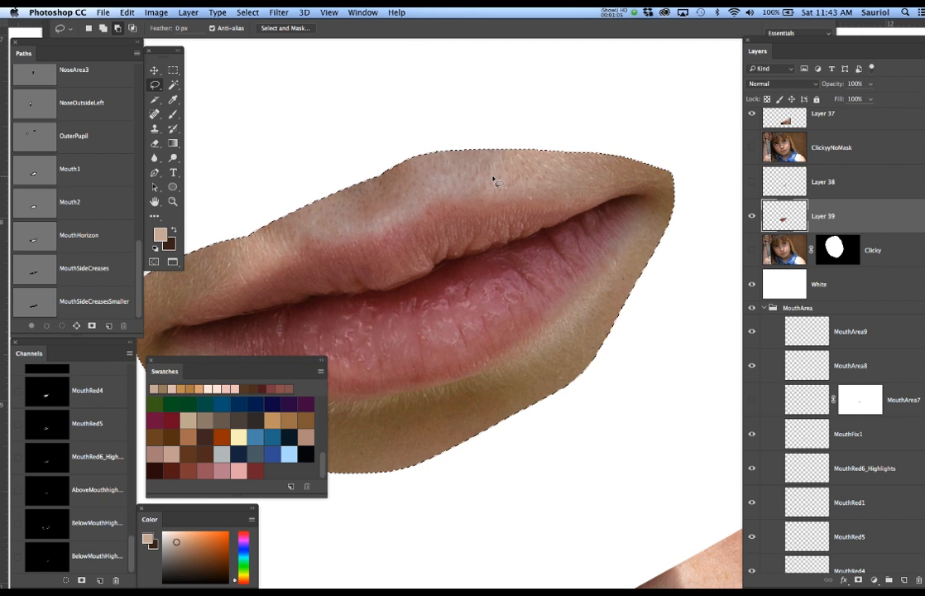
scroll(494, 180, up, 2)
key(super+l)
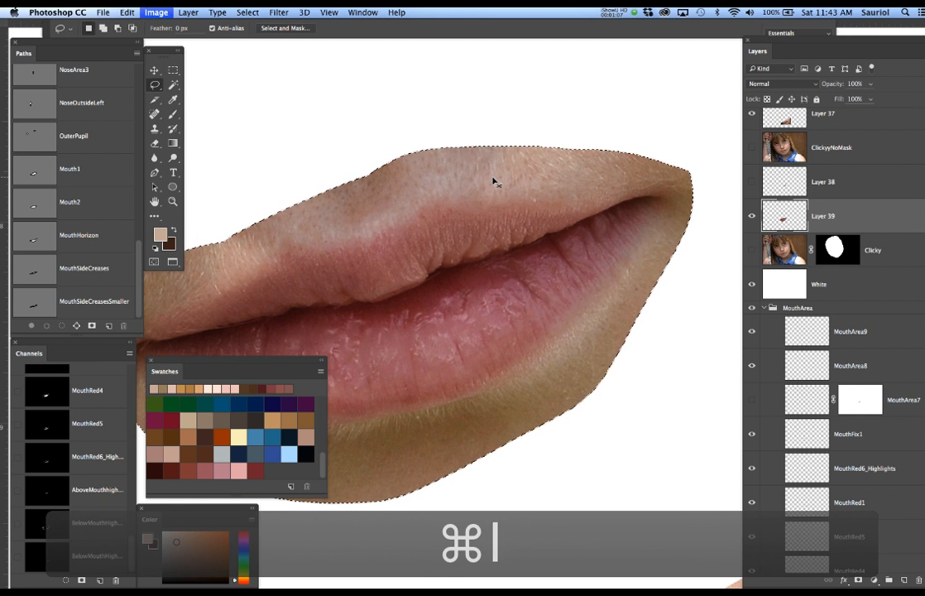
drag(633, 478, 620, 480)
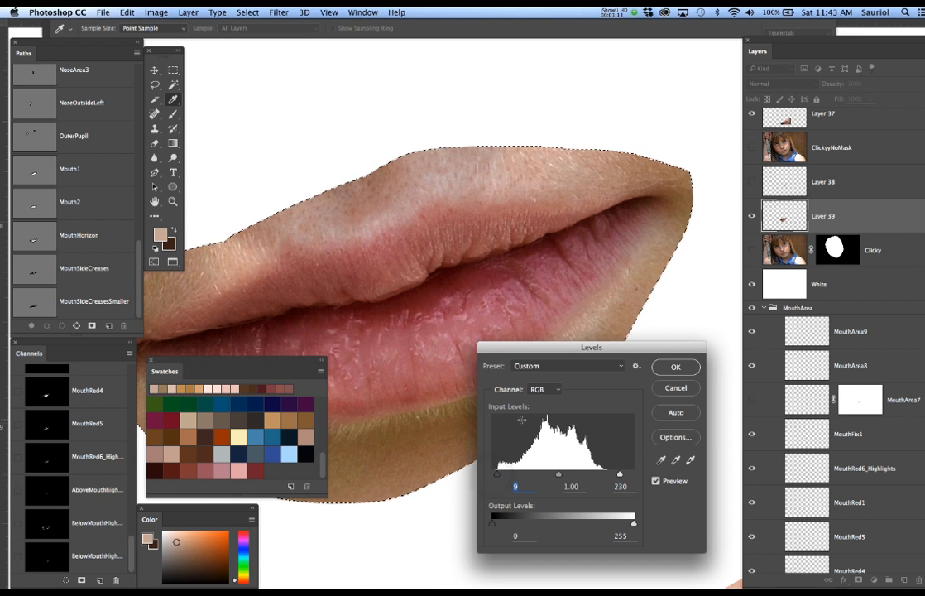
click(675, 367)
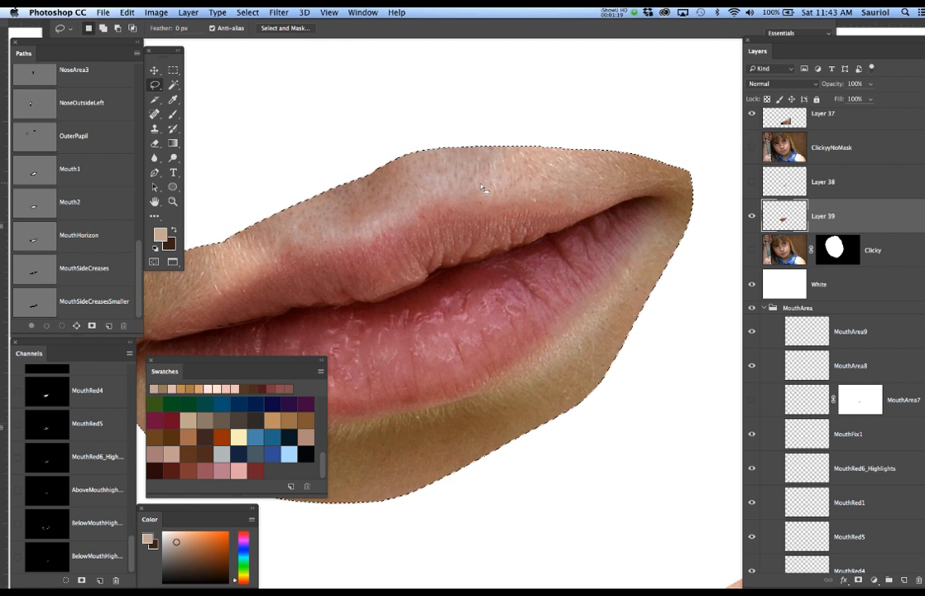
- Select the highlights around the mouth with Color Range, sampling the pale skin above the upper lip at Fuzziness 43
click(248, 12)
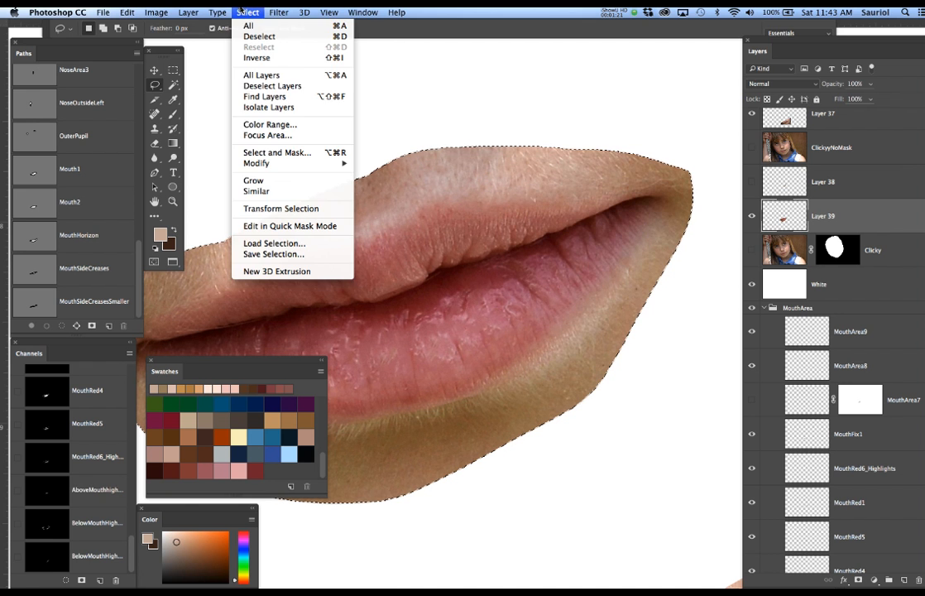
click(252, 126)
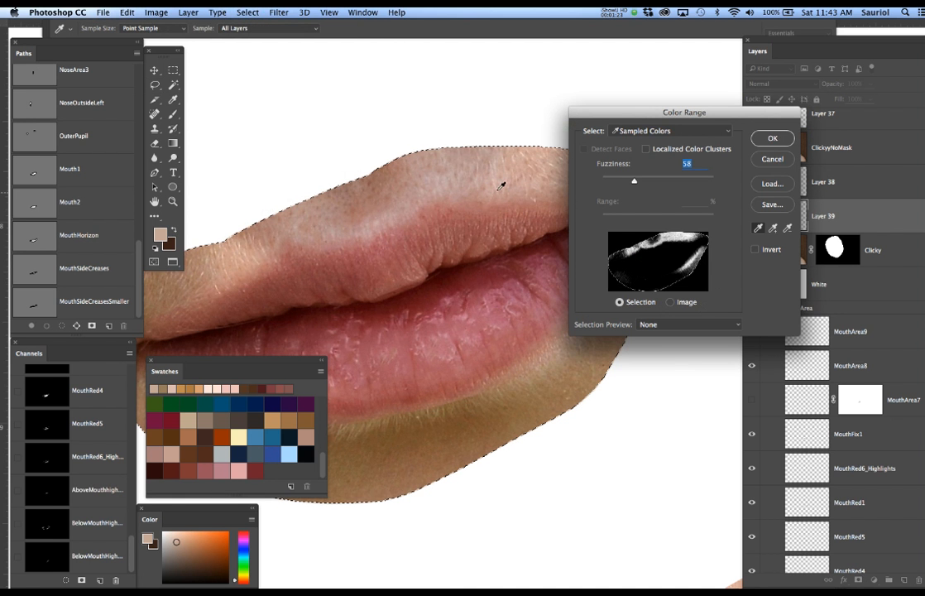
scroll(476, 187, up, 3)
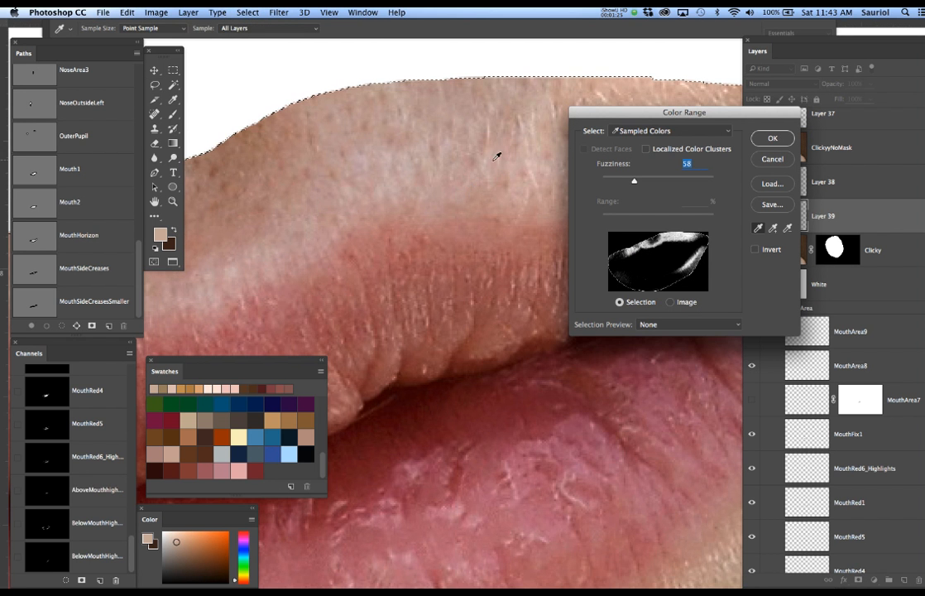
click(483, 166)
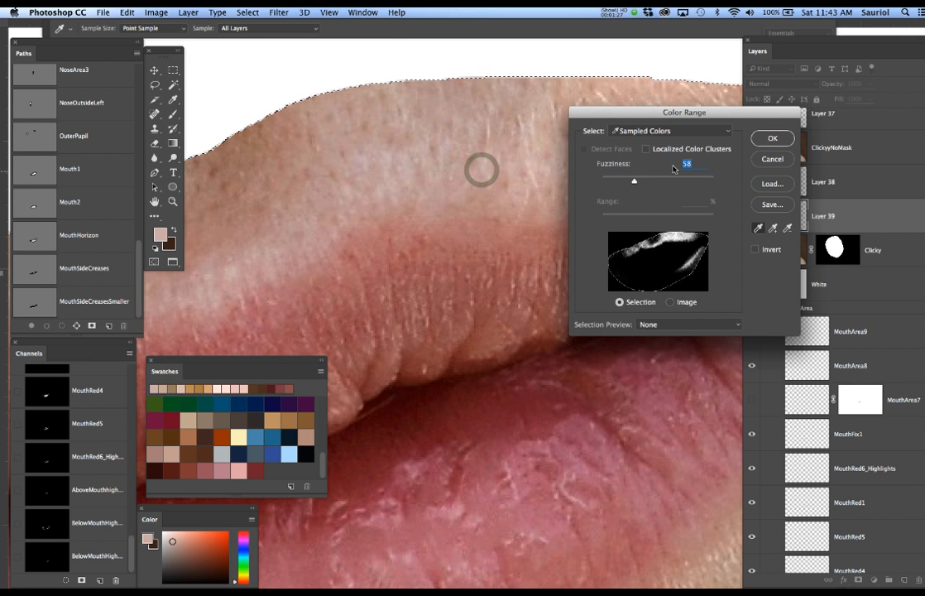
drag(635, 182, 624, 184)
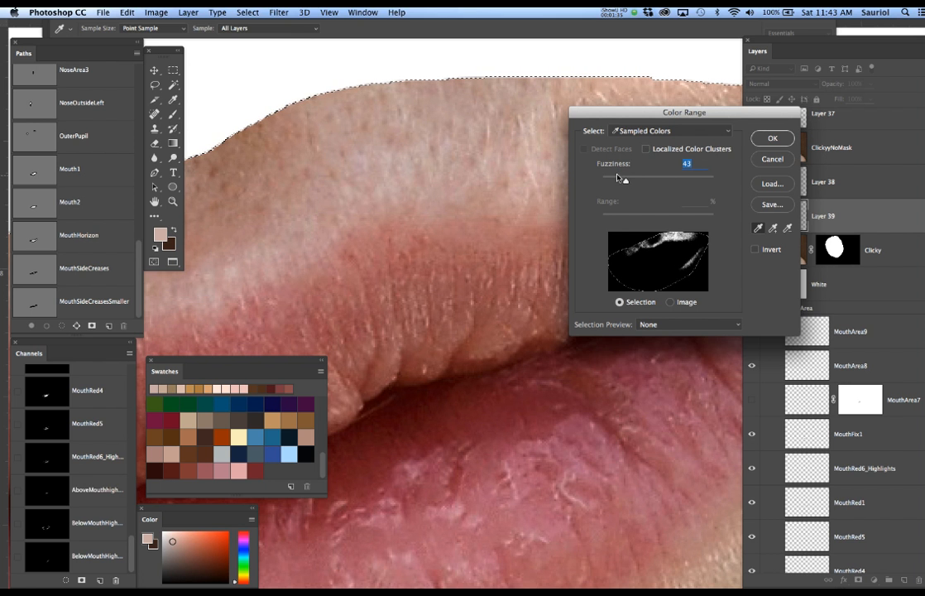
click(769, 139)
scroll(453, 175, down, 5)
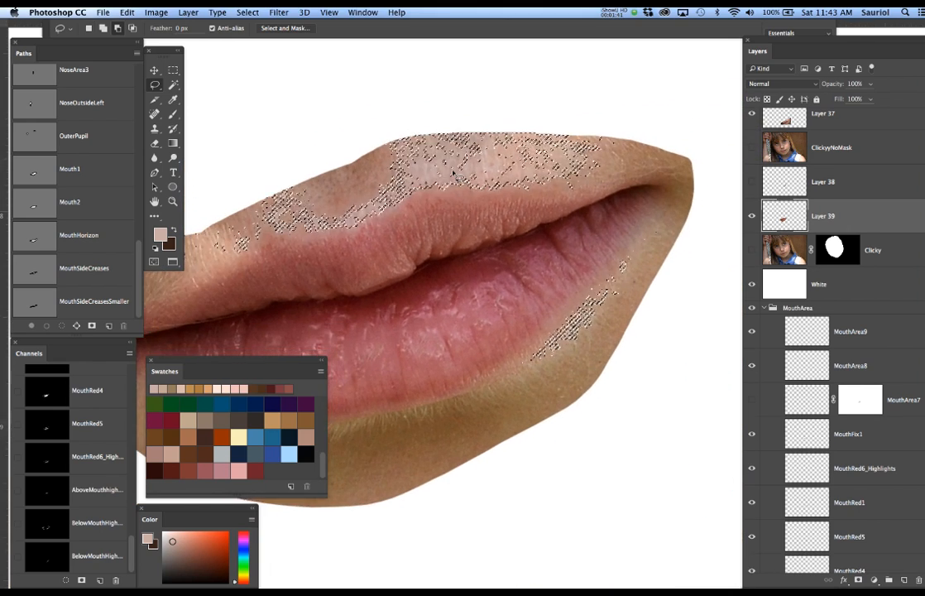
scroll(571, 288, up, 3)
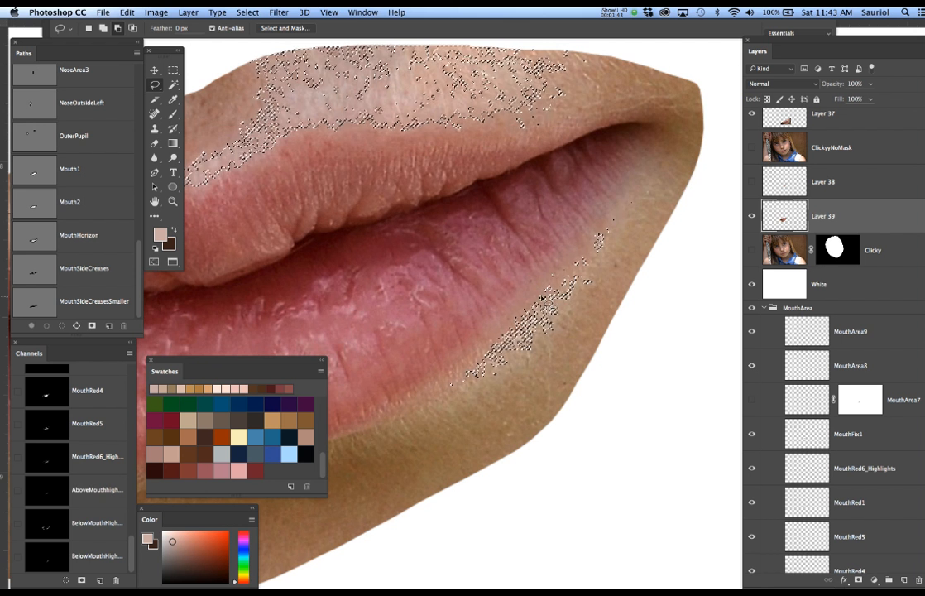
scroll(565, 287, down, 3)
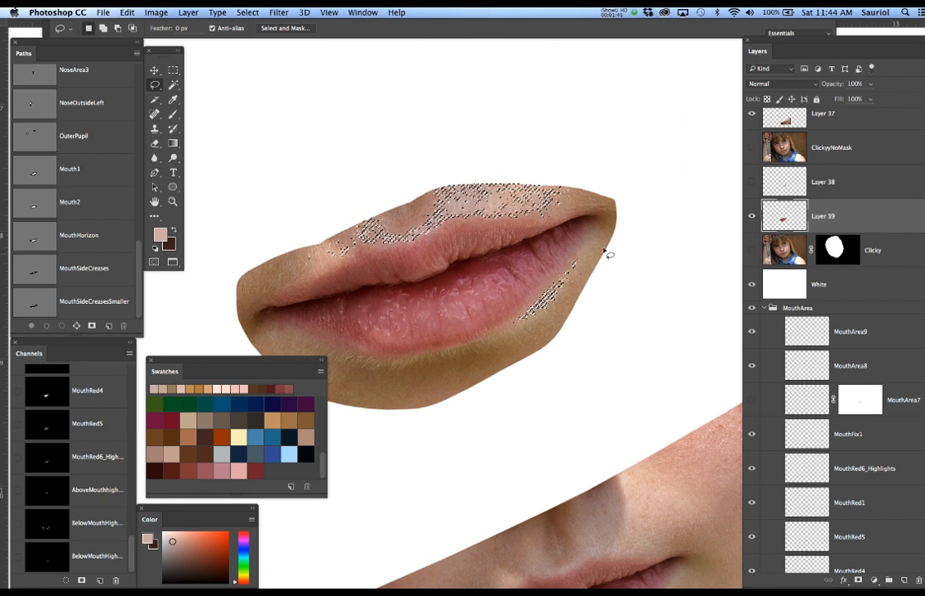
- Delete Layer 39 with the mouth cutout, clear the selection, and show the Clicky photo with the White layer hidden
drag(877, 214, 918, 580)
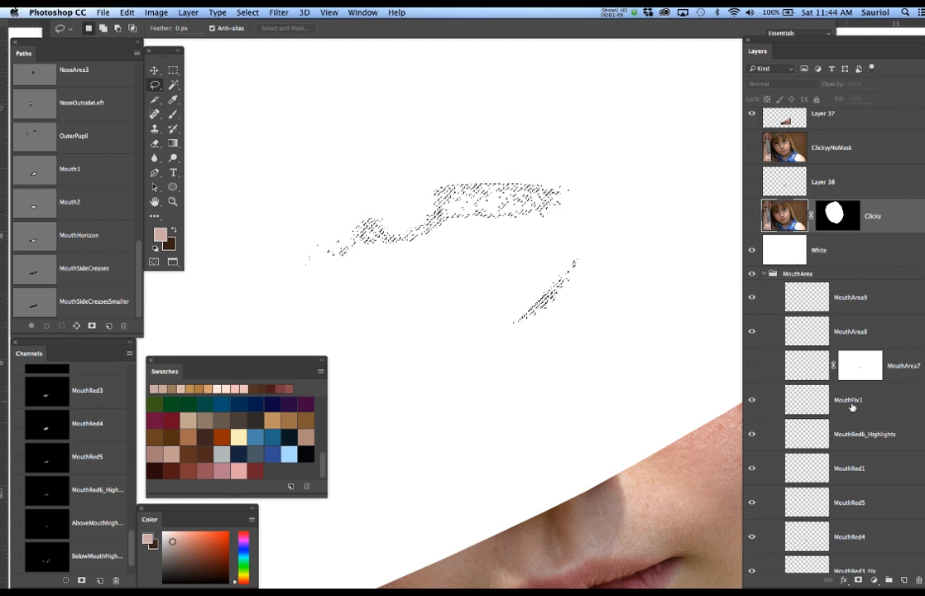
key(super+d)
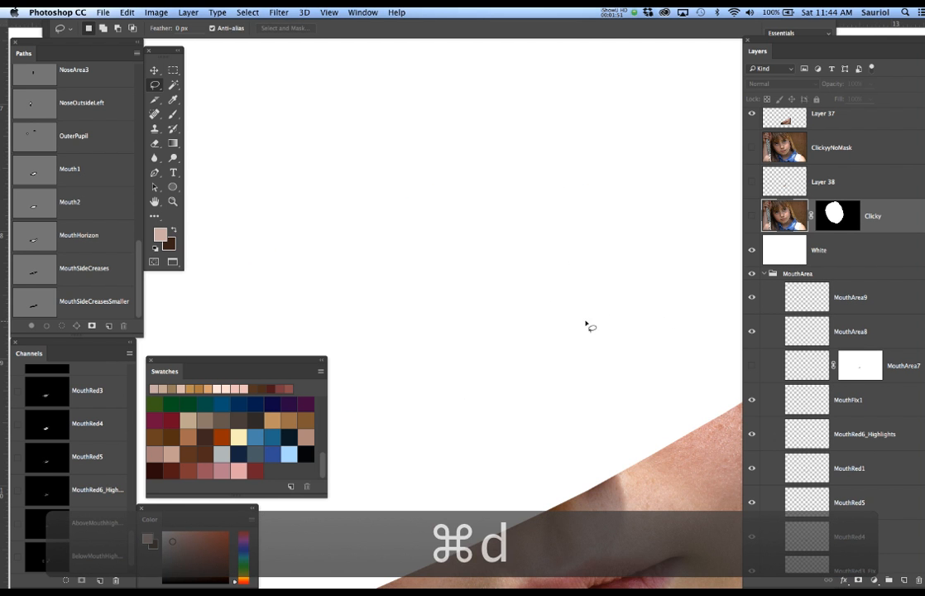
click(751, 251)
click(751, 217)
- Load the above-mouth highlight channel and both below-mouth highlight channels one at a time as selections to compare their coverage, and deselect
alt+click(557, 254)
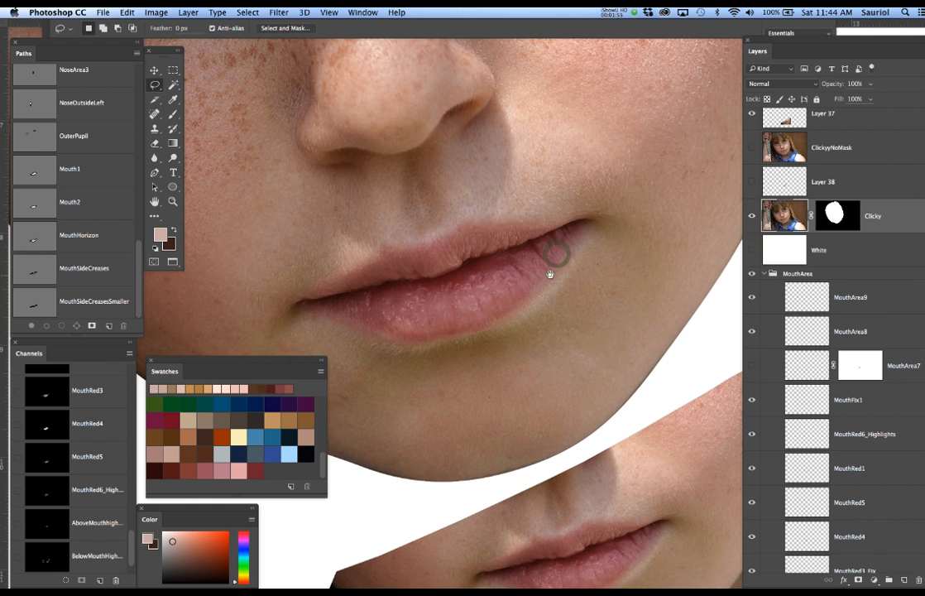
drag(546, 278, 555, 215)
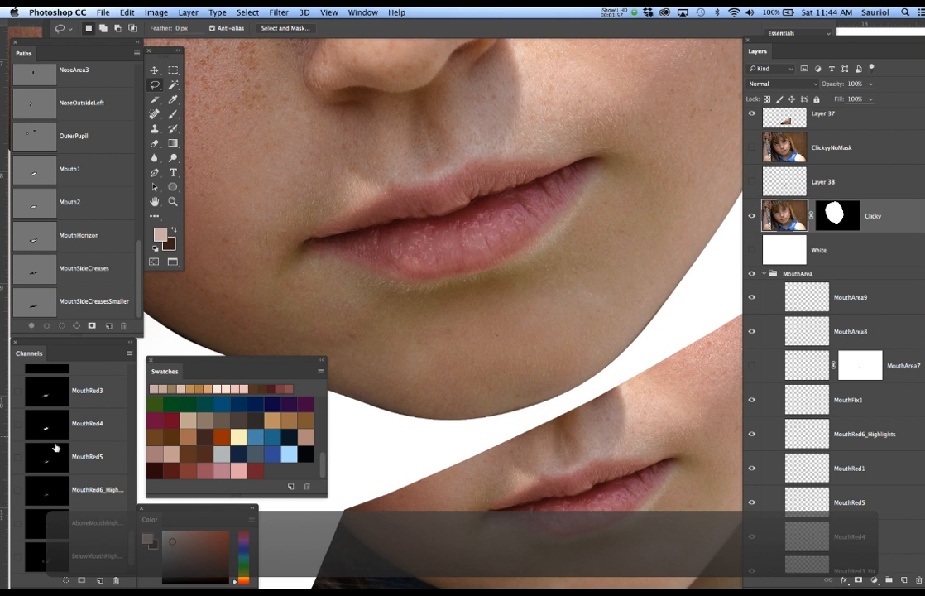
scroll(56, 508, down, 1)
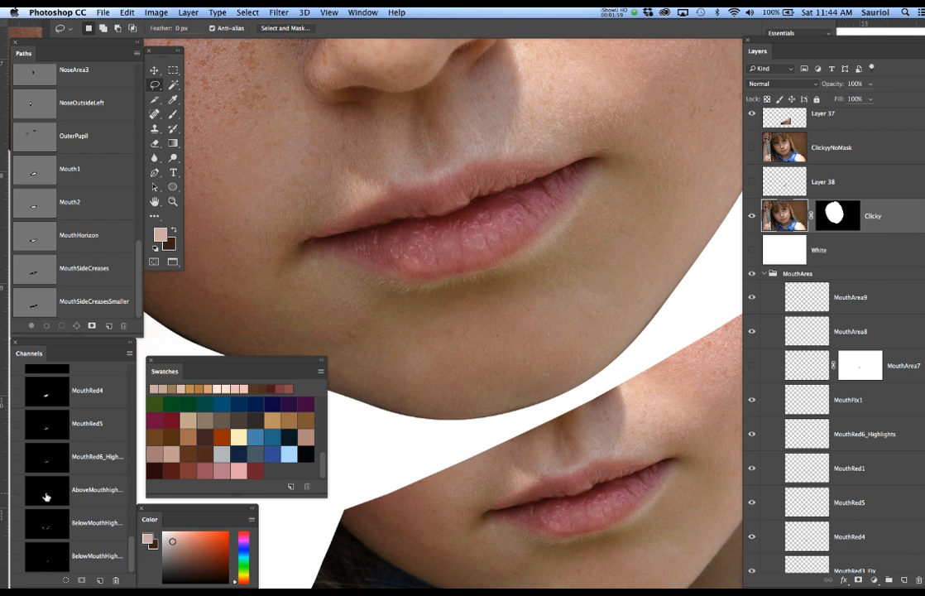
super+click(47, 497)
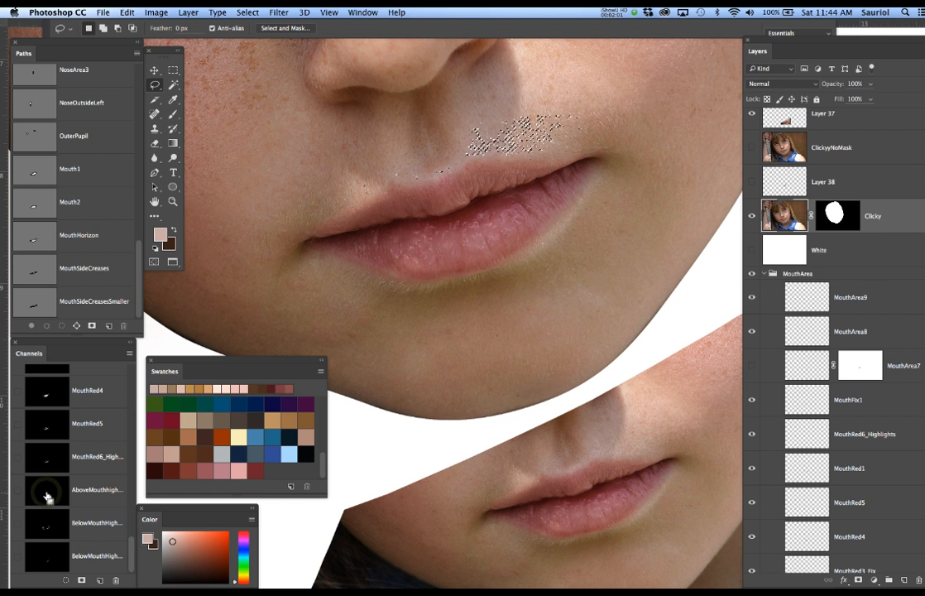
super+click(42, 526)
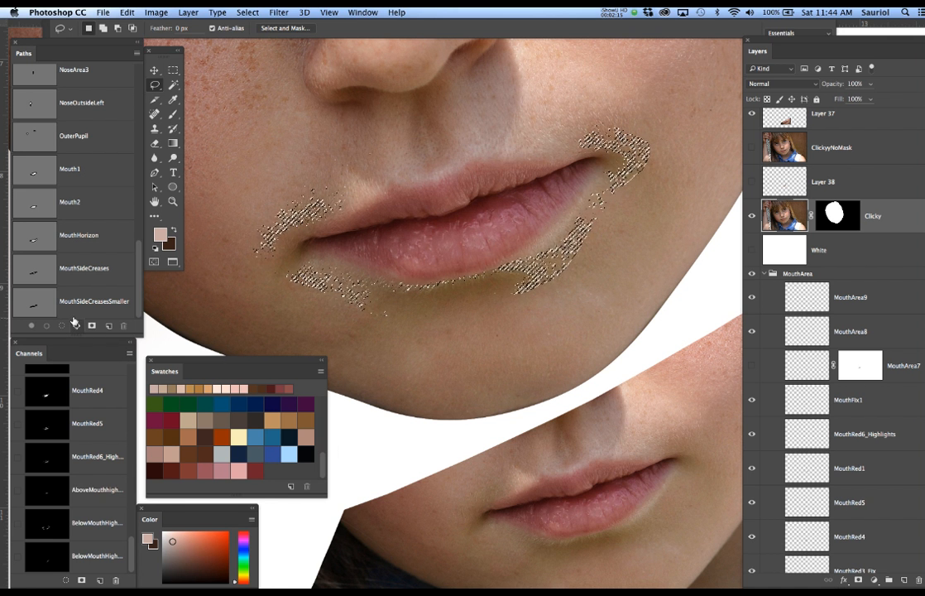
super+click(40, 560)
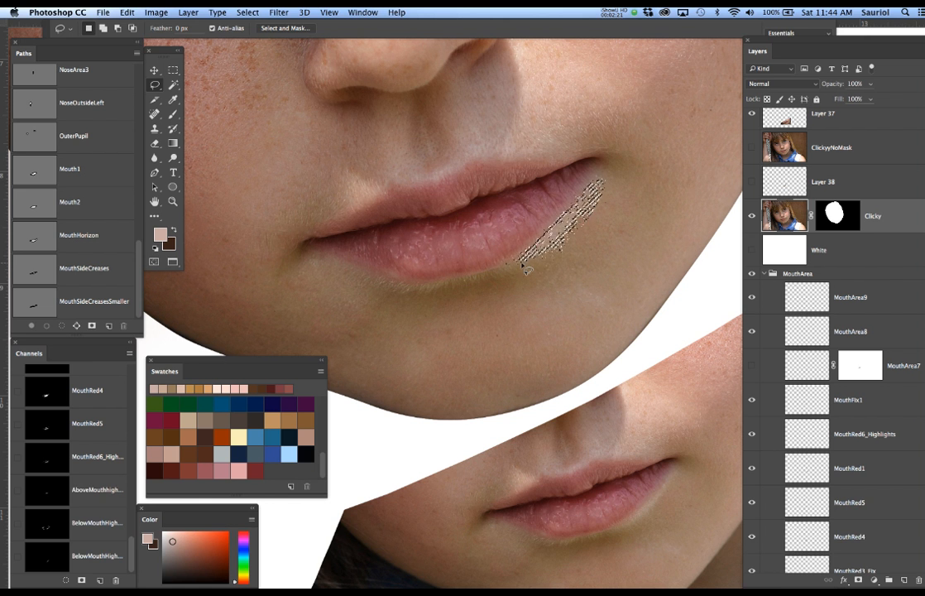
key(super+d)
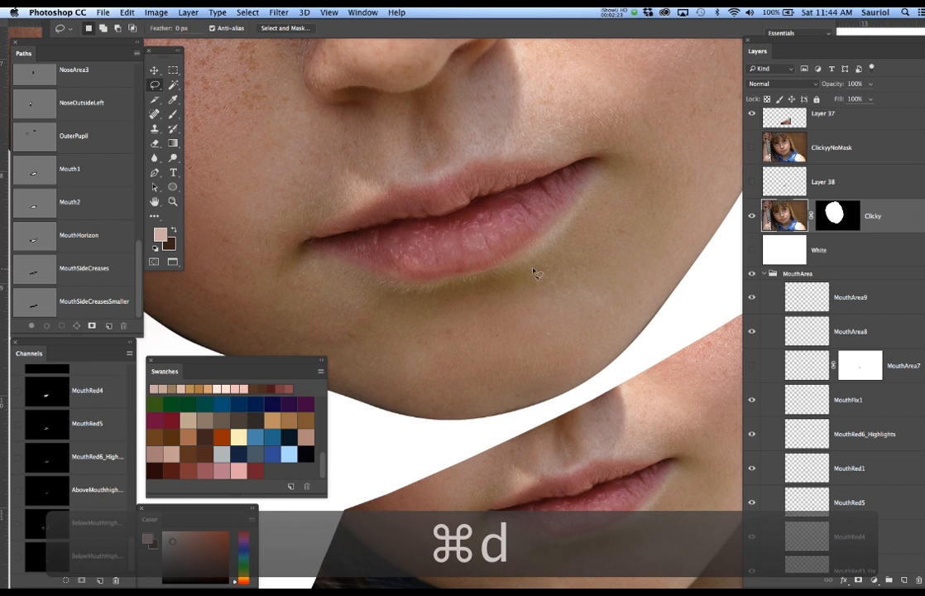
scroll(547, 243, up, 3)
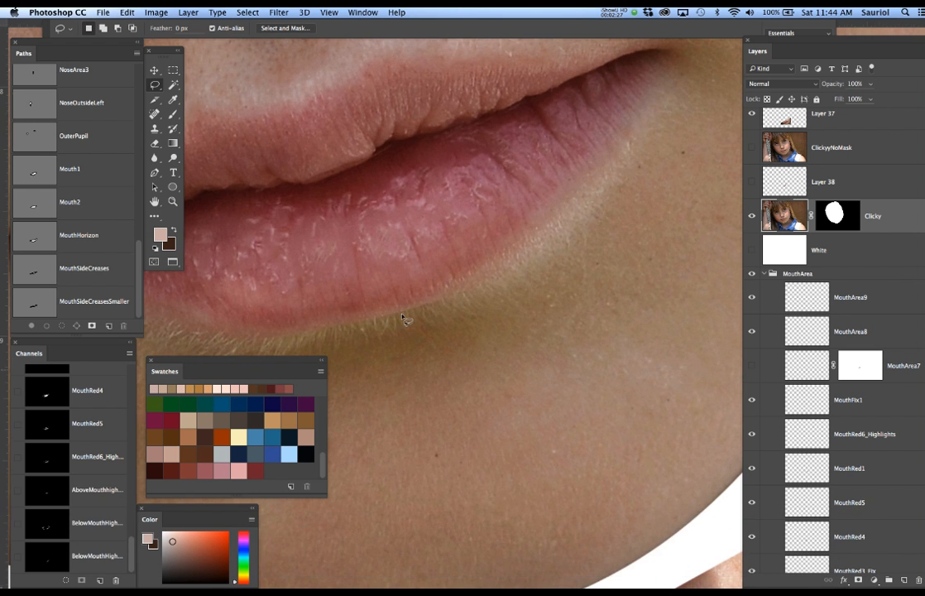
scroll(404, 318, down, 5)
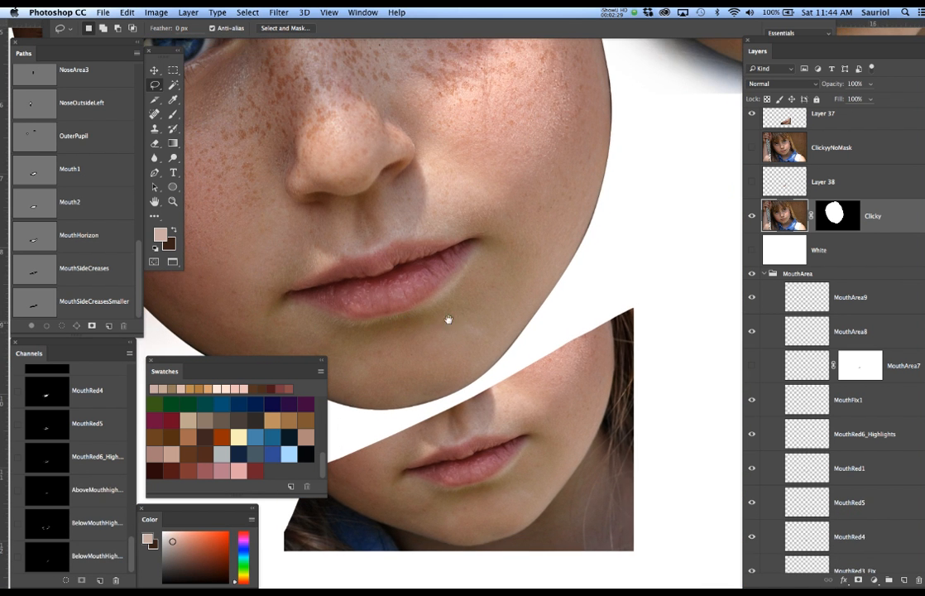
drag(447, 319, 454, 268)
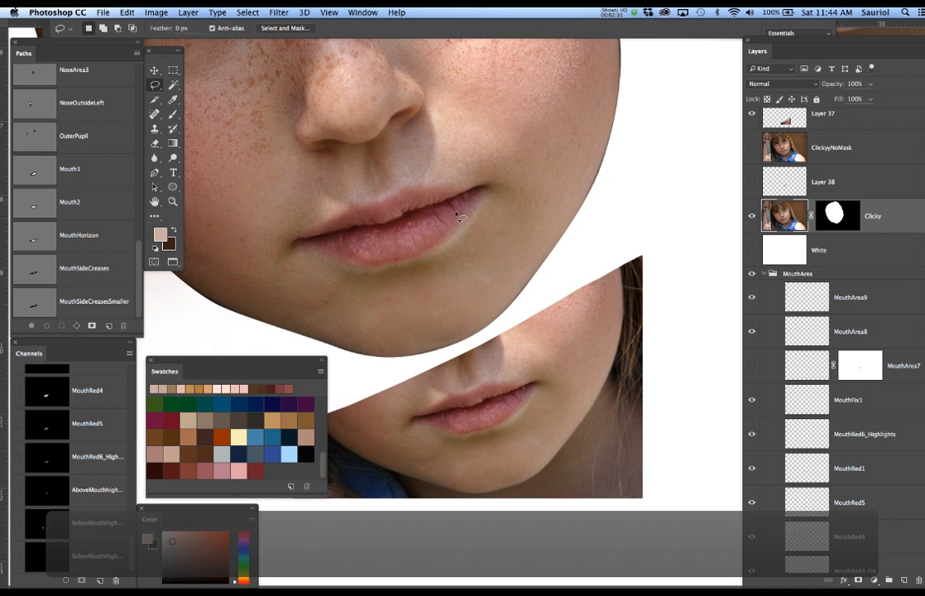
- Hide the Clicky reference photo and show the MouthArea7 highlight layer over the painted mouth
click(751, 216)
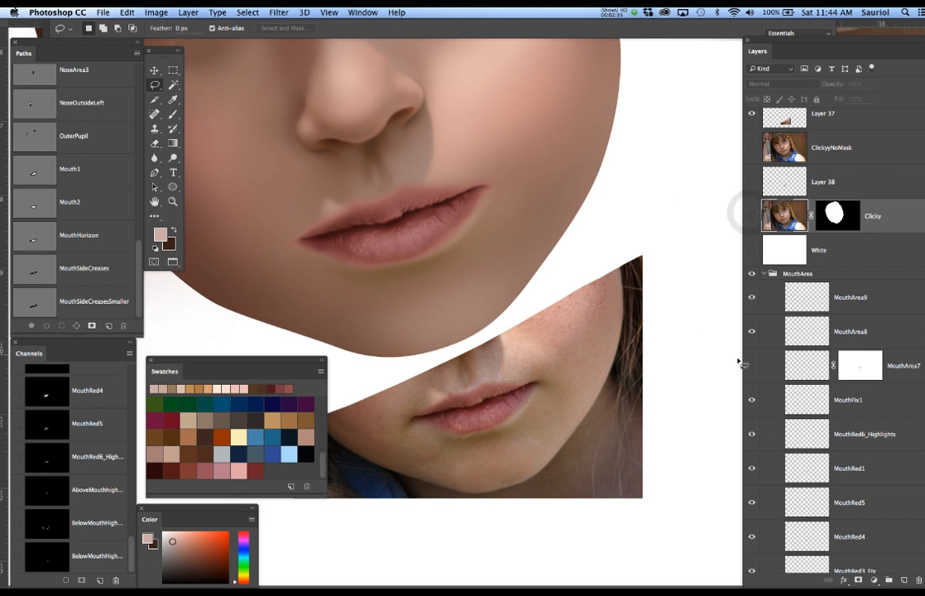
scroll(458, 232, up, 3)
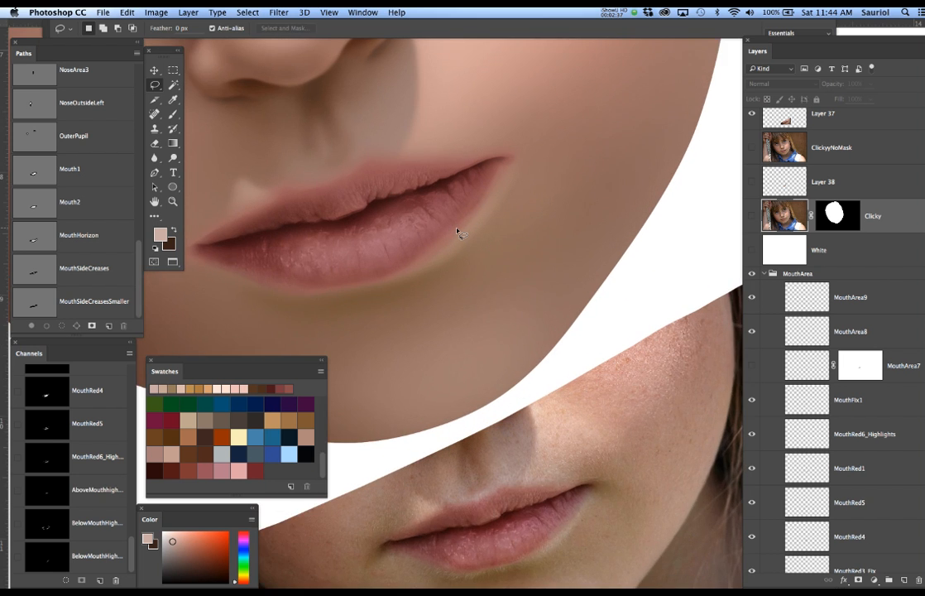
drag(457, 232, 563, 226)
click(750, 365)
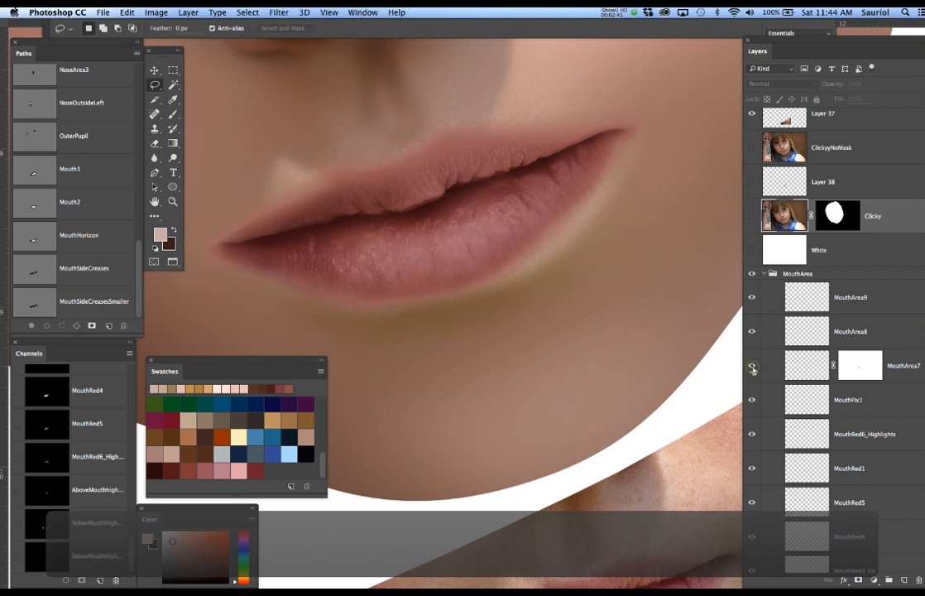
scroll(513, 149, up, 2)
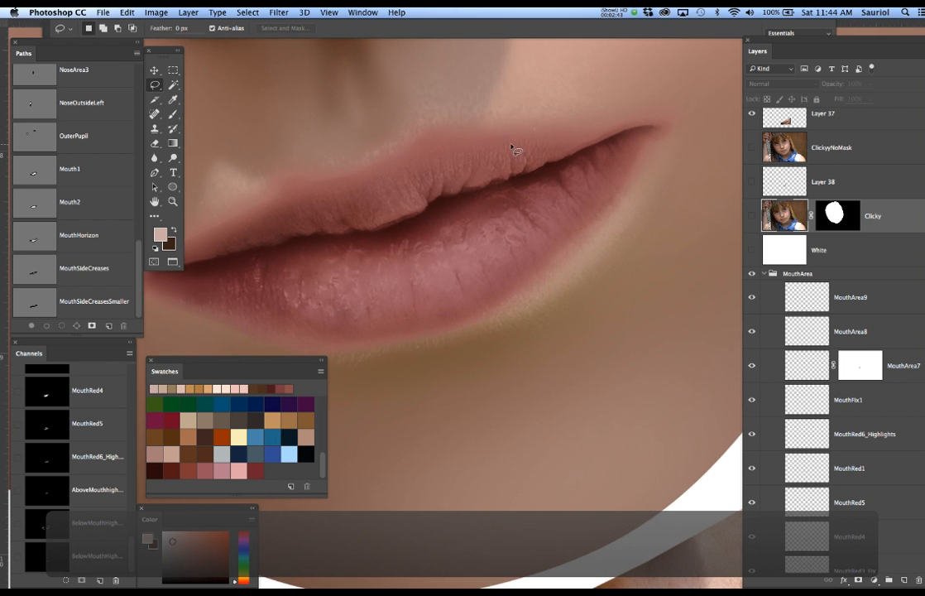
- Toggle MouthArea7 off and on to compare the painted mouth with and without its highlights, viewing it beside the reference photo
click(753, 366)
click(753, 365)
click(752, 366)
click(752, 366)
click(752, 366)
click(752, 366)
scroll(453, 270, down, 2)
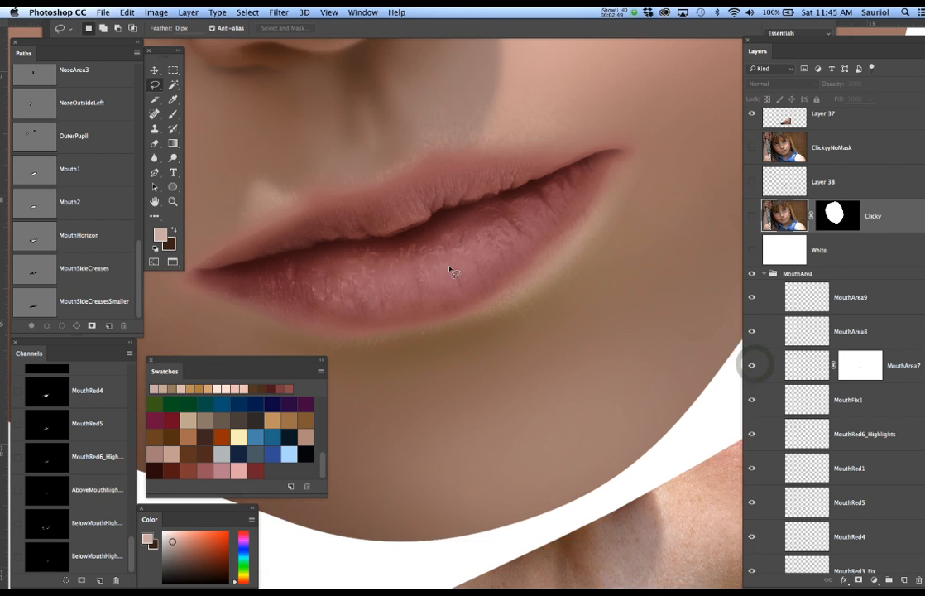
scroll(450, 270, down, 3)
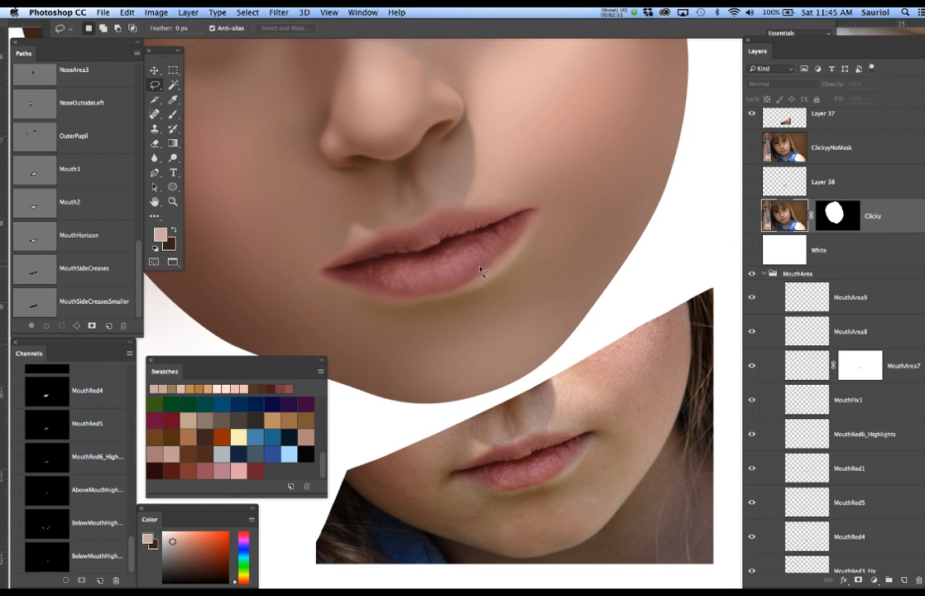
scroll(478, 268, up, 3)
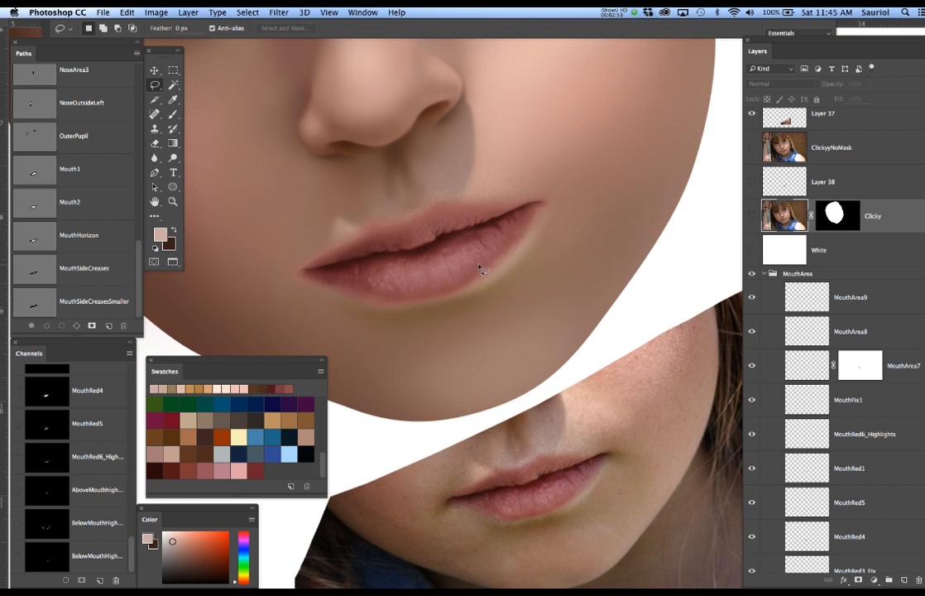
drag(274, 367, 266, 372)
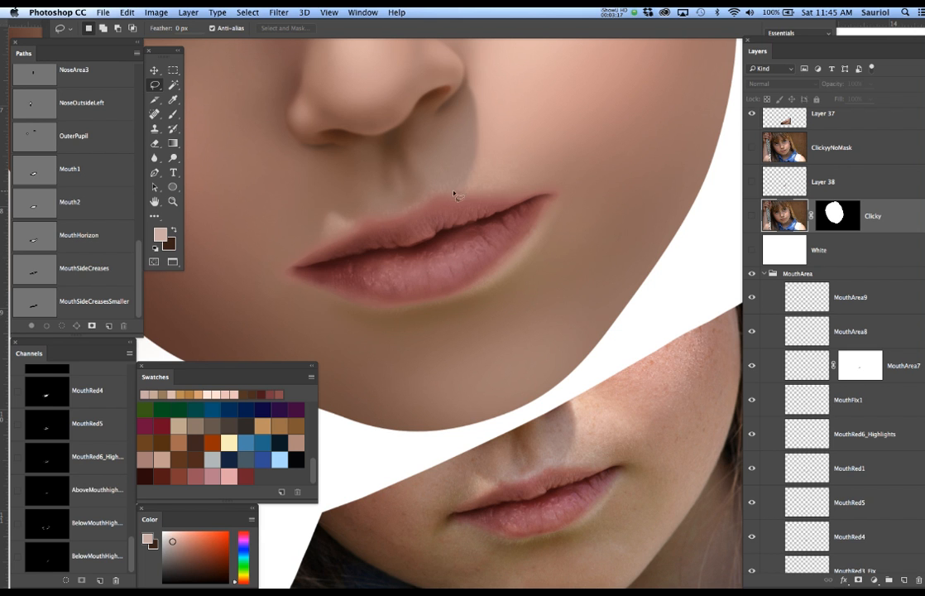
- Hide MouthArea7 and add a new empty layer directly above it in the MouthArea group
click(748, 364)
click(754, 364)
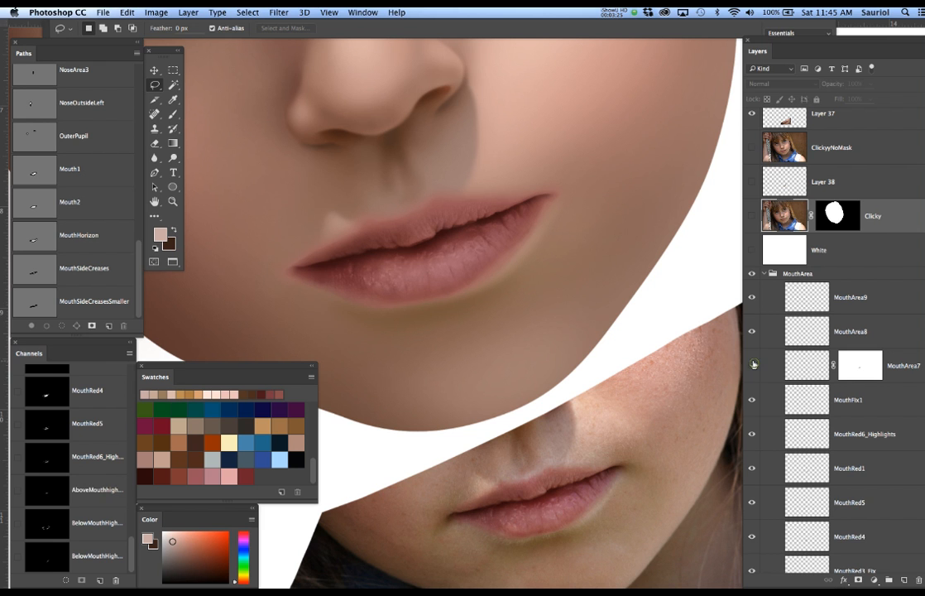
click(903, 581)
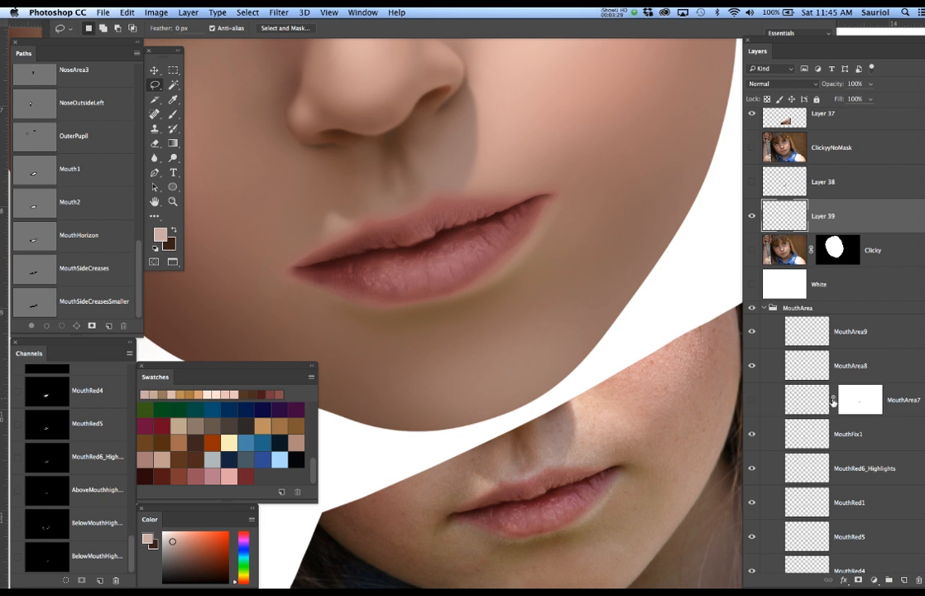
drag(847, 206, 847, 220)
drag(849, 361, 799, 387)
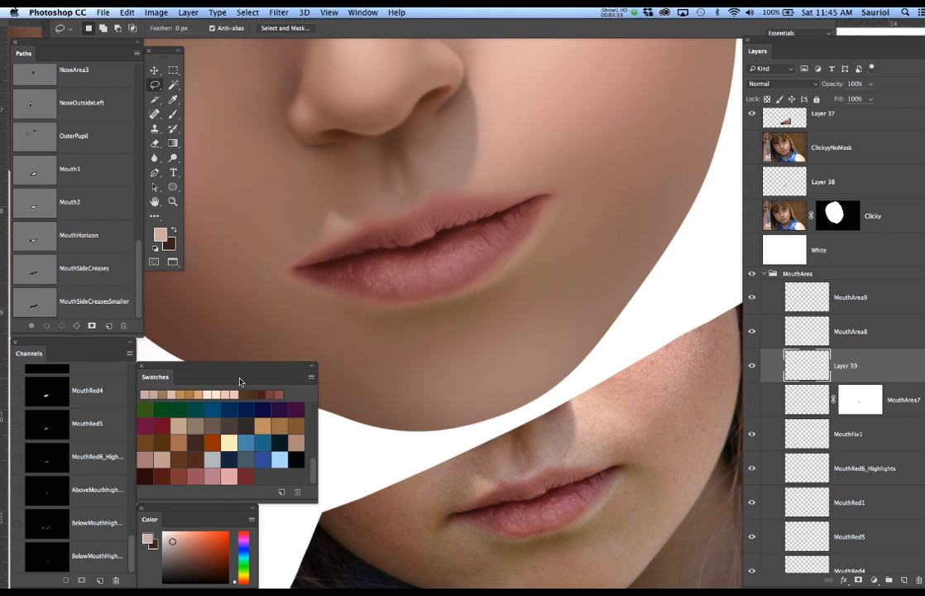
- Load the last below-mouth highlight channel as a selection, add the above-mouth highlight channel to it, and hide the selection edges
super+click(50, 561)
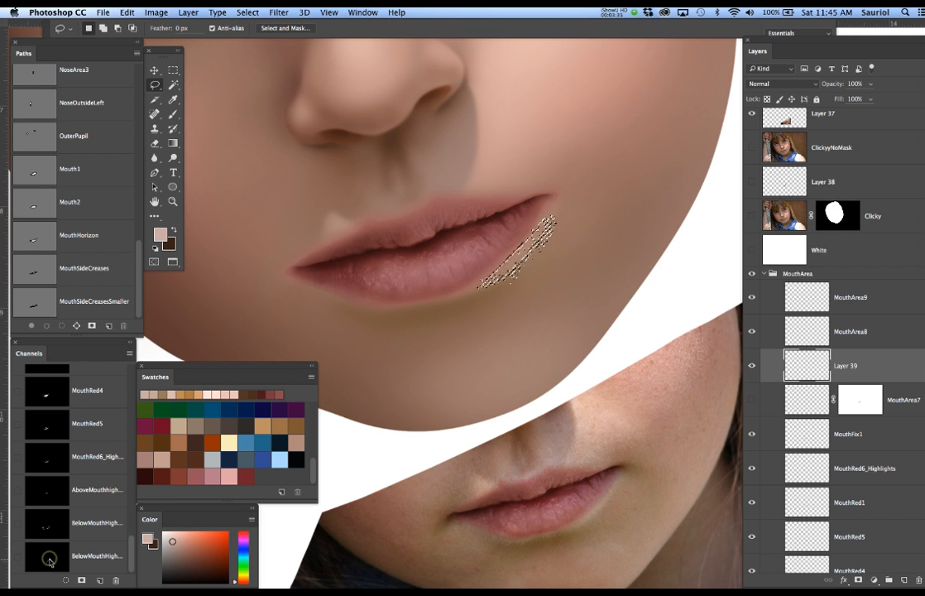
shift+super+click(47, 493)
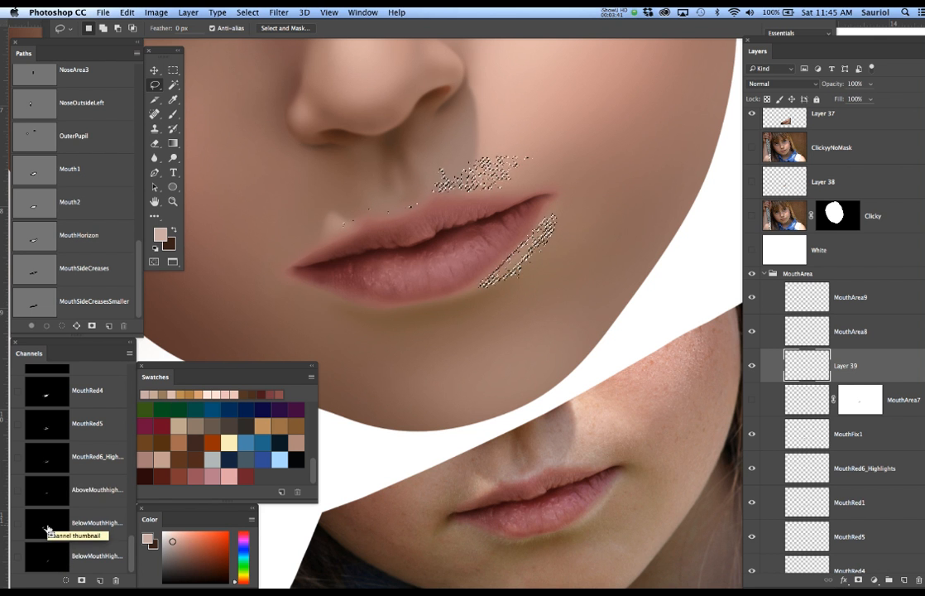
shift+super+click(47, 529)
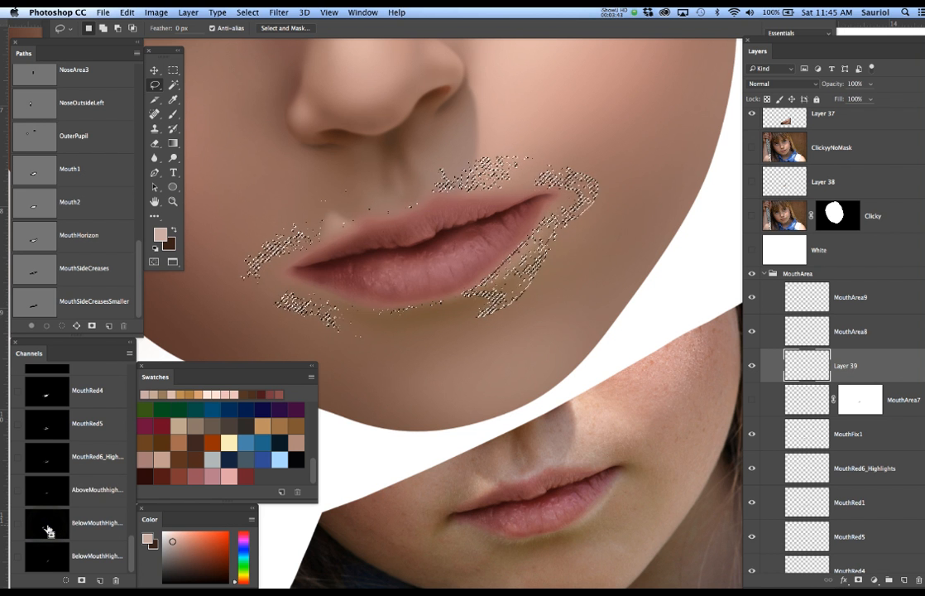
key(super+z)
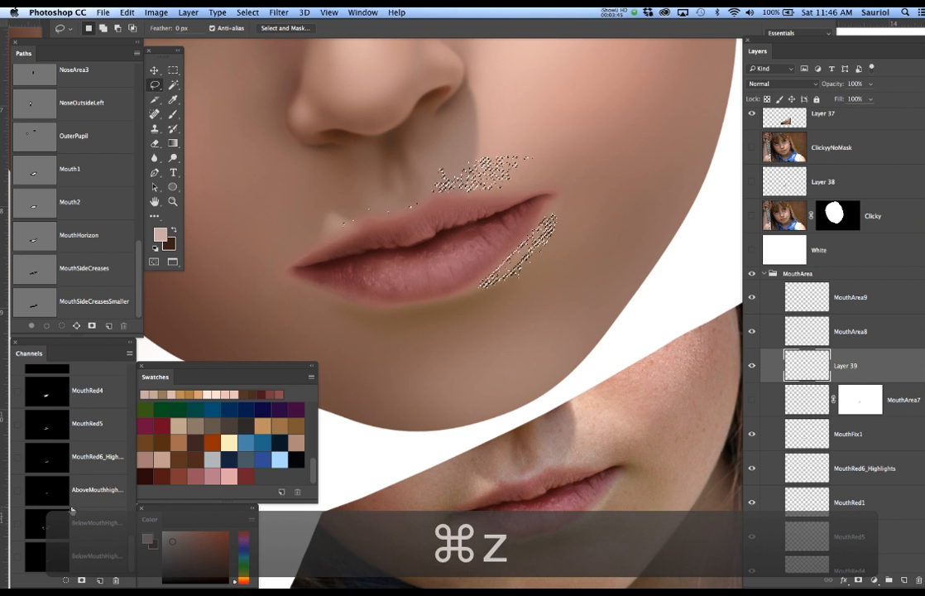
key(super+h)
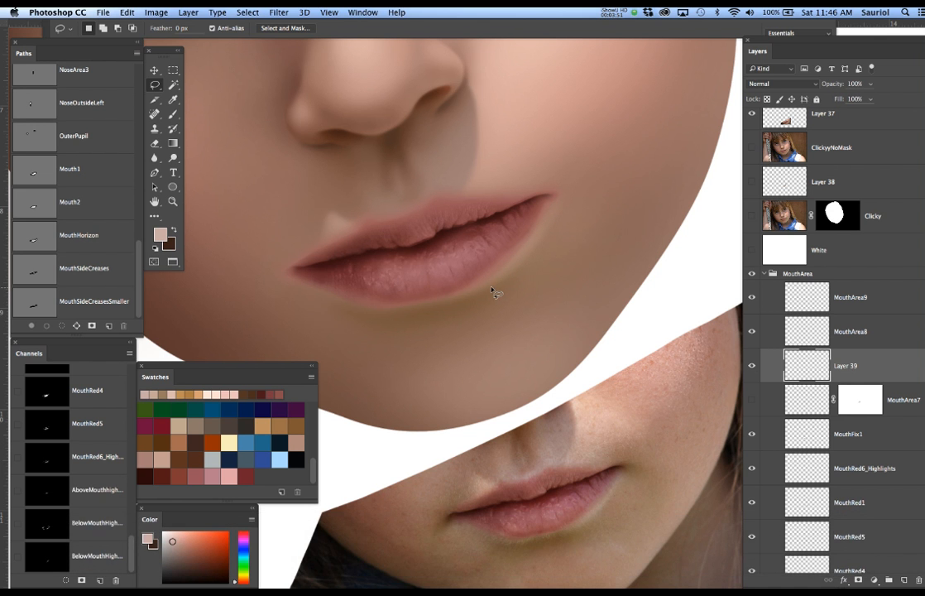
- Brush pale pink highlights on Layer 39 through the hidden selection, along the lower lip's edge and above the upper lip
key(b)
scroll(512, 269, up, 2)
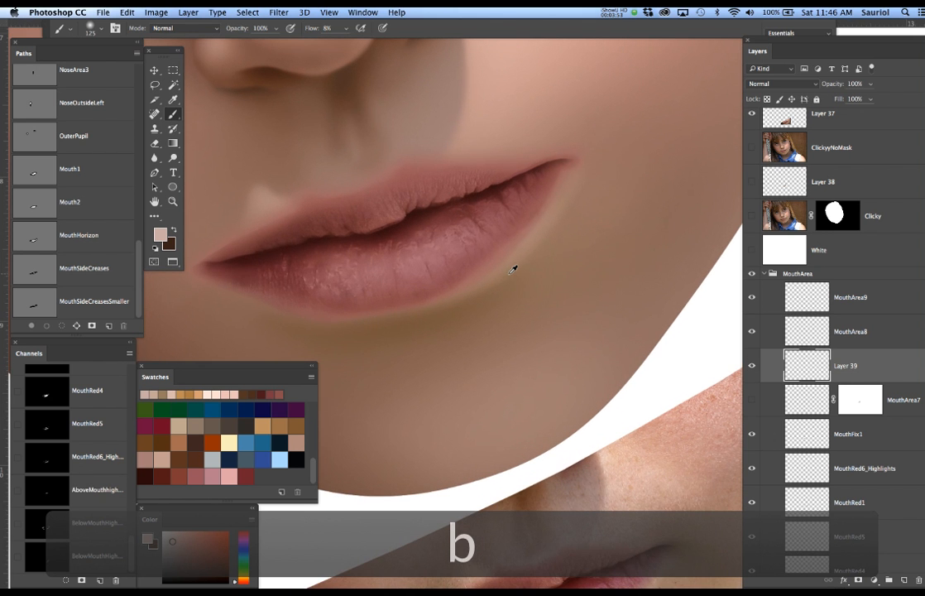
drag(533, 245, 472, 283)
mouse_move(543, 219)
mouse_down()
mouse_move(415, 308)
mouse_move(326, 287)
mouse_up()
drag(526, 148, 324, 149)
mouse_move(569, 133)
mouse_down()
mouse_move(392, 140)
mouse_move(502, 149)
mouse_move(422, 153)
mouse_move(321, 193)
mouse_up()
mouse_move(345, 188)
mouse_down()
mouse_move(333, 178)
mouse_move(304, 203)
mouse_move(310, 199)
mouse_up()
drag(373, 171, 332, 188)
mouse_move(447, 147)
mouse_down()
mouse_move(524, 147)
mouse_move(597, 165)
mouse_up()
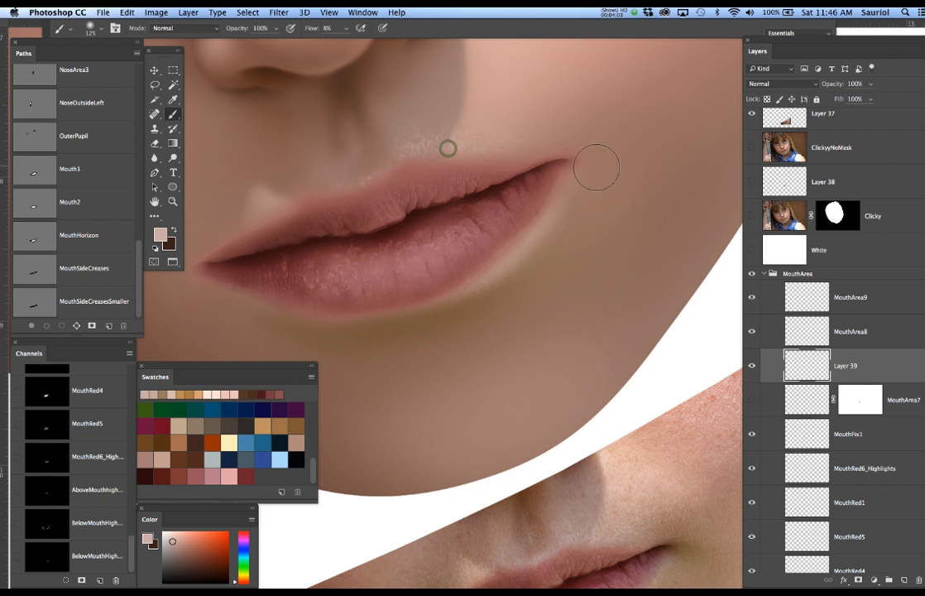
mouse_move(425, 161)
mouse_down()
mouse_move(400, 144)
mouse_move(425, 144)
mouse_up()
- Delete the test highlight layer, Layer 39, and show MouthArea7 again
drag(885, 362, 919, 577)
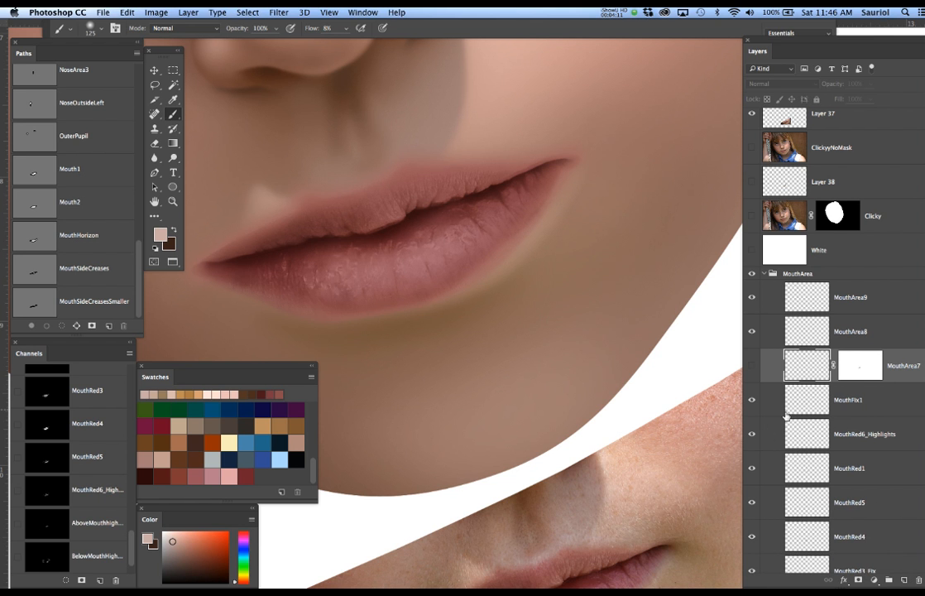
click(754, 367)
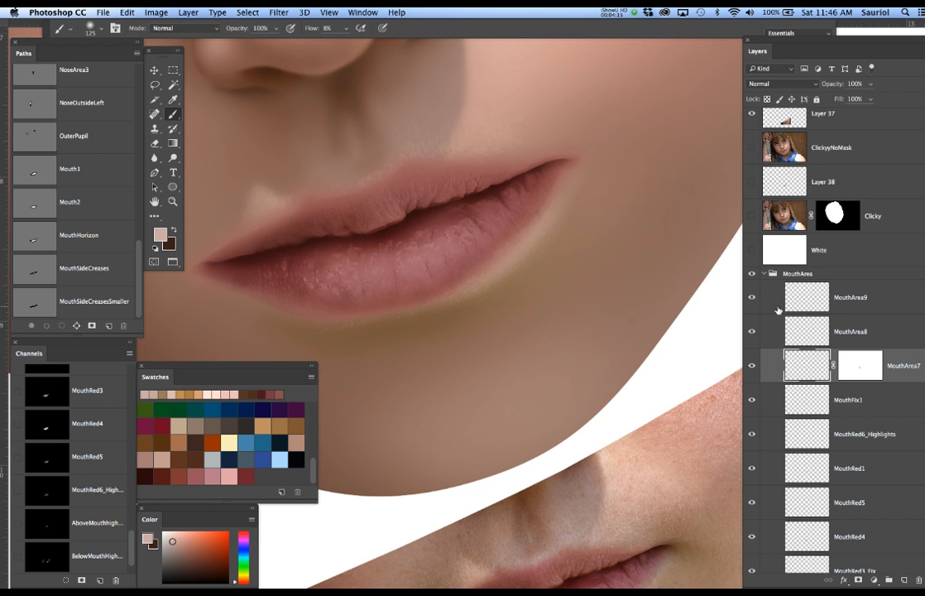
- Show the MouthArea8 and MouthArea9 layers, make MouthArea8 the active layer, and save the document
click(754, 333)
click(753, 300)
click(751, 299)
click(874, 291)
click(869, 329)
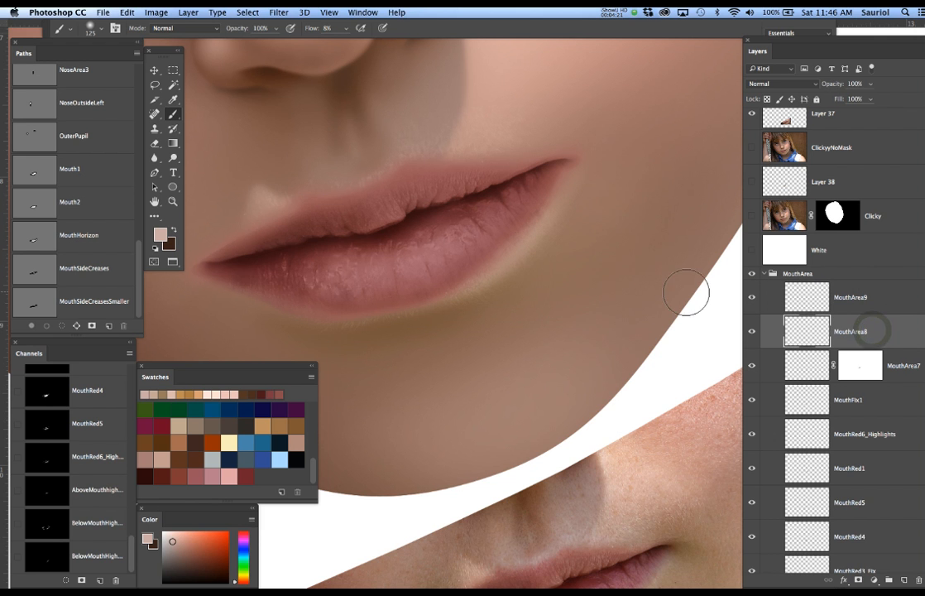
key(super+s)
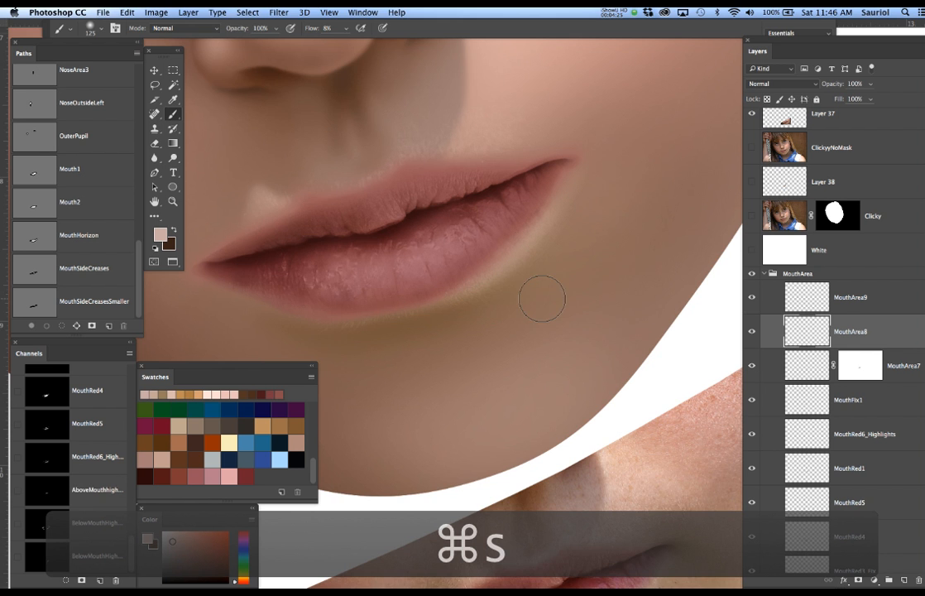
- Go through the SmileCreases3, SmileCreases2 and SmileCreases layers in the MouthArea group, selecting each one in turn
drag(499, 300, 538, 225)
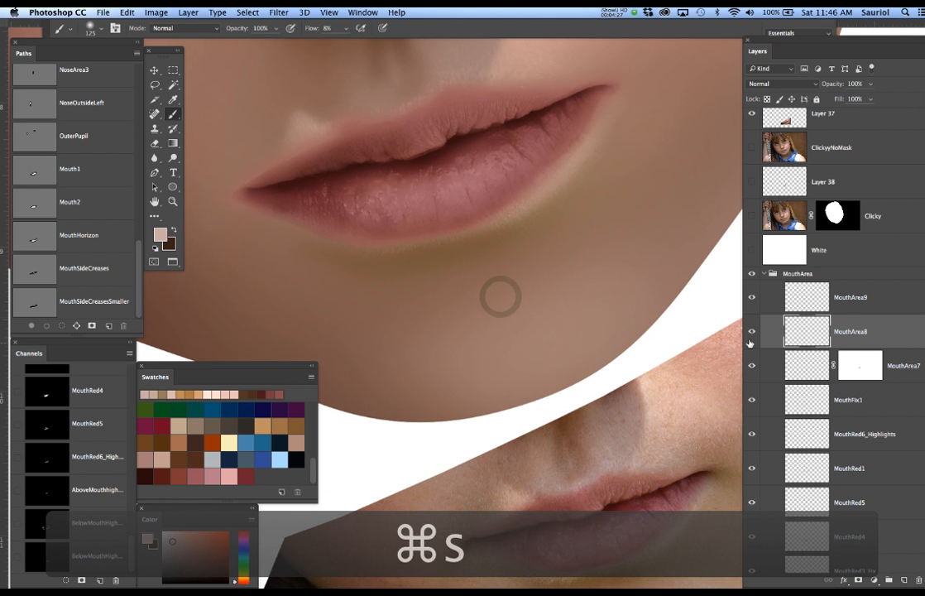
scroll(885, 385, down, 5)
scroll(886, 385, down, 9)
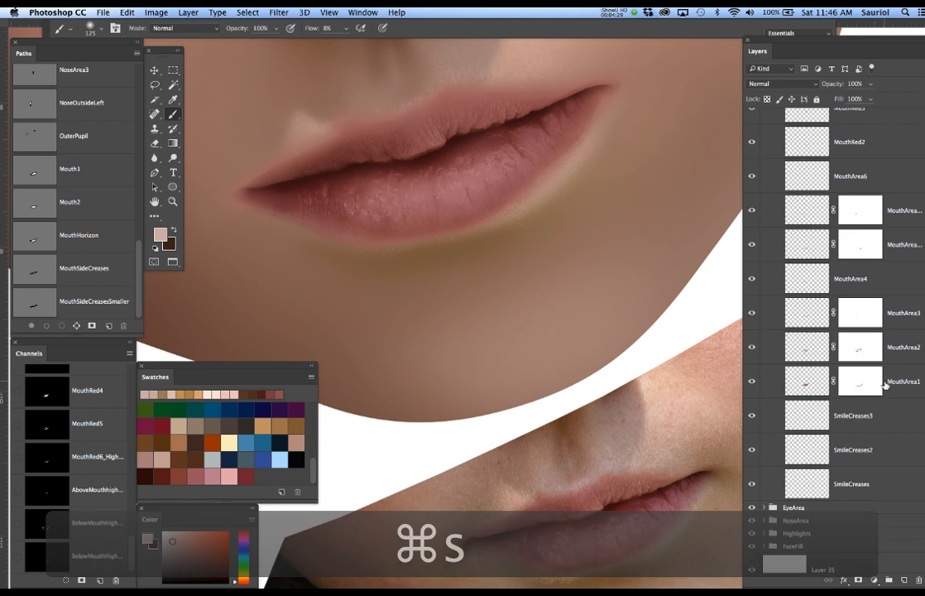
click(847, 396)
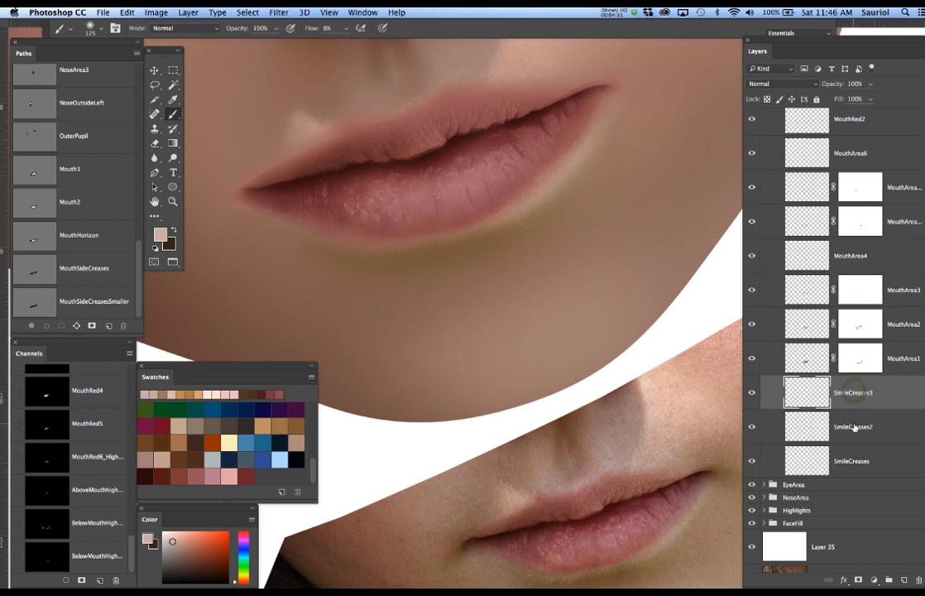
click(854, 427)
click(855, 460)
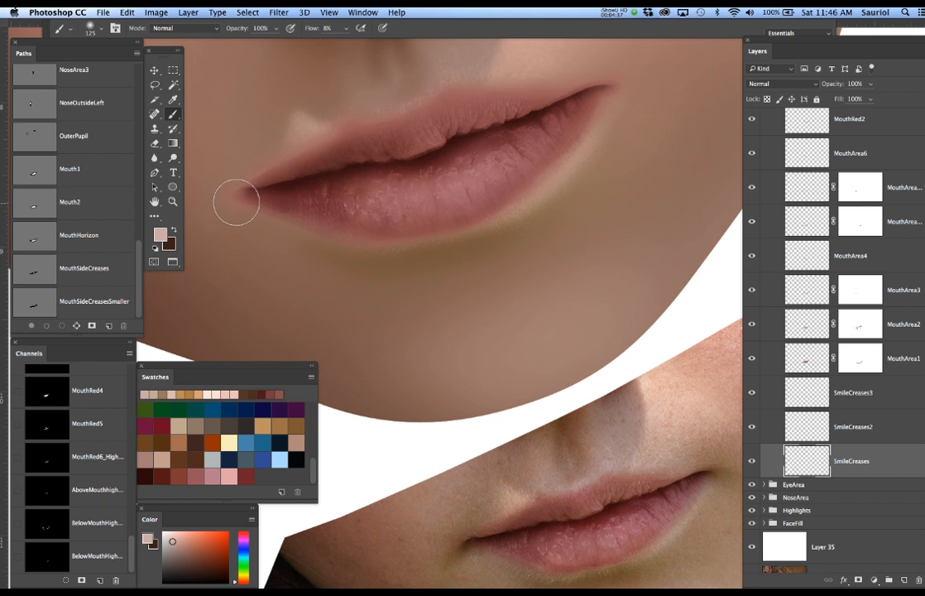
- Display the MouthSideCreasesSmaller path and the MouthSideCreases path over the mouth to compare their outlines
mouse_move(497, 192)
mouse_down()
mouse_move(502, 221)
mouse_move(509, 196)
mouse_up()
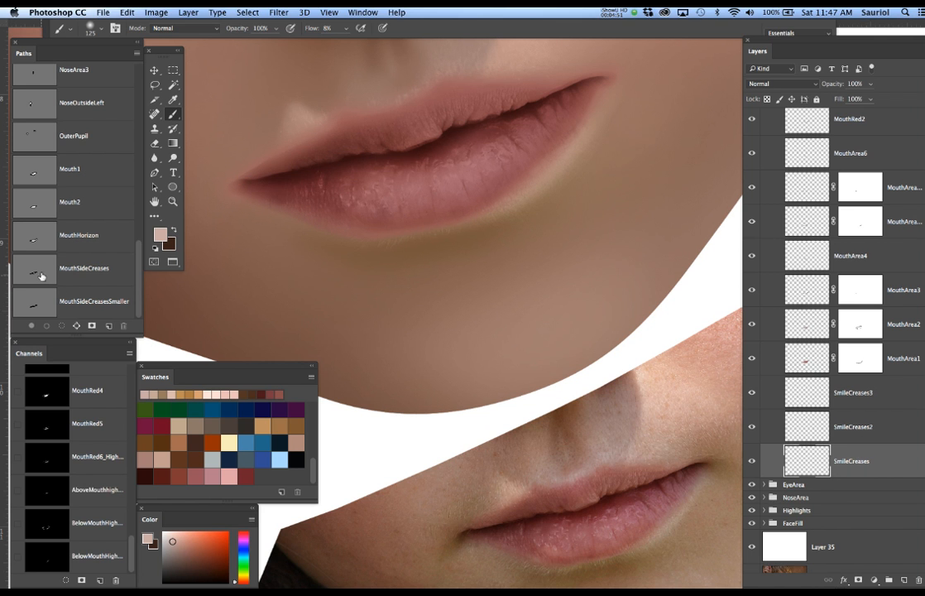
click(33, 307)
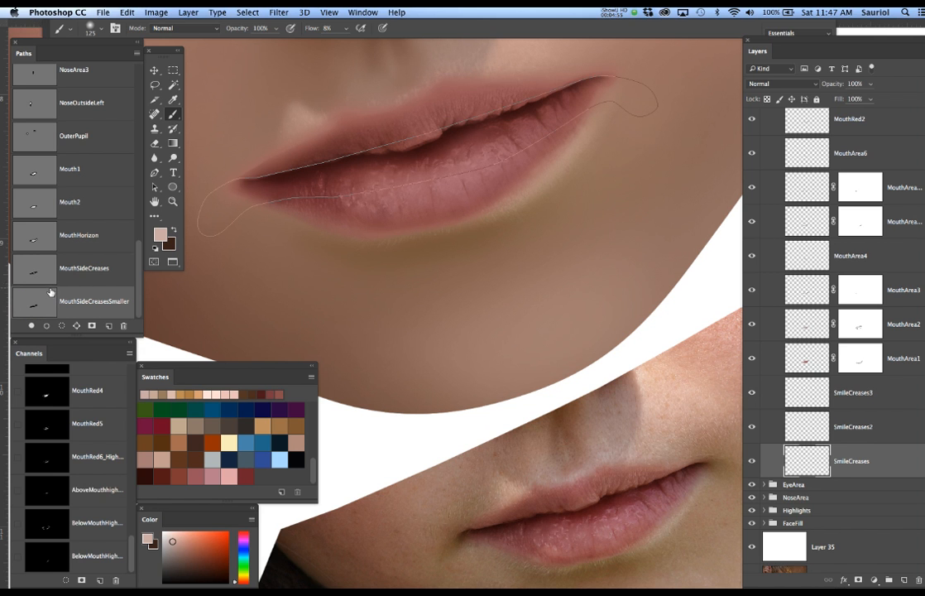
click(47, 271)
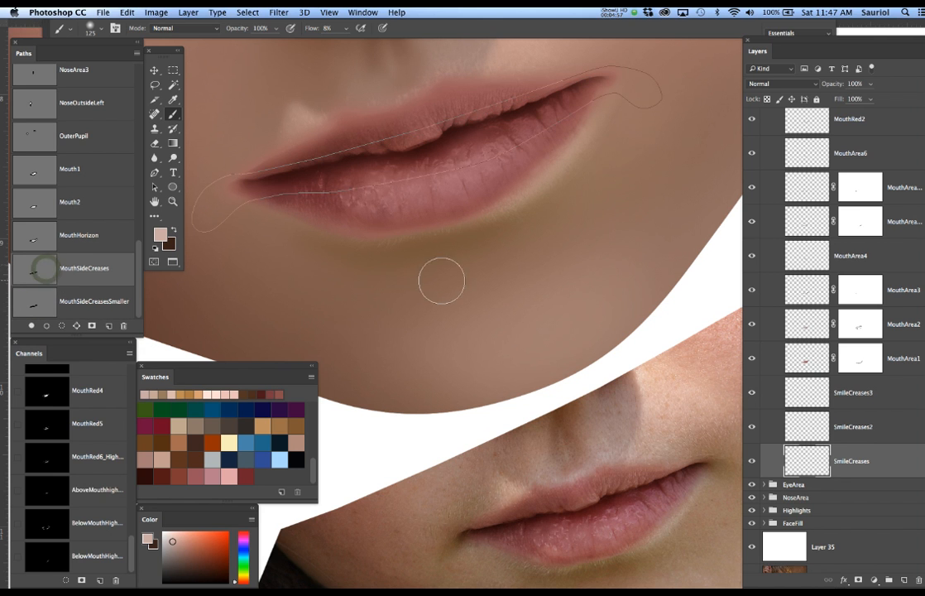
- Move the ClickyyNoMask layer into the MouthArea group, directly above MouthArea9
scroll(852, 292, up, 4)
scroll(852, 292, up, 8)
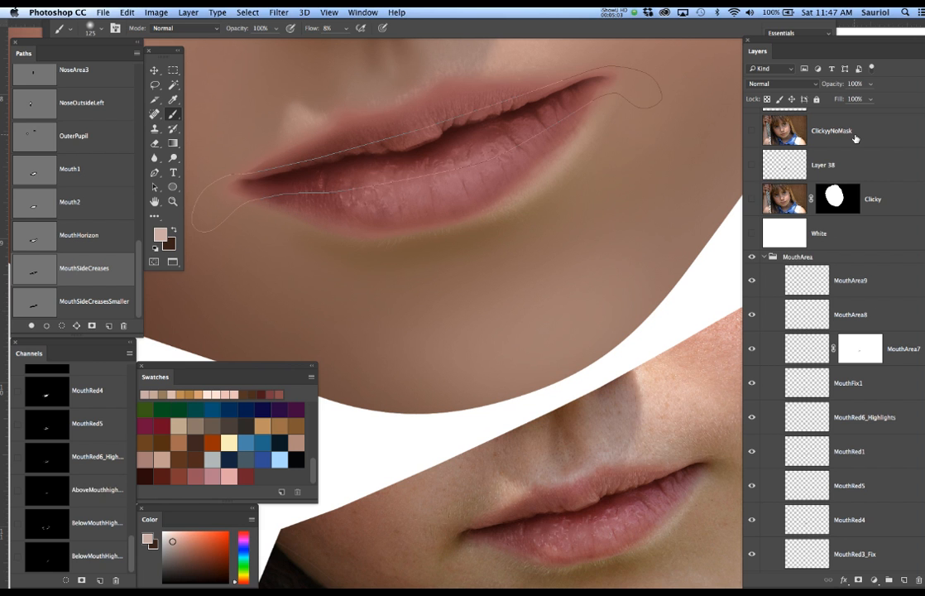
drag(857, 135, 859, 270)
scroll(857, 272, down, 3)
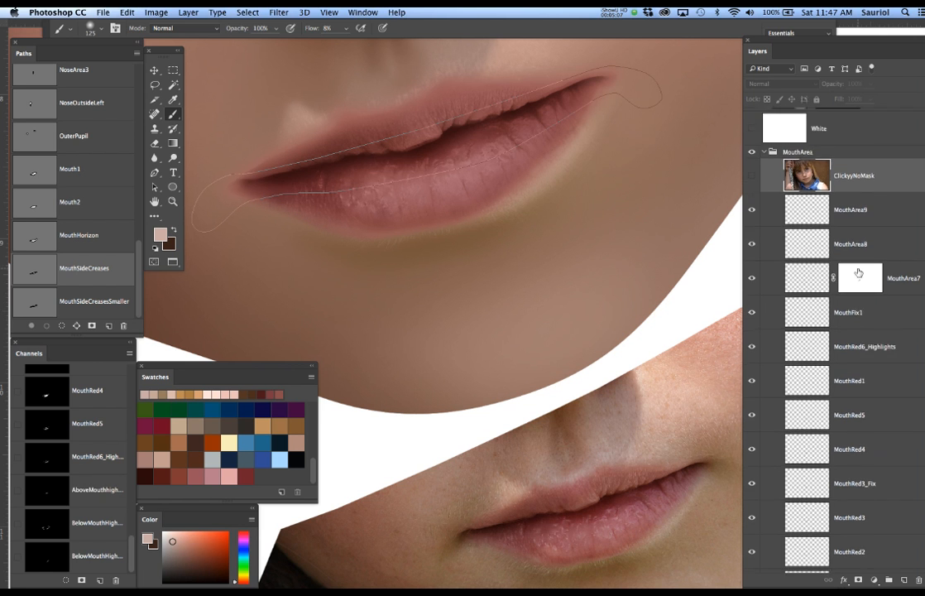
scroll(858, 272, up, 2)
scroll(836, 268, down, 1)
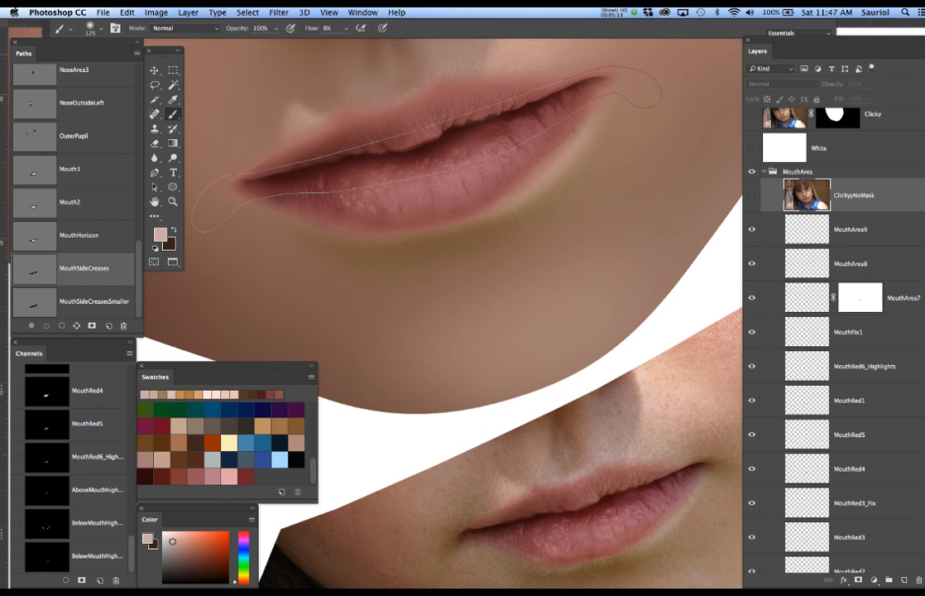
- Set the layer thumbnails to the medium size, keeping Entire Document as the thumbnail contents
click(923, 52)
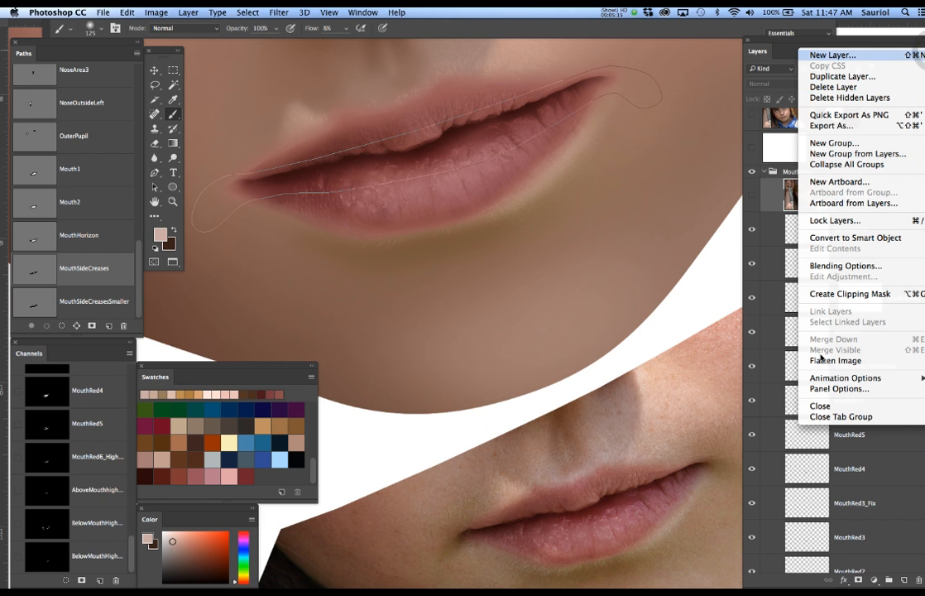
click(834, 388)
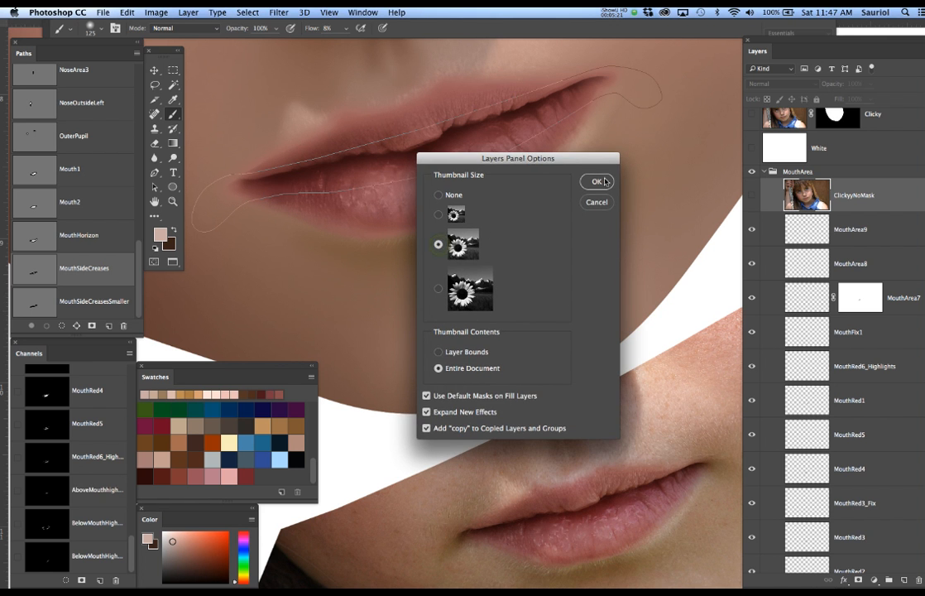
click(597, 181)
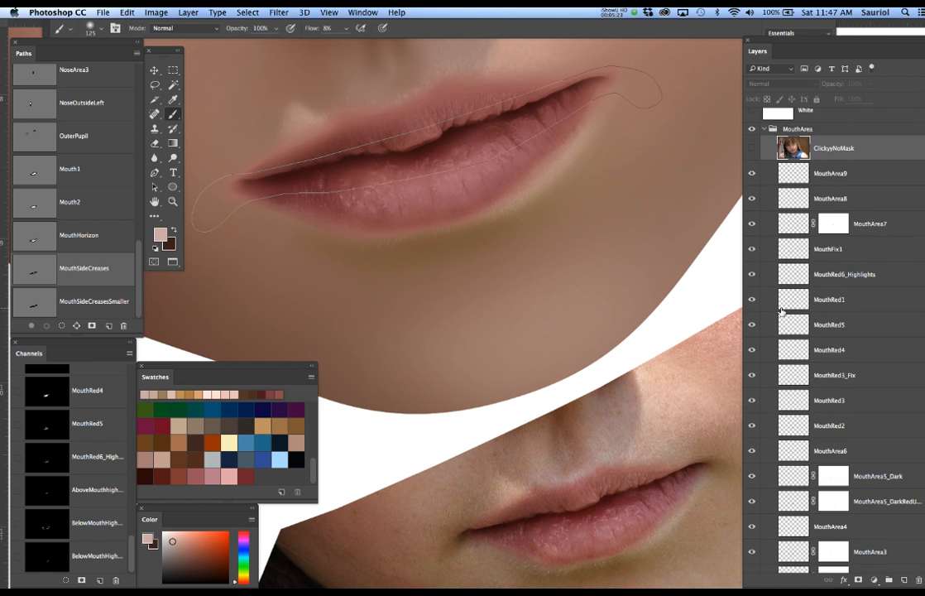
- Shift the Layers panel up and lengthen it so more of the MouthArea group fits in its list
scroll(781, 310, down, 2)
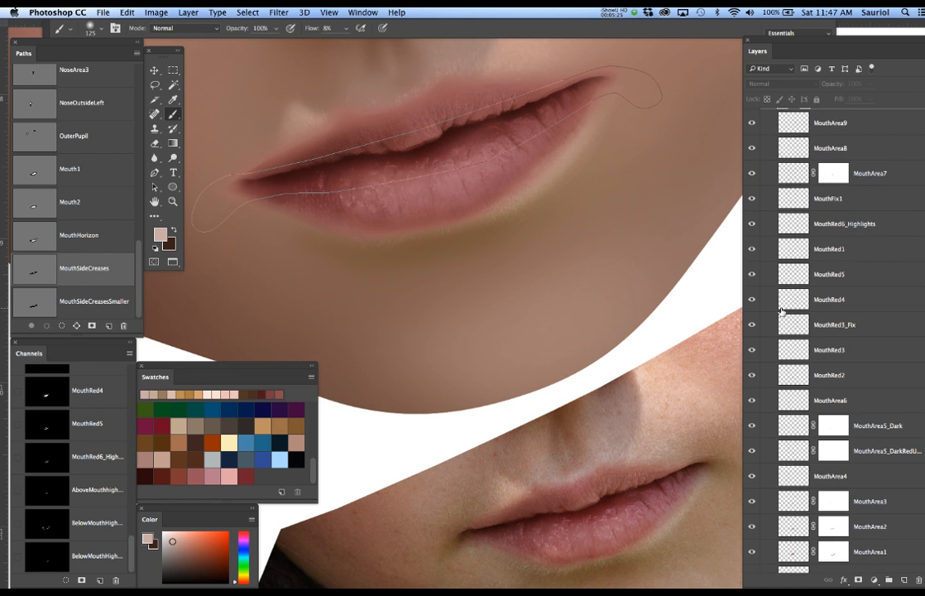
scroll(781, 310, up, 1)
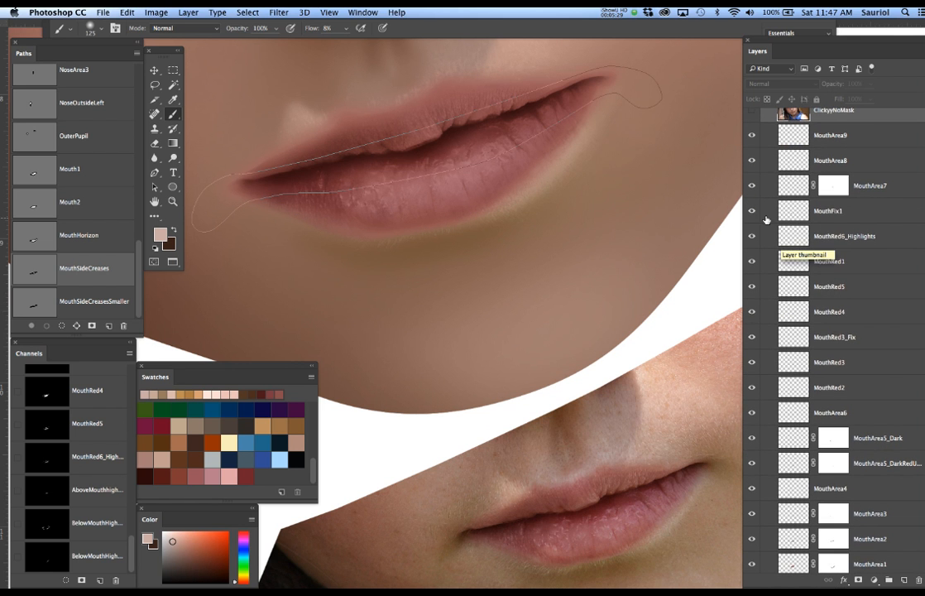
drag(787, 48, 781, 31)
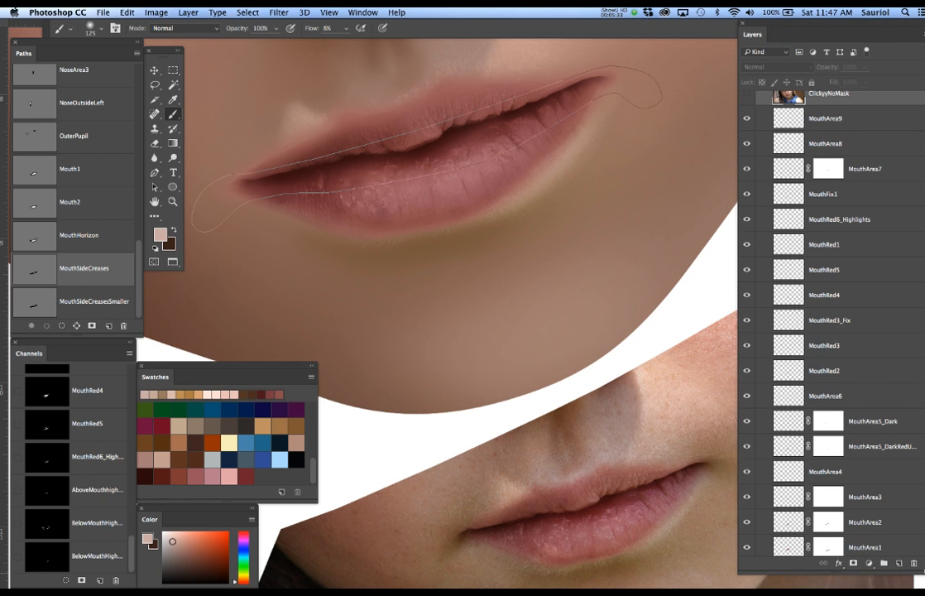
drag(923, 571, 924, 591)
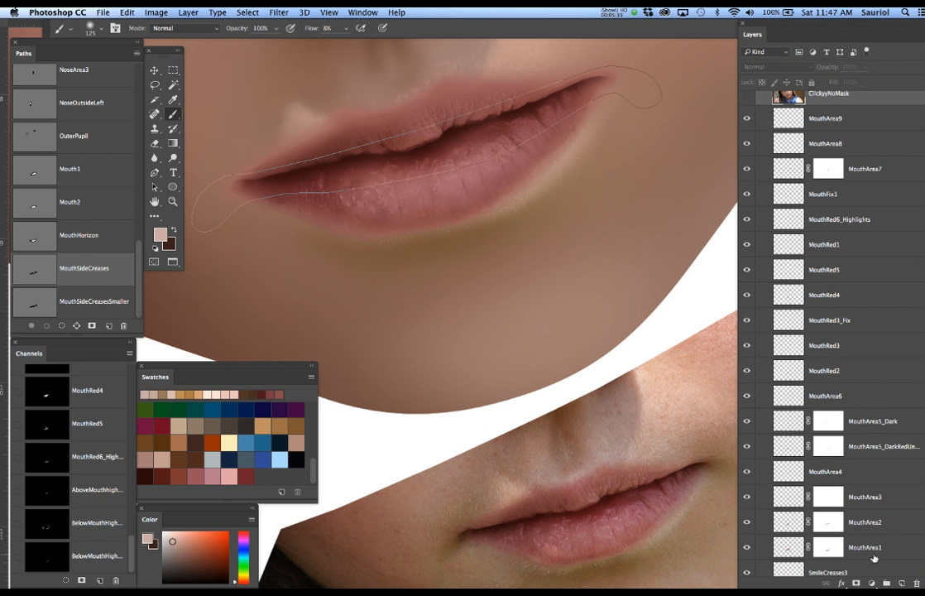
scroll(868, 561, down, 1)
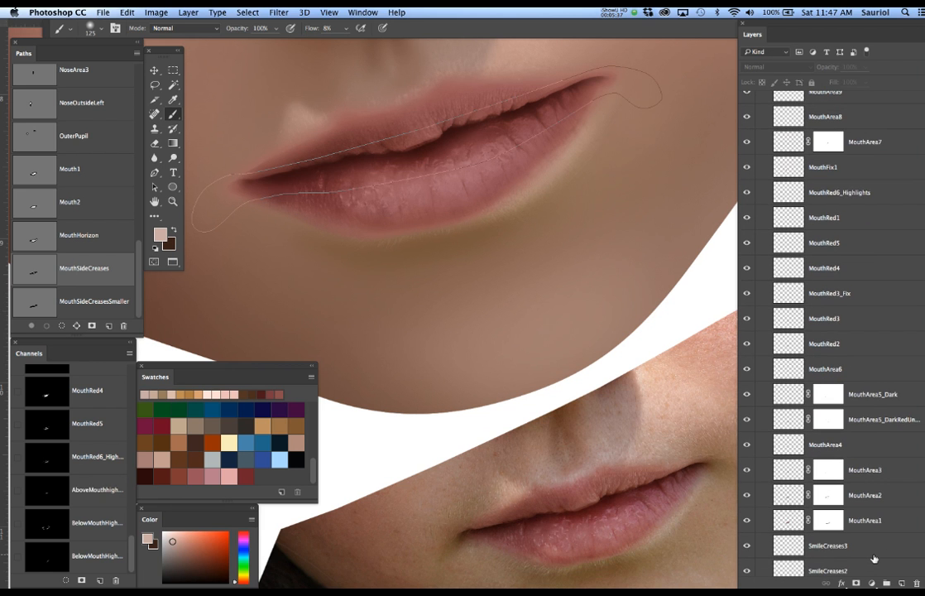
scroll(874, 558, up, 1)
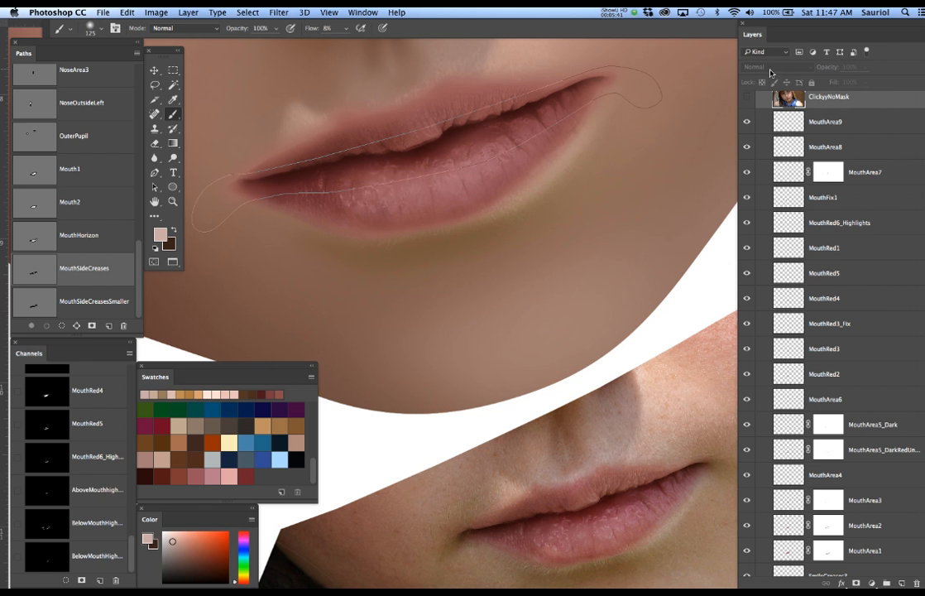
- Set the layer thumbnails to the smallest size, keeping Entire Document as the thumbnail contents
click(917, 34)
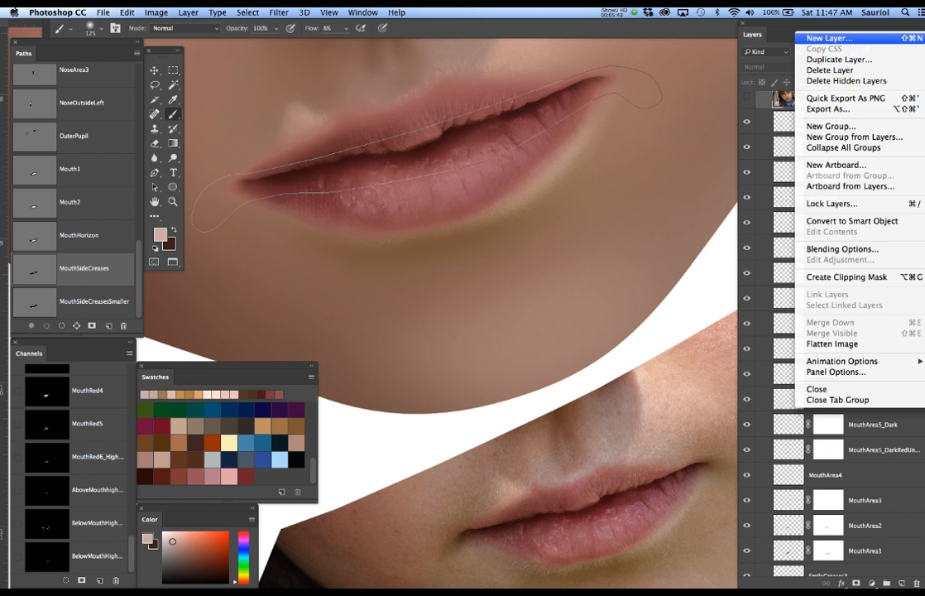
click(829, 373)
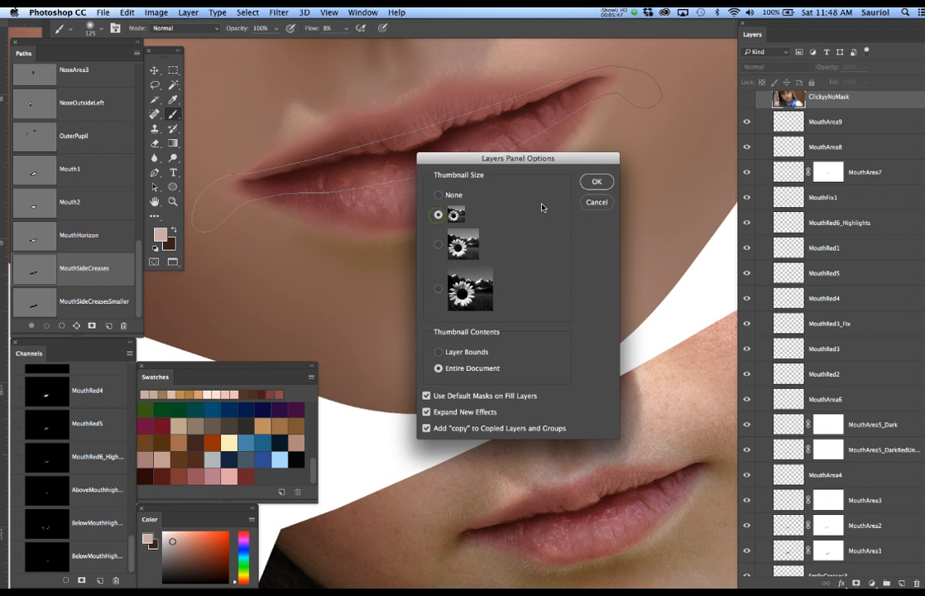
click(604, 185)
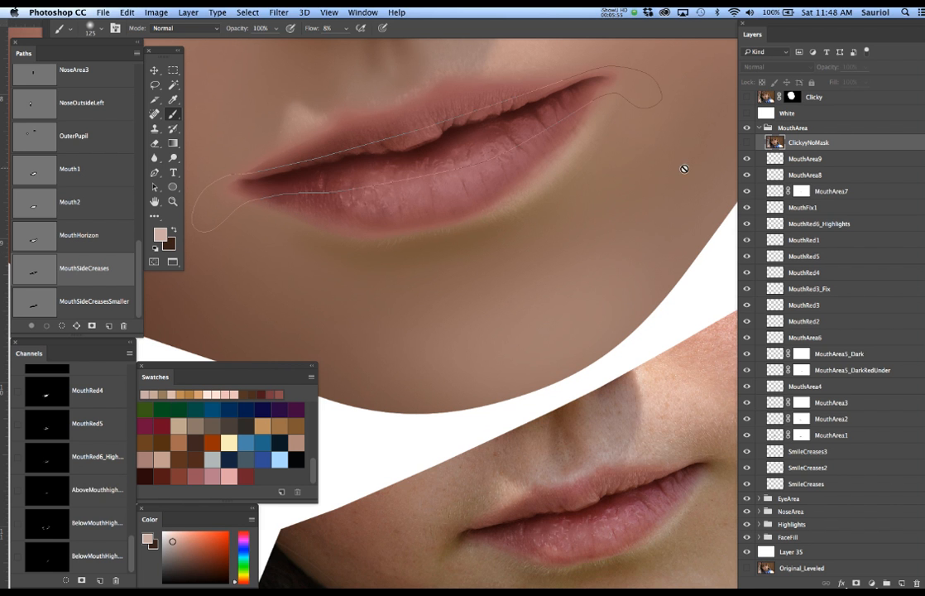
- Show the ClickyyNoMask photo layer and display the MouthSideCreases and MouthSideCreasesSmaller paths over it in turn
click(749, 142)
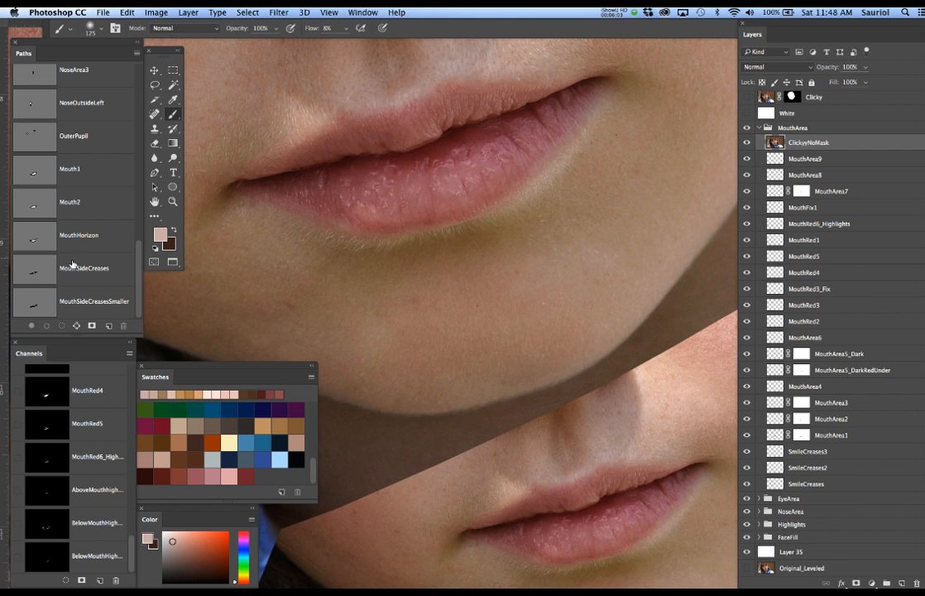
click(91, 270)
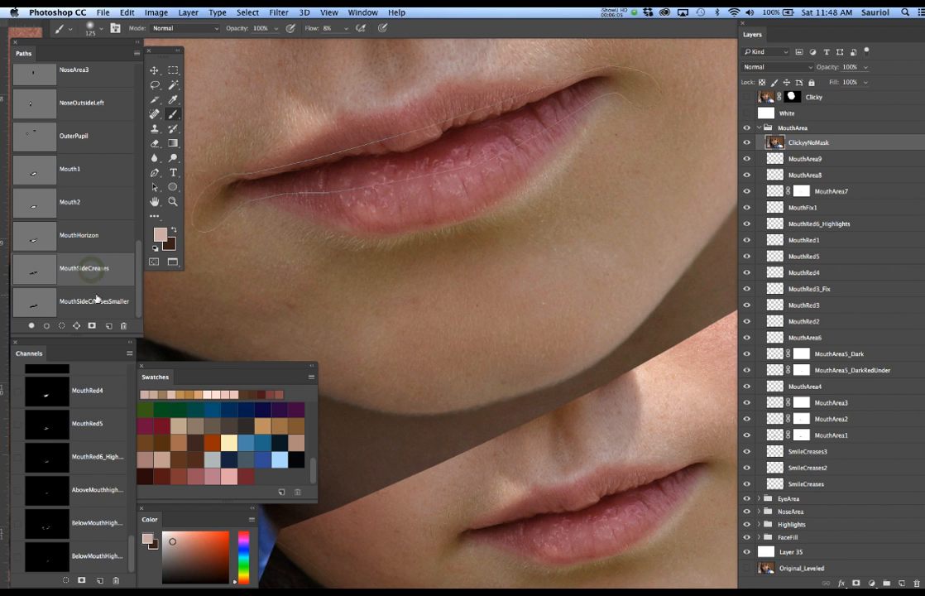
click(96, 301)
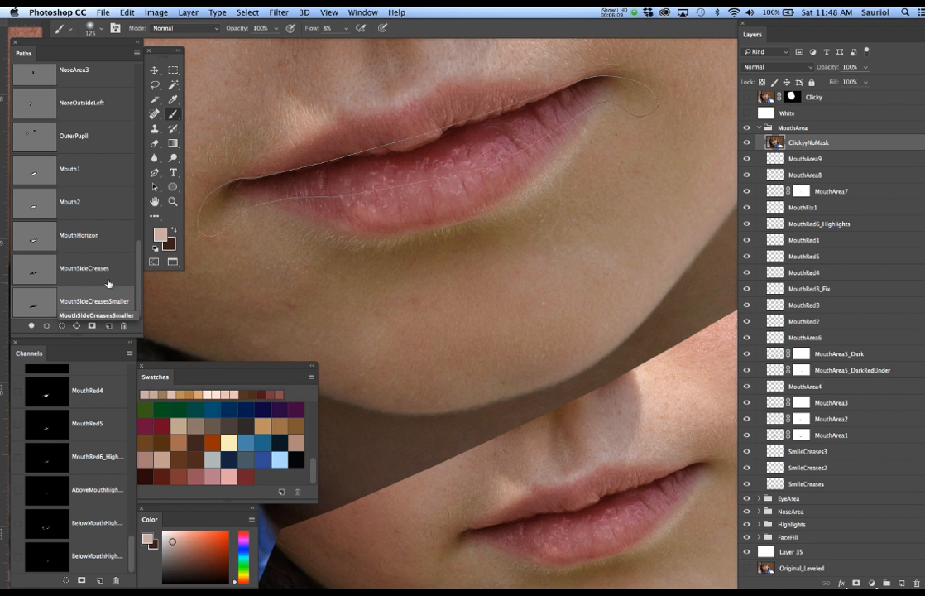
- Load the MouthSideCreases path as a selection and sample the brown shadow colour beside the photo's left mouth corner for the brush
ctrl+click(37, 274)
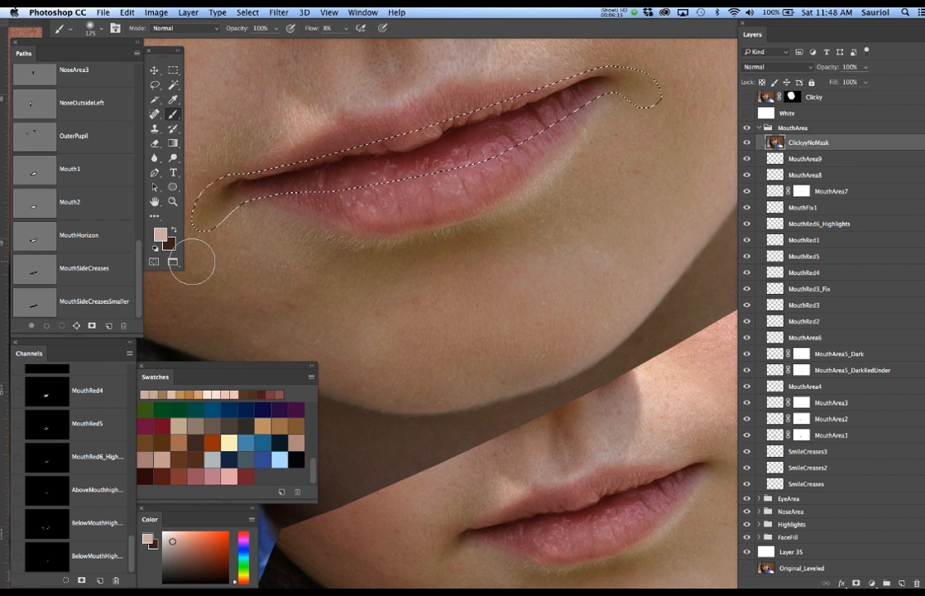
key(b)
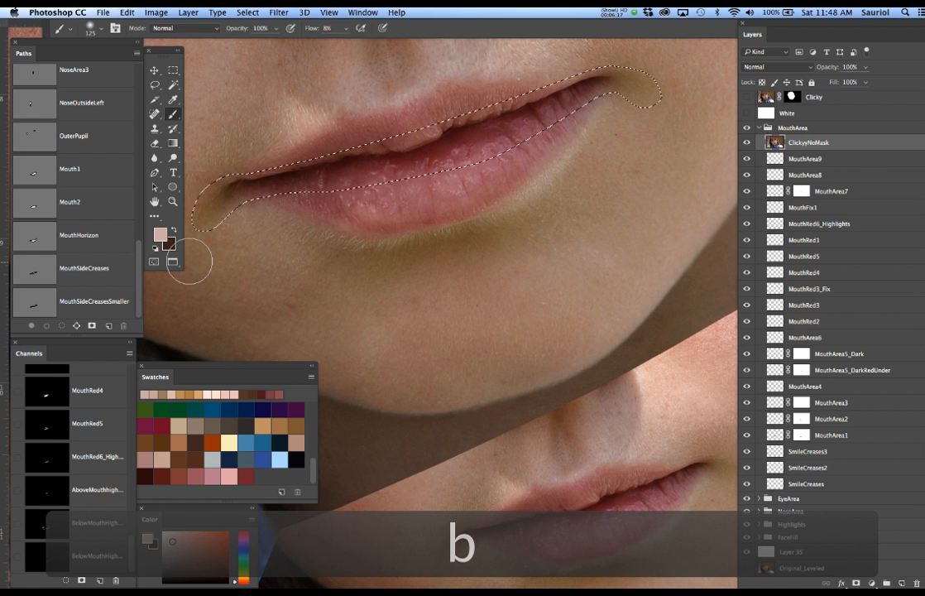
alt+click(219, 200)
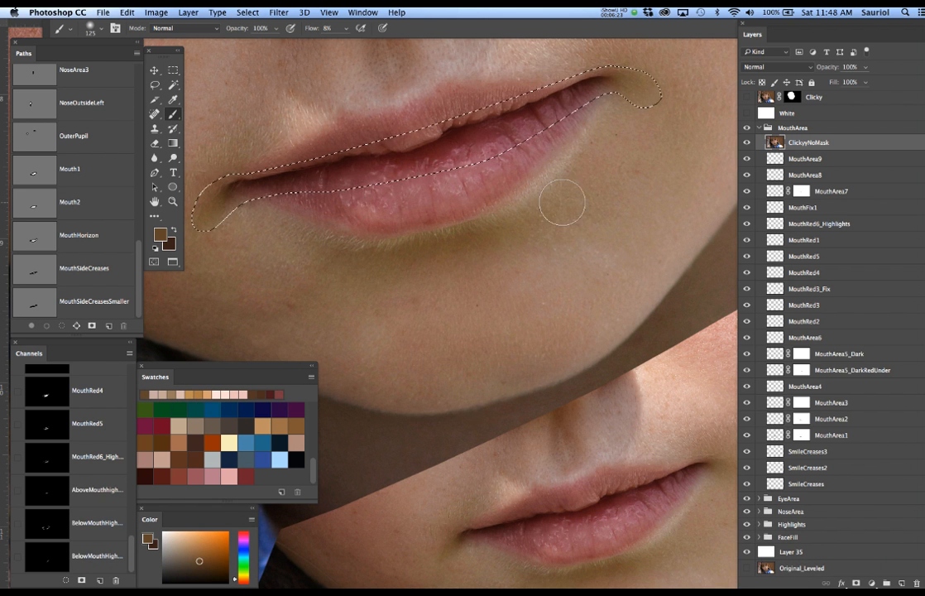
- With ClickyyNoMask and the selection edges hidden, paint brown crease shadows at both mouth corners on the SmileCreases layer
click(747, 143)
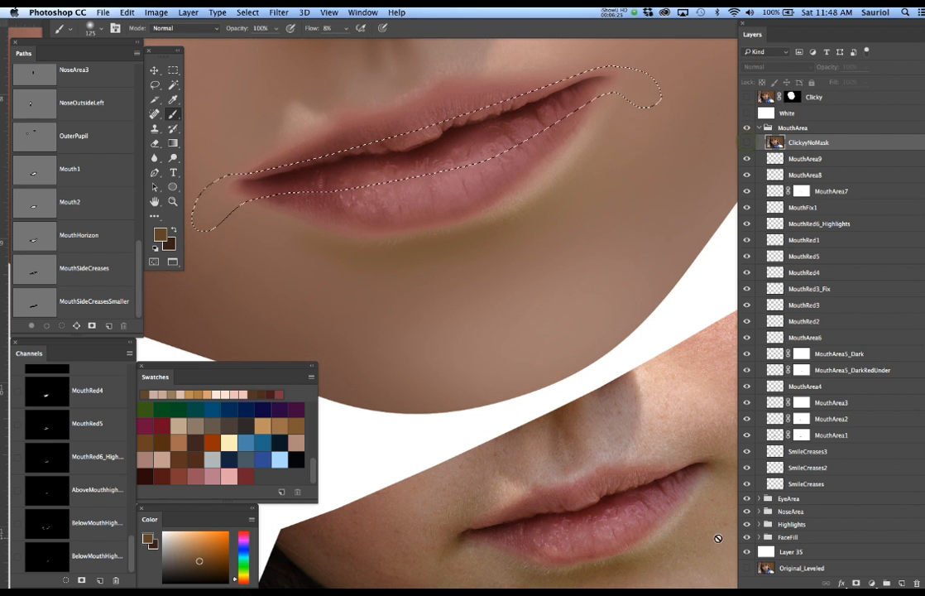
click(792, 487)
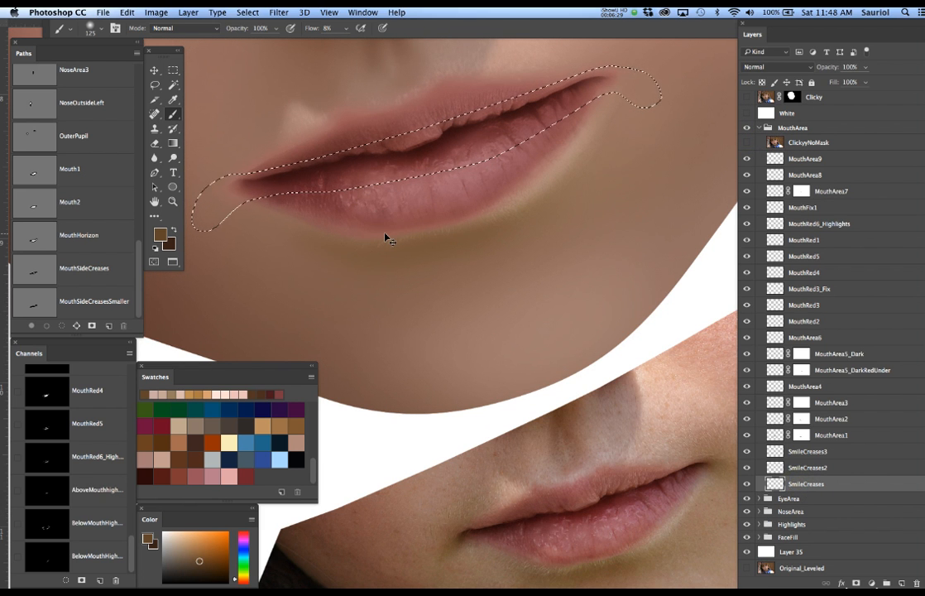
key(super+h)
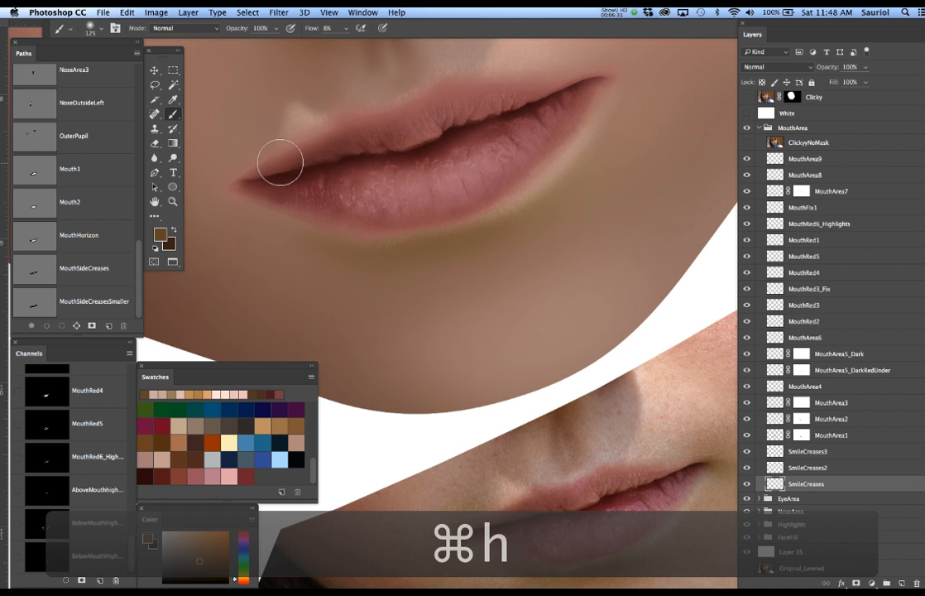
mouse_move(208, 210)
mouse_down()
mouse_move(262, 181)
mouse_move(248, 190)
mouse_move(284, 195)
mouse_up()
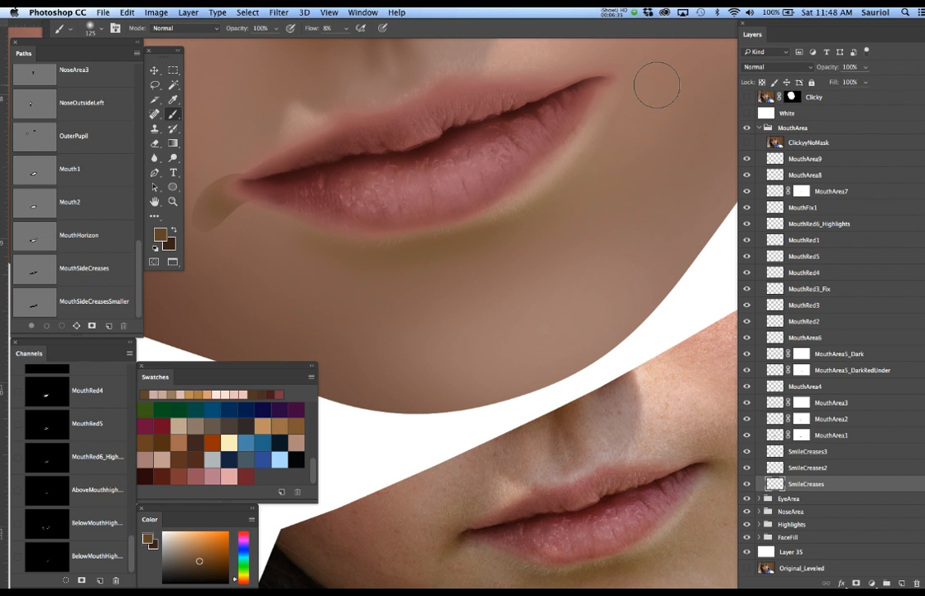
mouse_move(619, 83)
mouse_down()
mouse_move(579, 80)
mouse_move(617, 80)
mouse_up()
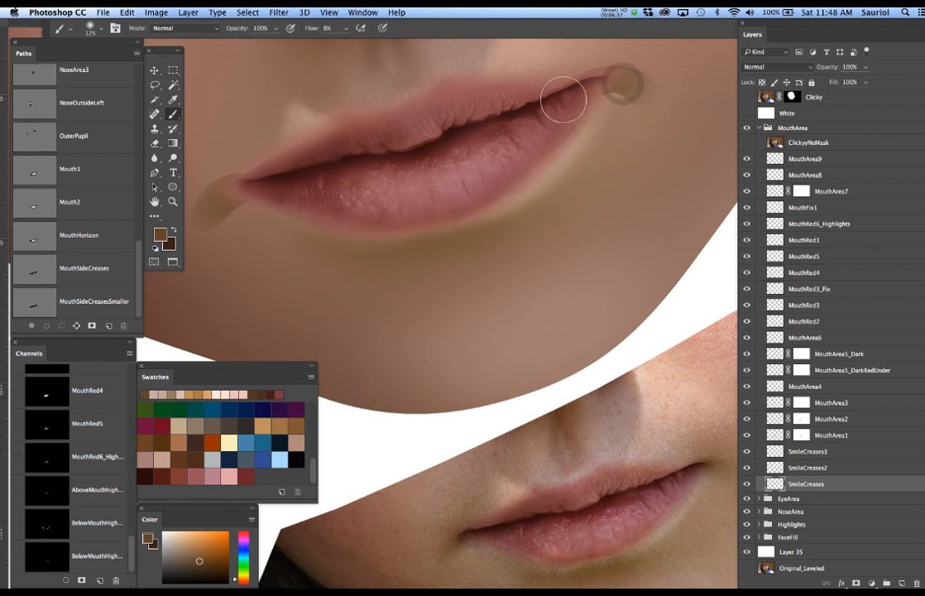
alt+click(539, 165)
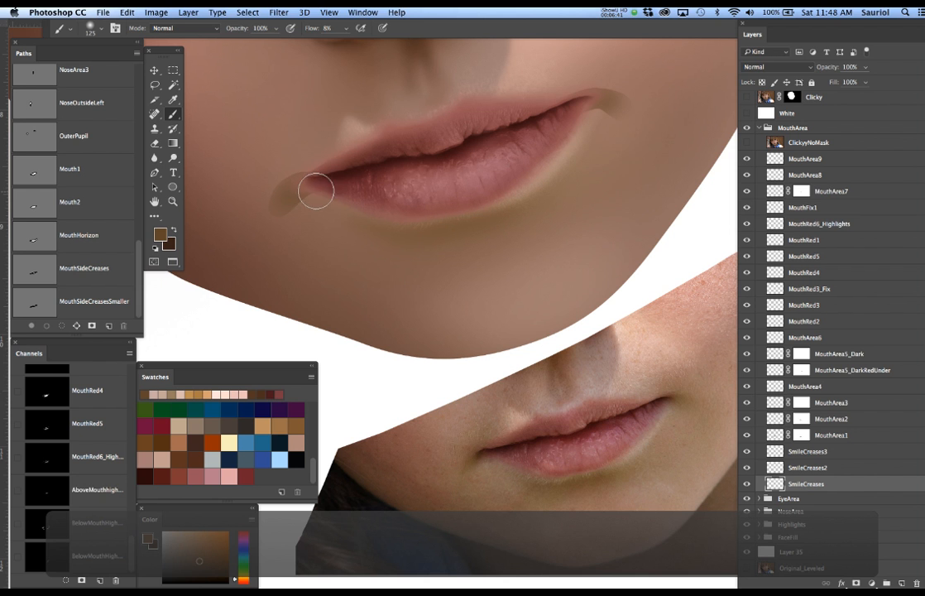
drag(301, 190, 307, 180)
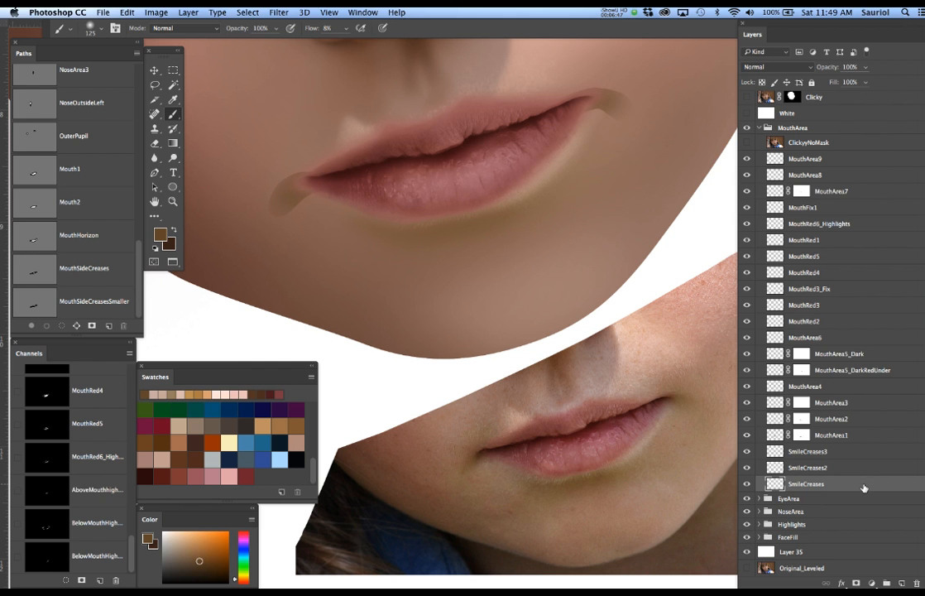
- Move the SmileCreases, SmileCreases2 and SmileCreases3 layers above MouthArea9, with SmileCreases3 uppermost, directly below ClickyyNoMask
drag(857, 486, 834, 158)
drag(833, 153, 832, 154)
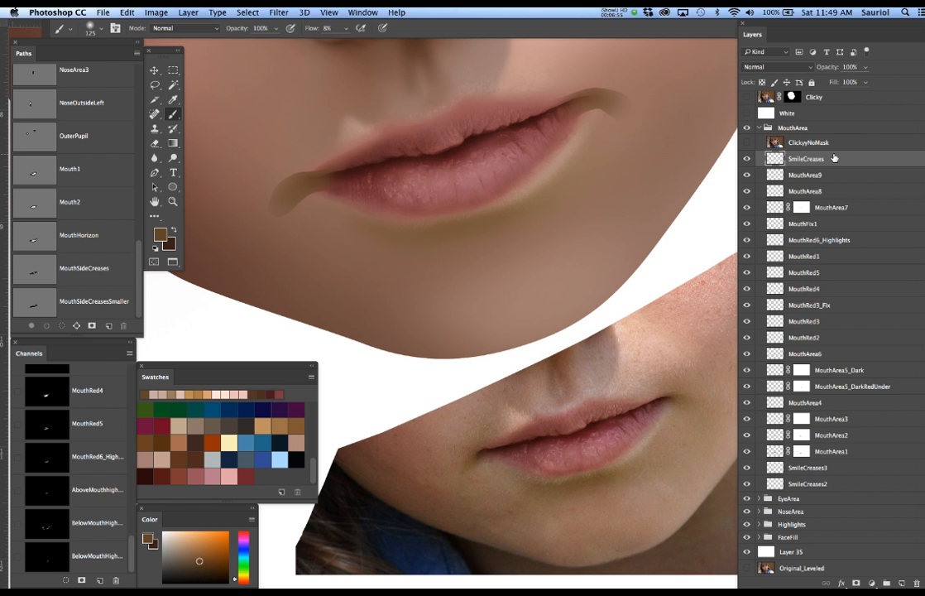
click(849, 470)
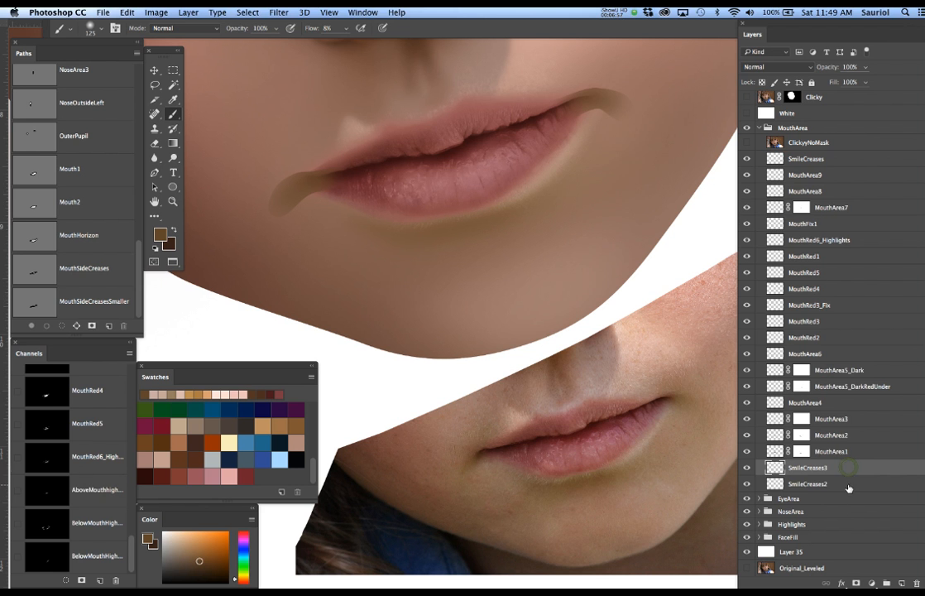
shift+click(850, 483)
drag(852, 483, 848, 156)
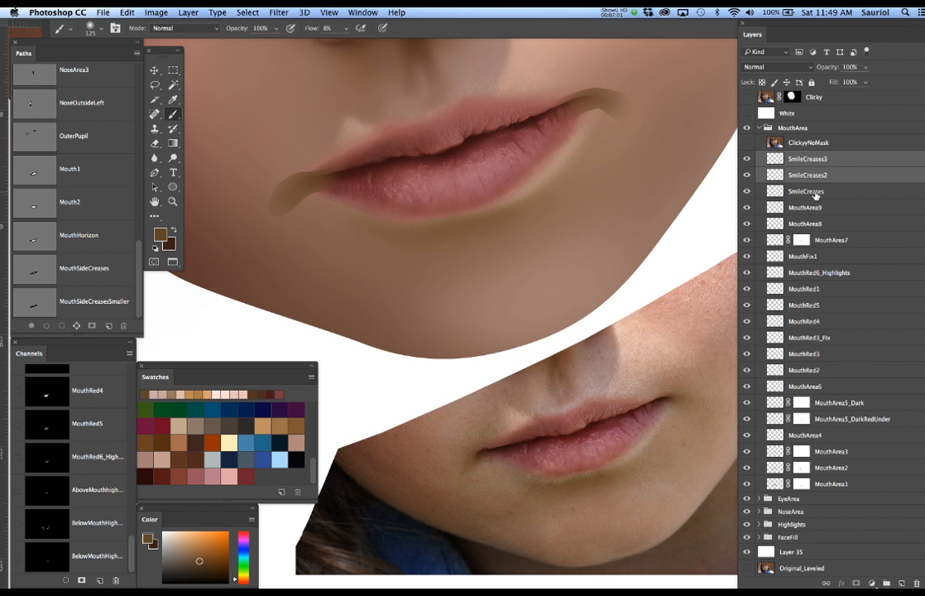
- Clear the selection and apply a Gaussian Blur with a 10.1-pixel radius to the SmileCreases layer
click(833, 194)
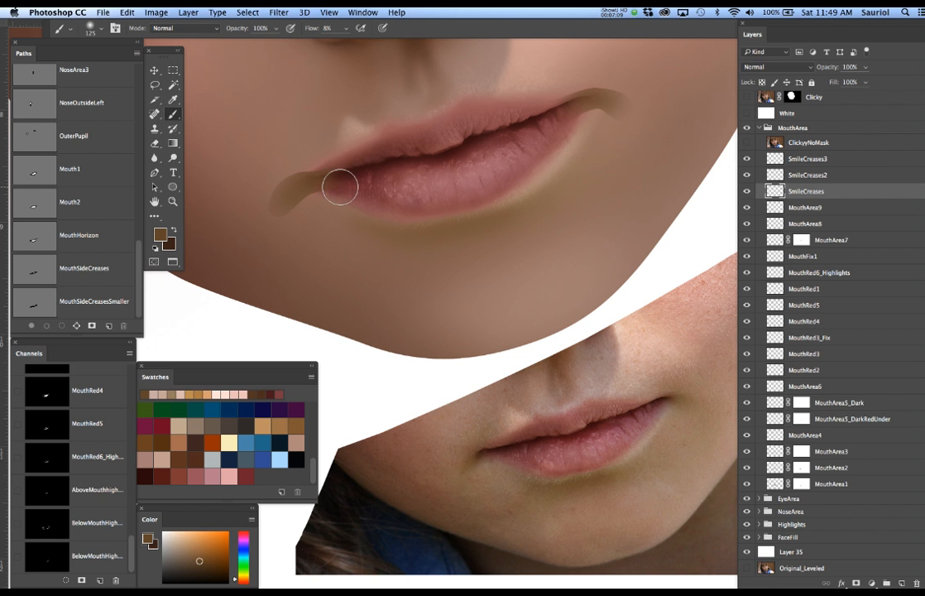
key(super+d)
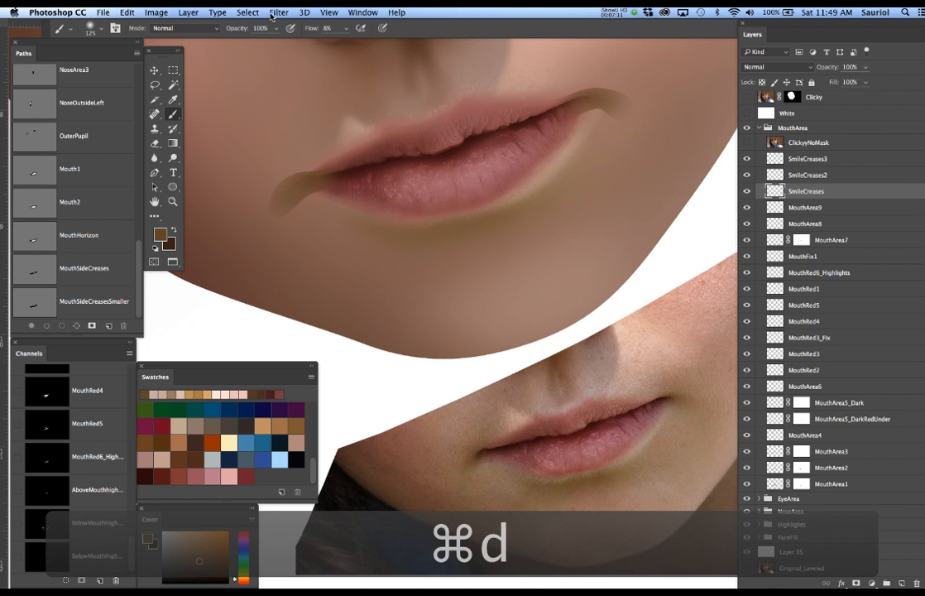
click(246, 12)
mouse_move(279, 12)
mouse_move(288, 147)
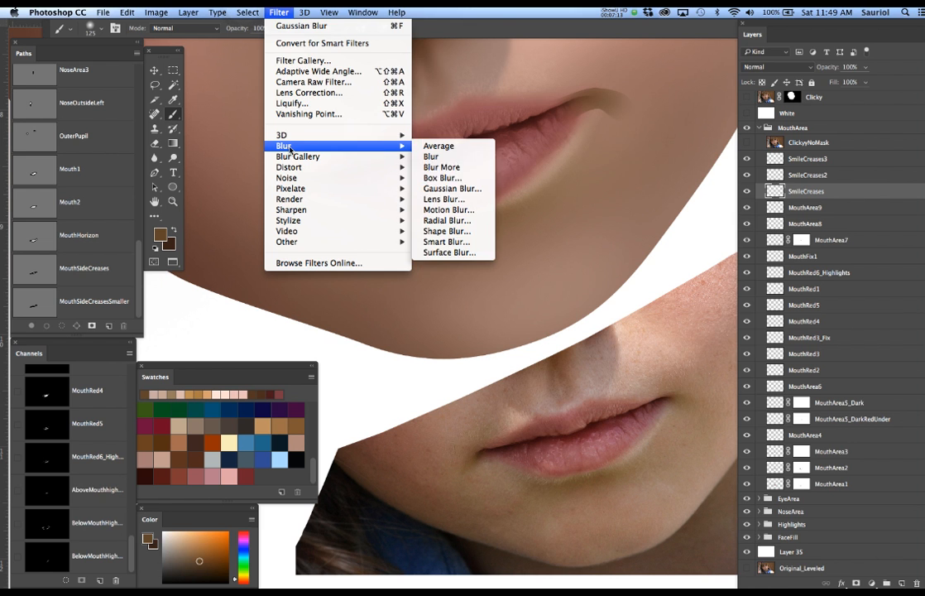
click(443, 189)
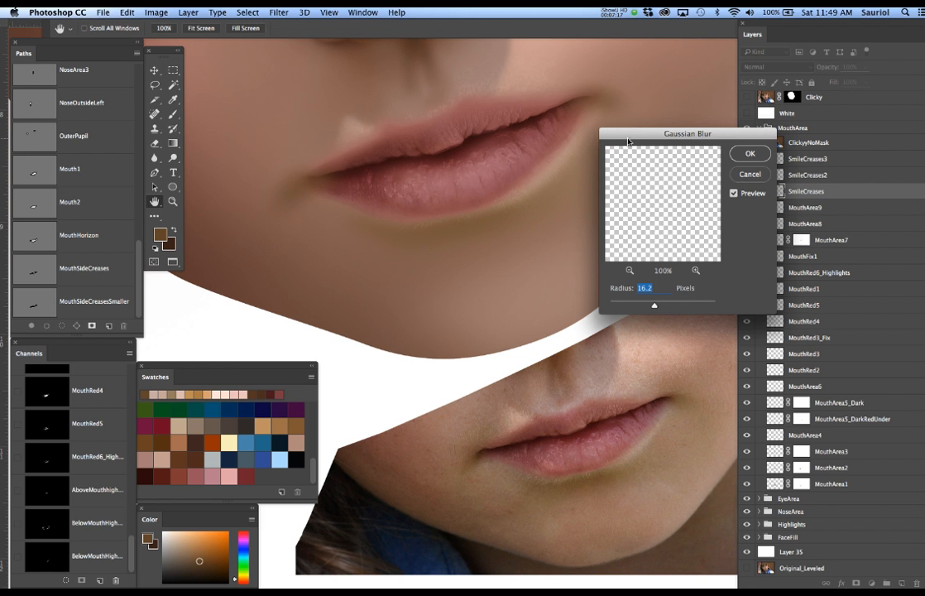
drag(625, 142, 721, 122)
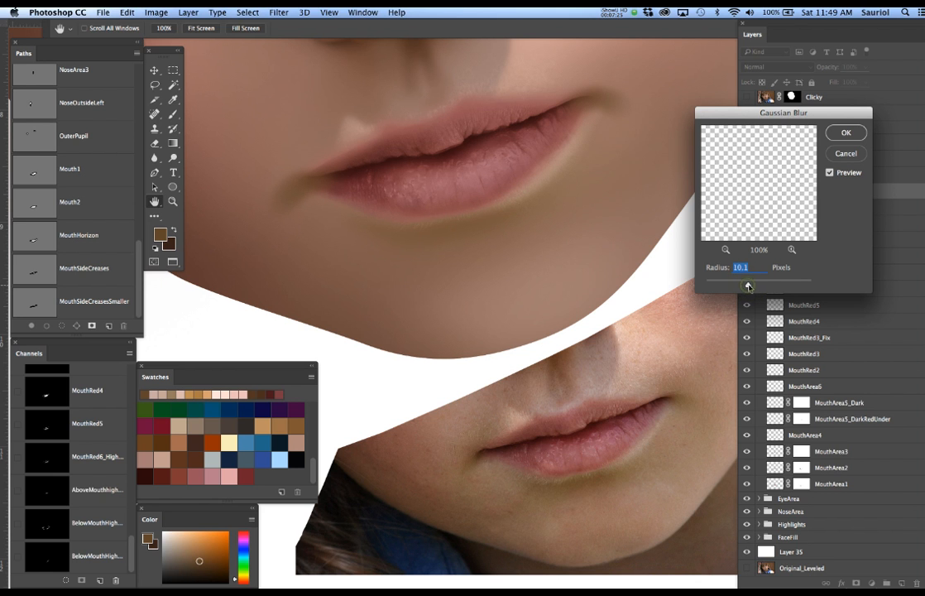
click(845, 136)
key(b)
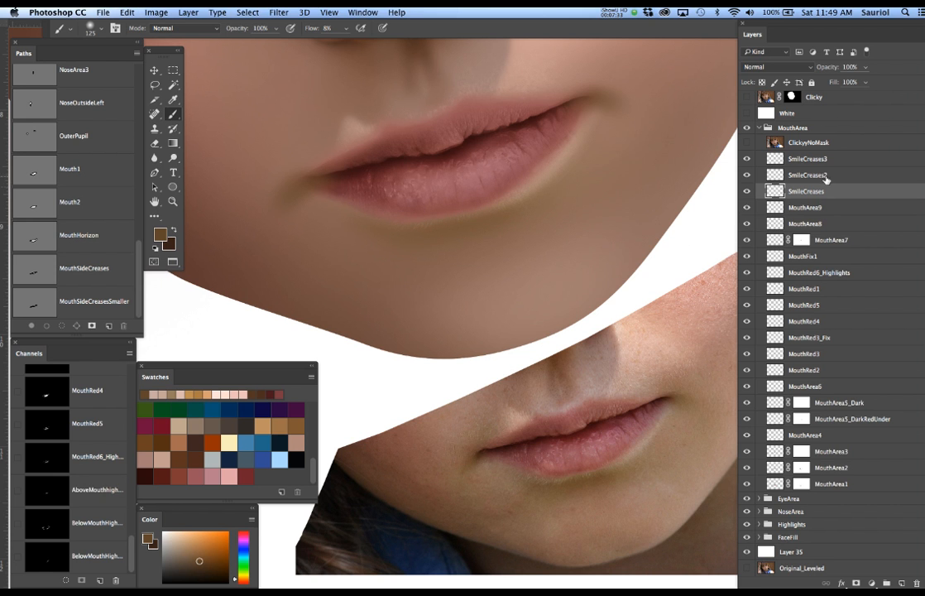
- Move the SmileCreases3 layer to the end of the MouthArea group, directly below MouthArea1, and make sure nothing is selected
drag(814, 161, 867, 490)
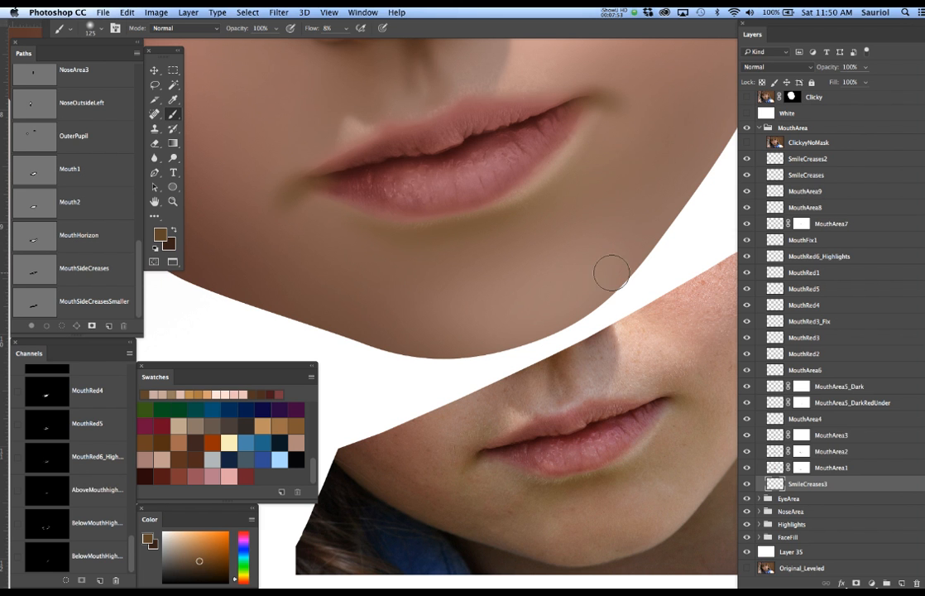
scroll(867, 341, up, 5)
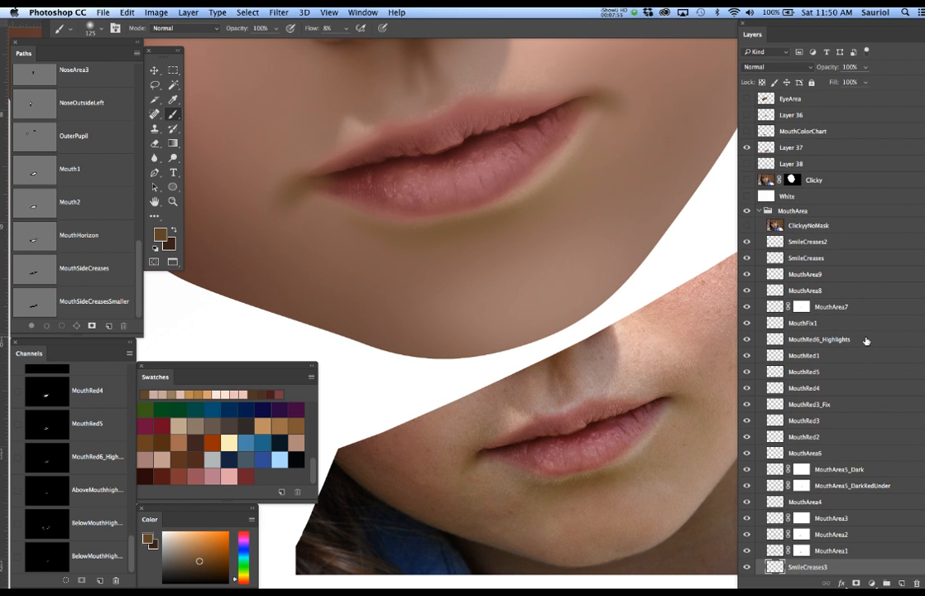
key(super+h)
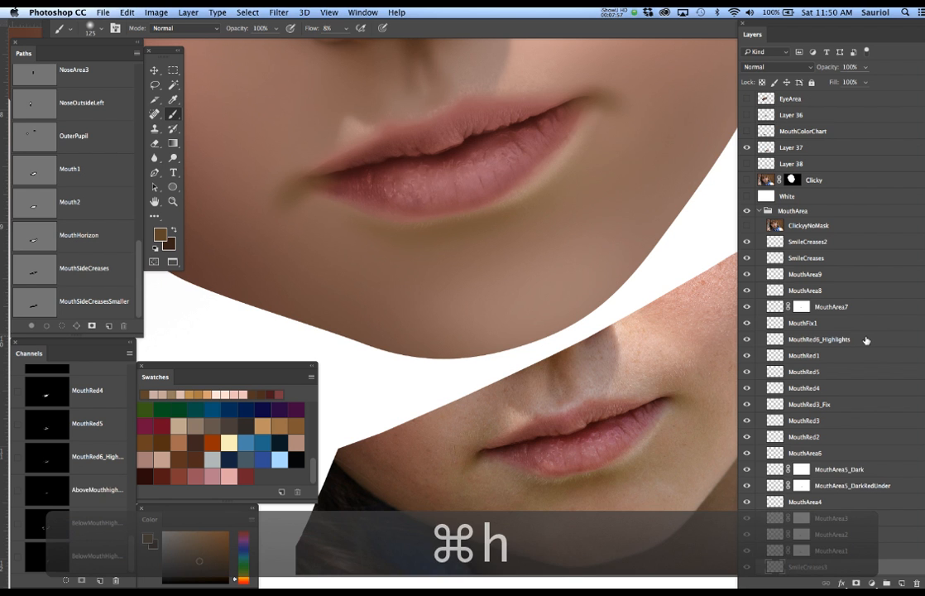
key(super+d)
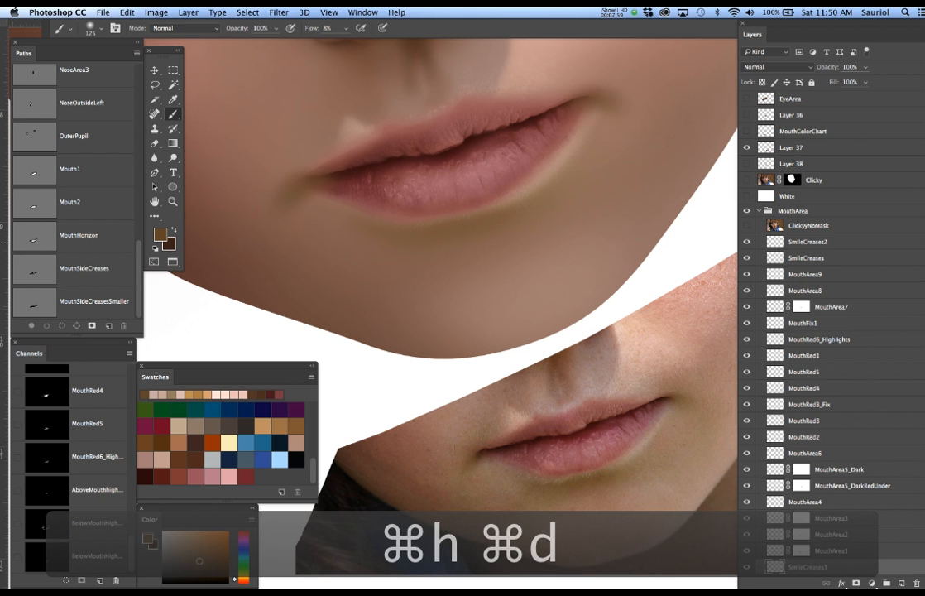
- Add a layer mask to the SmileCreases layer and reduce the brush size to 60 pixels
click(831, 257)
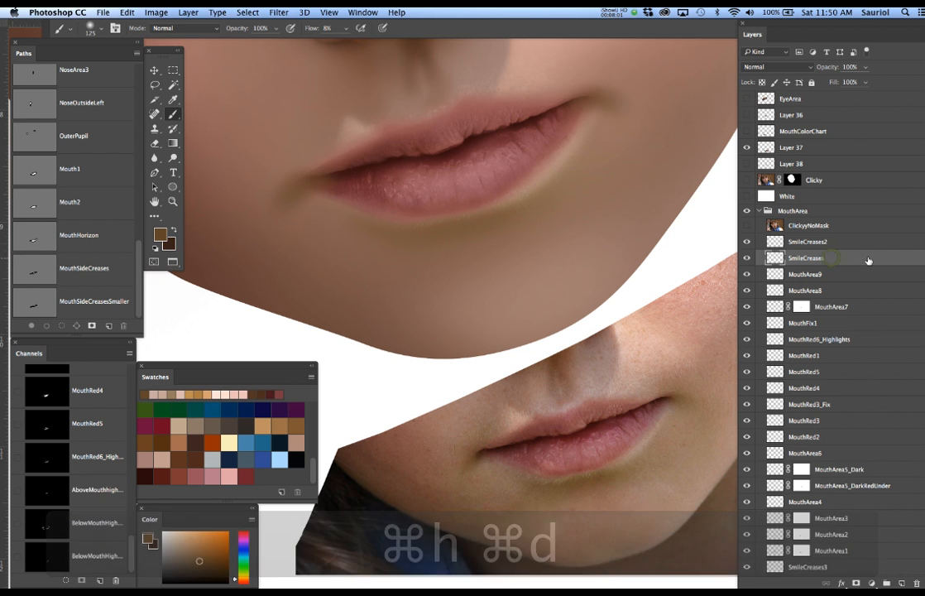
click(857, 582)
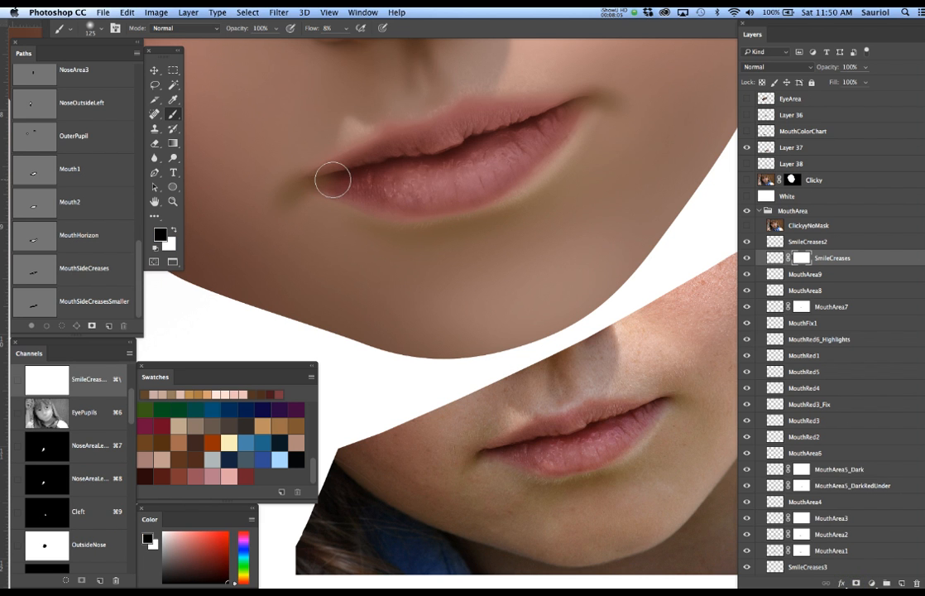
key(bracketleft)
key(bracketleft)
key(bracketleft)
key(bracketleft)
key(bracketleft)
- Paint black on the SmileCreases mask to hide the crease shading where it overlaps the lips at both mouth corners
scroll(331, 206, up, 4)
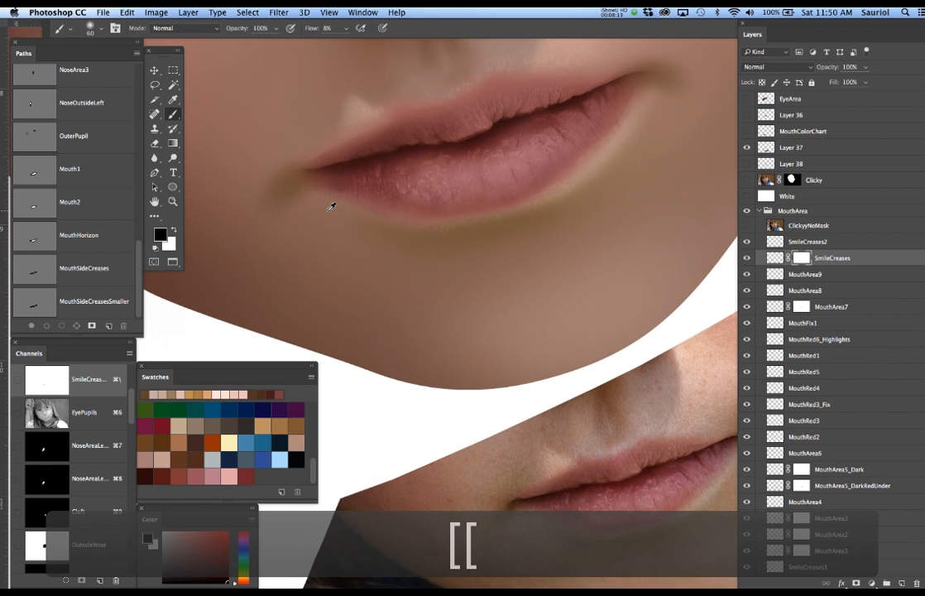
drag(365, 226, 365, 201)
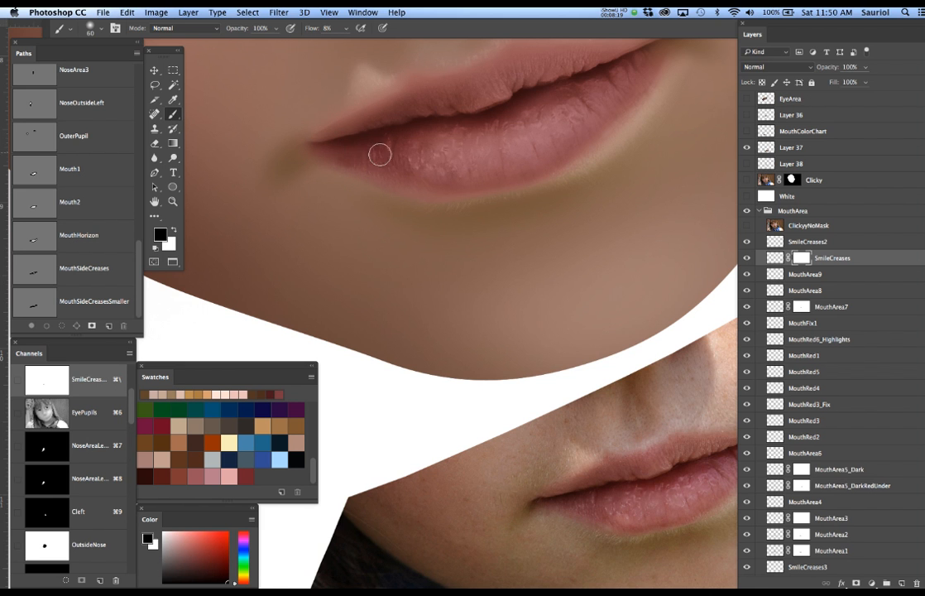
drag(363, 200, 316, 222)
drag(426, 170, 411, 184)
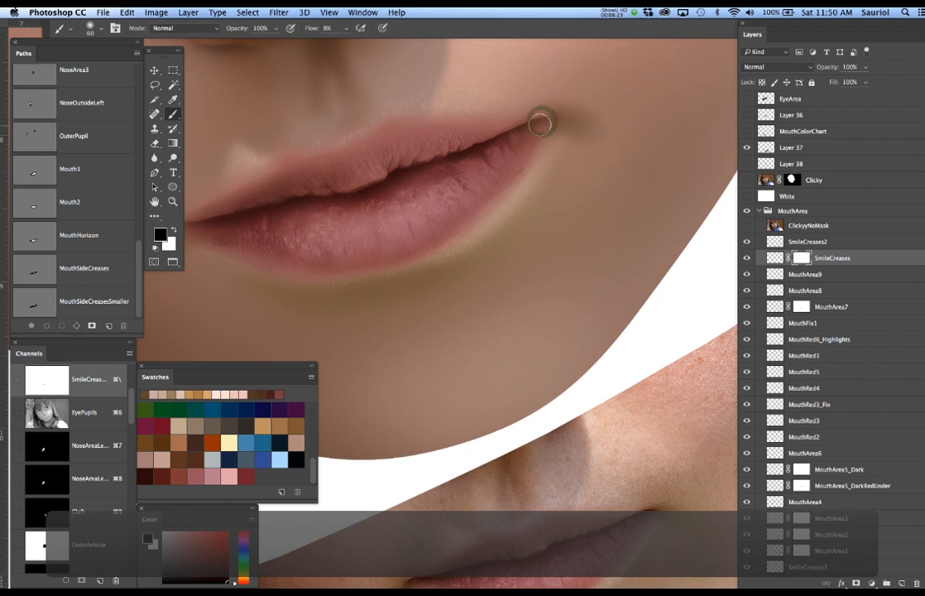
scroll(487, 192, down, 1)
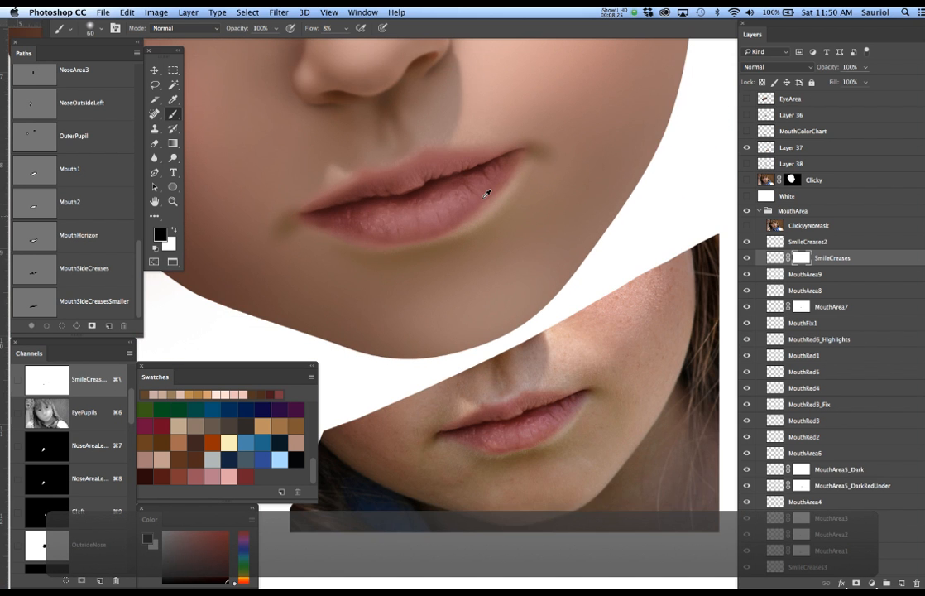
scroll(488, 192, down, 1)
drag(504, 227, 524, 190)
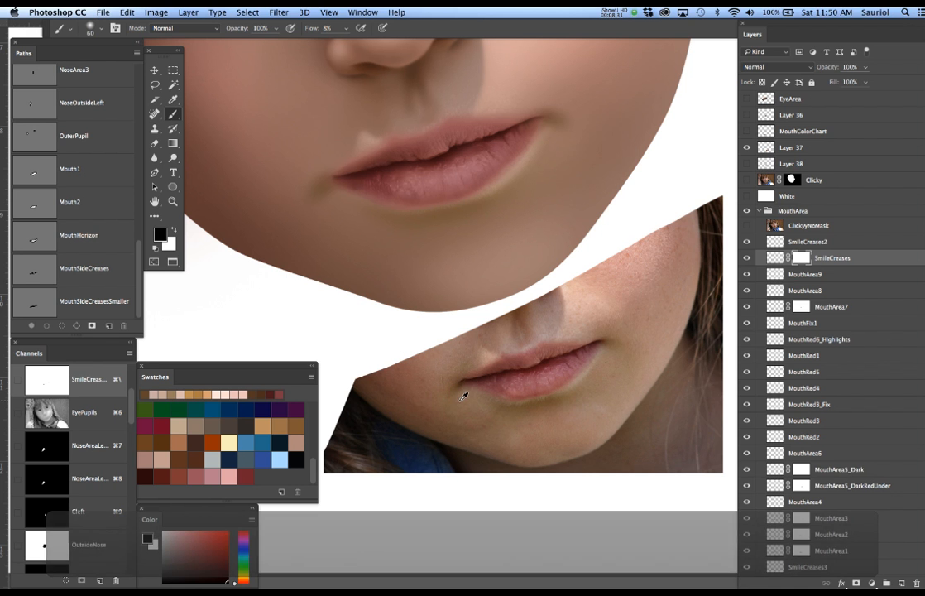
- Make SmileCreases3 the active layer and enlarge the brush to 400 pixels for soft shading around the mouth
alt+click(461, 398)
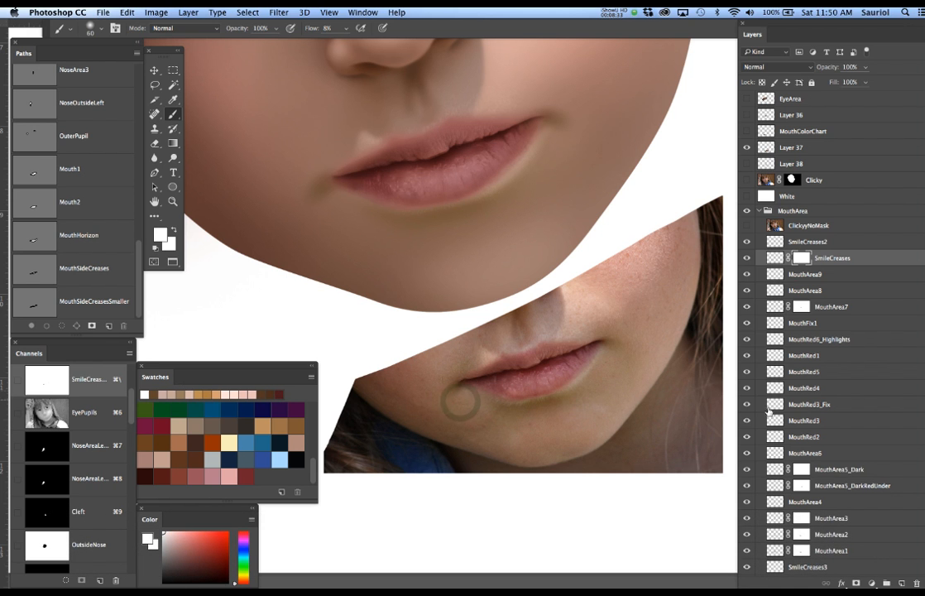
scroll(836, 514, down, 3)
click(831, 515)
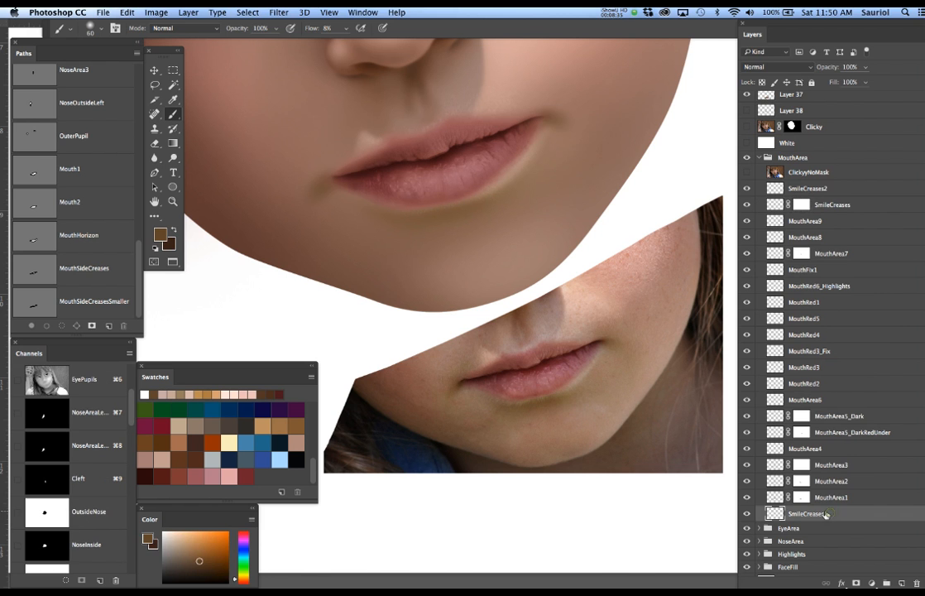
key(bracketright)
key(bracketright)
key(bracketright)
key(bracketright)
key(bracketright)
key(bracketright)
key(bracketright)
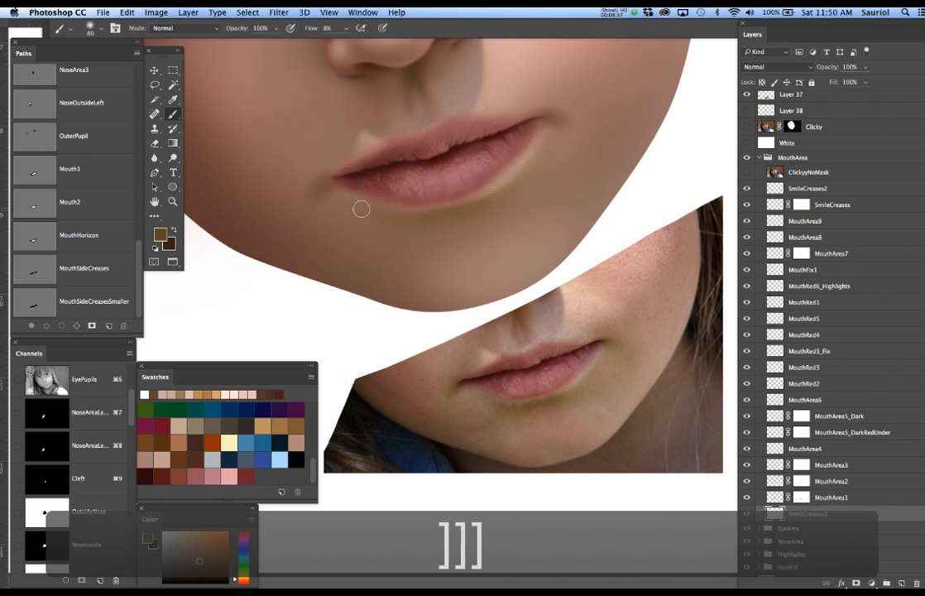
key(bracketright)
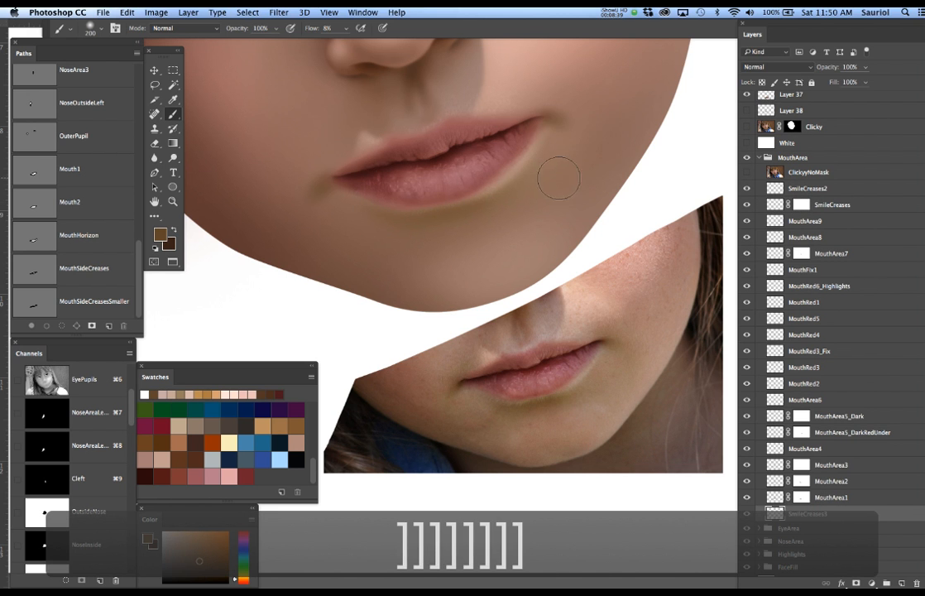
key(bracketright)
key(bracketright)
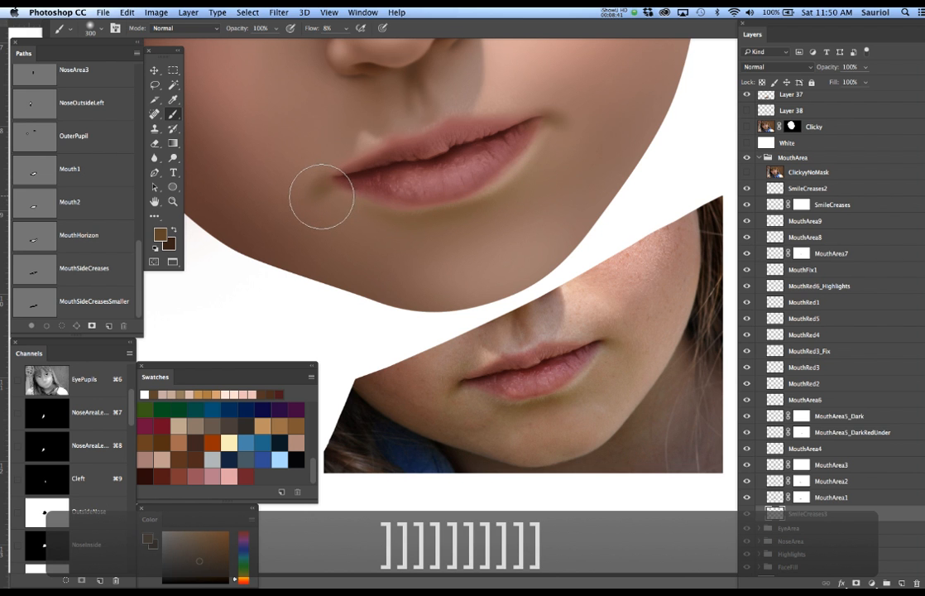
key(bracketright)
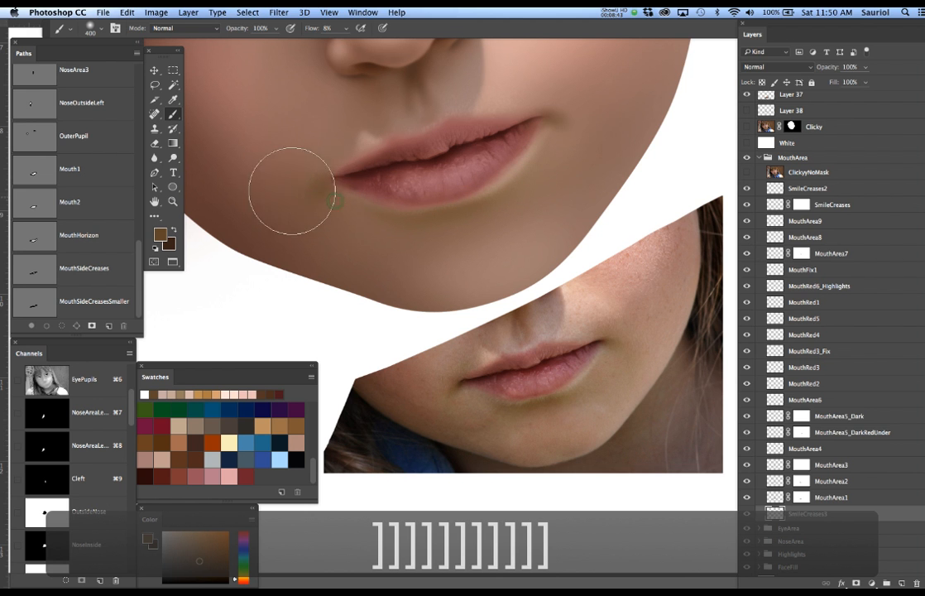
key(super+z)
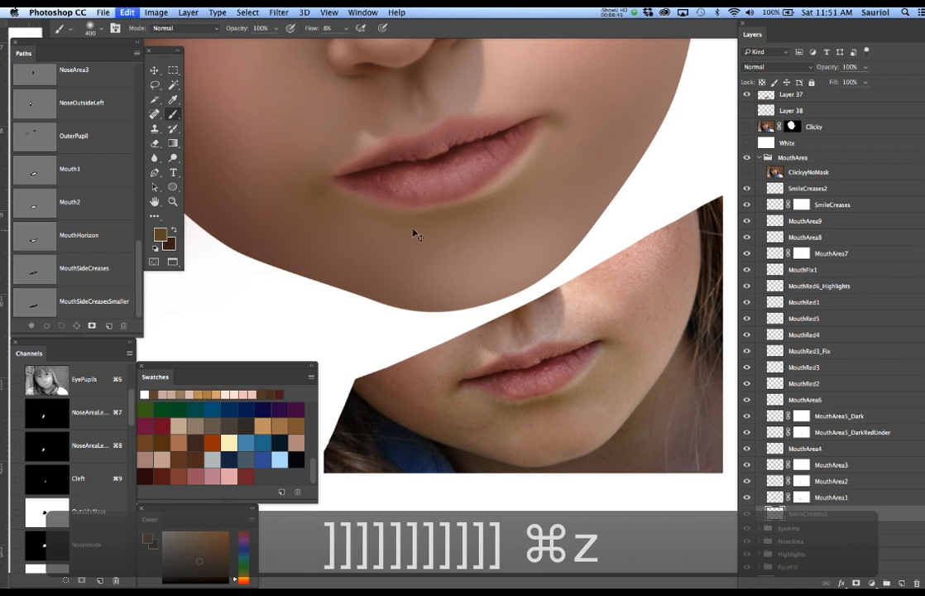
- Sample the brown skin tone beside the reference photo's left mouth corner and brush it softly from the left cheek to below the lower lip
alt+click(444, 393)
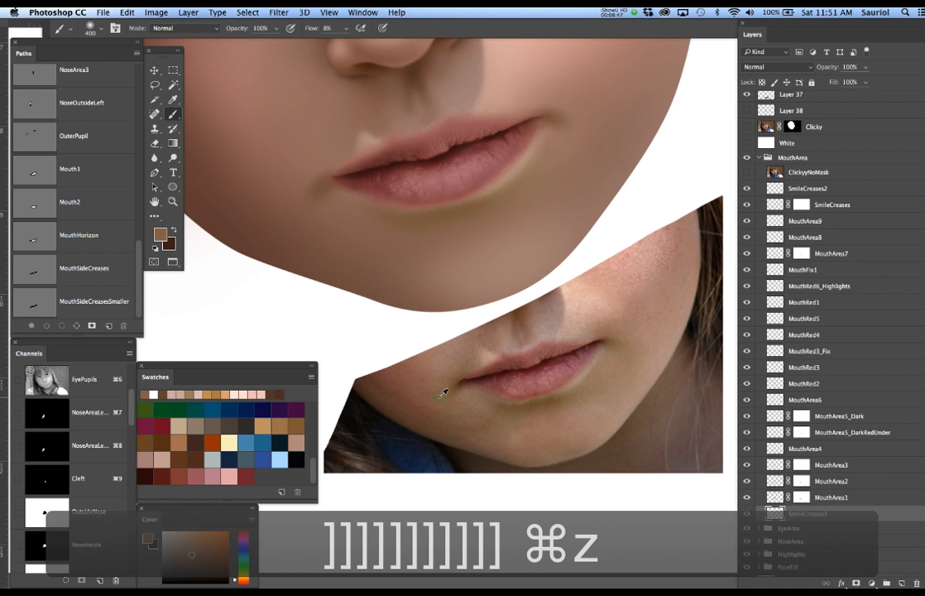
alt+click(441, 394)
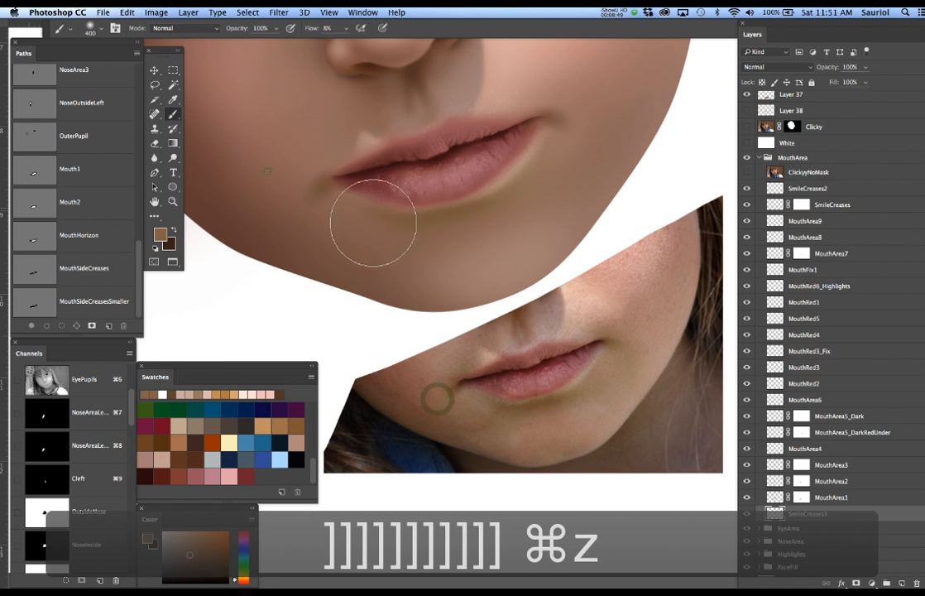
drag(277, 188, 404, 213)
drag(316, 198, 429, 221)
drag(244, 171, 356, 197)
drag(288, 190, 417, 213)
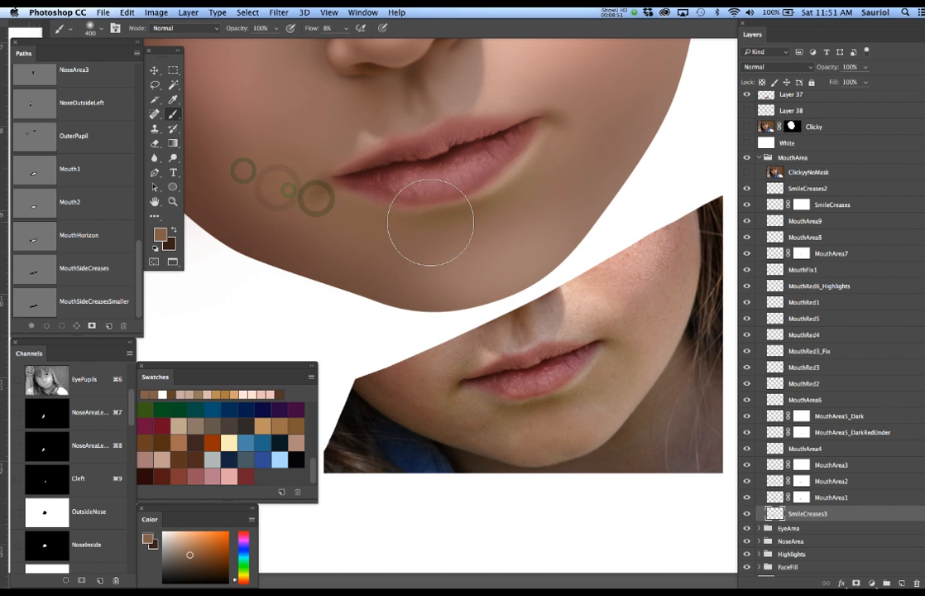
- Sample the cheek tone near the reference photo's right mouth corner and paint it around the portrait's right mouth corner
alt+click(630, 329)
mouse_move(586, 116)
mouse_down()
mouse_move(515, 186)
mouse_move(557, 142)
mouse_move(510, 204)
mouse_up()
drag(528, 177, 552, 136)
drag(524, 170, 584, 124)
mouse_move(576, 134)
mouse_down()
mouse_move(571, 142)
mouse_move(582, 130)
mouse_move(557, 168)
mouse_up()
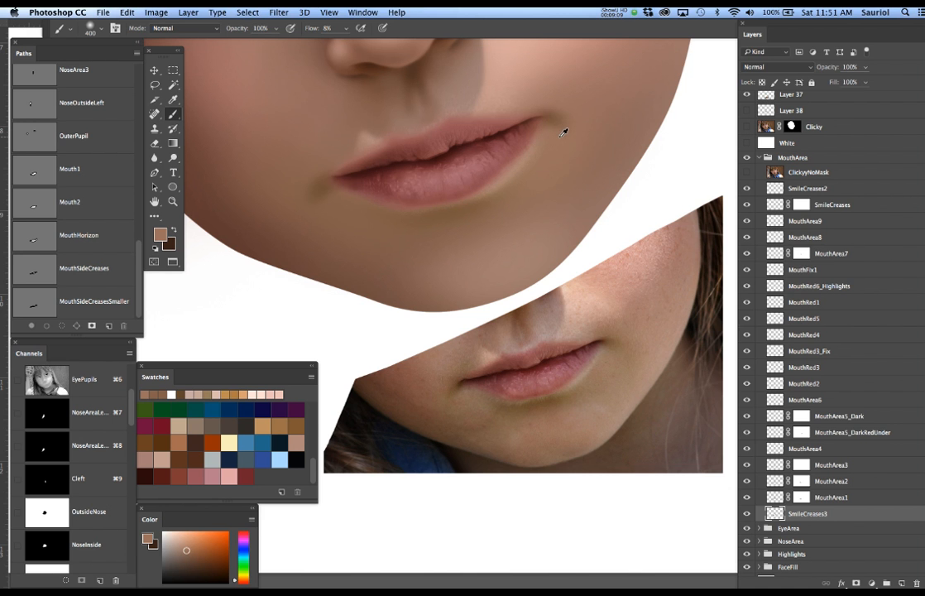
- Set the foreground color to #8c6b59 and shade beside the right mouth corner, reducing the brush to 250 pixels
click(160, 234)
click(301, 268)
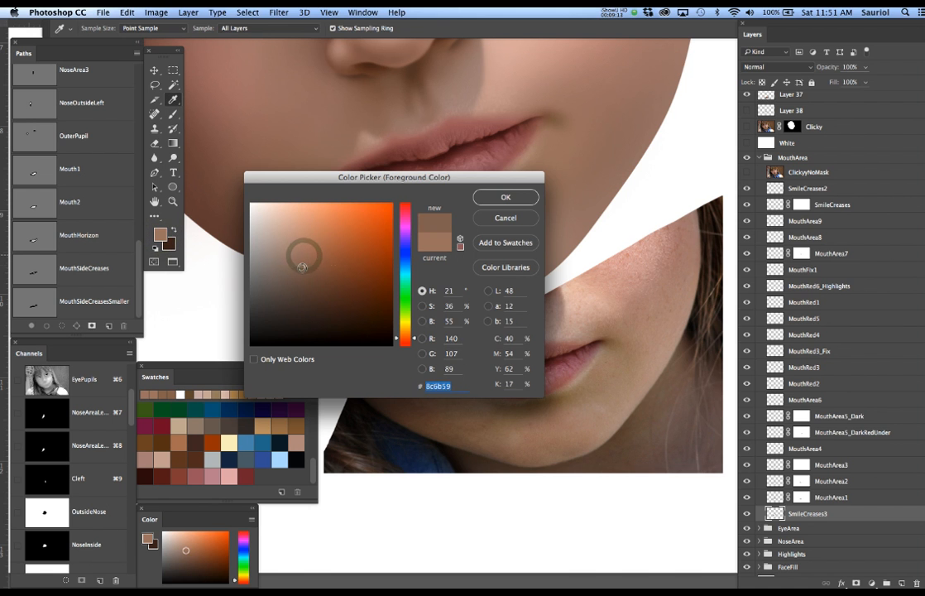
click(530, 202)
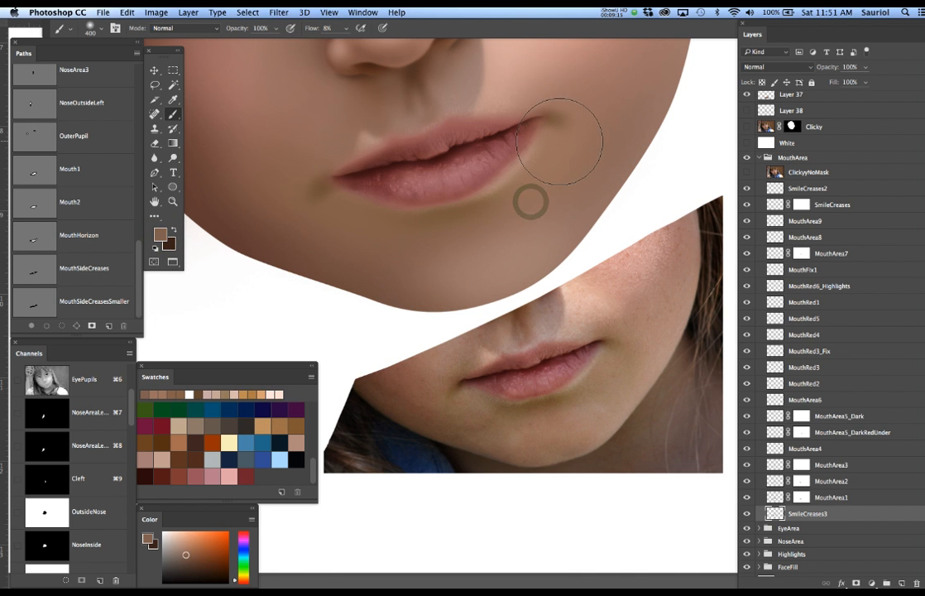
drag(574, 133, 557, 134)
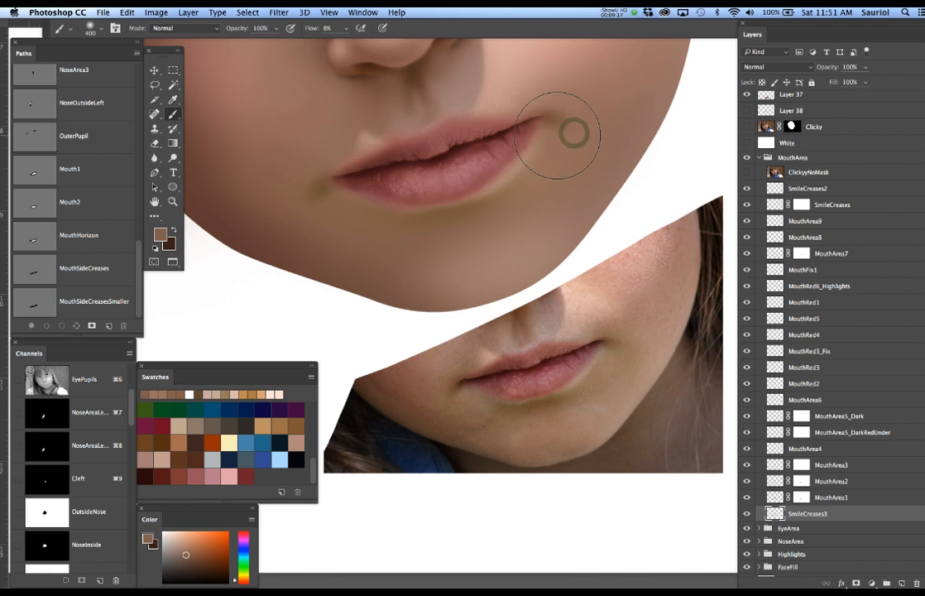
key(bracketleft)
key(bracketleft)
click(548, 142)
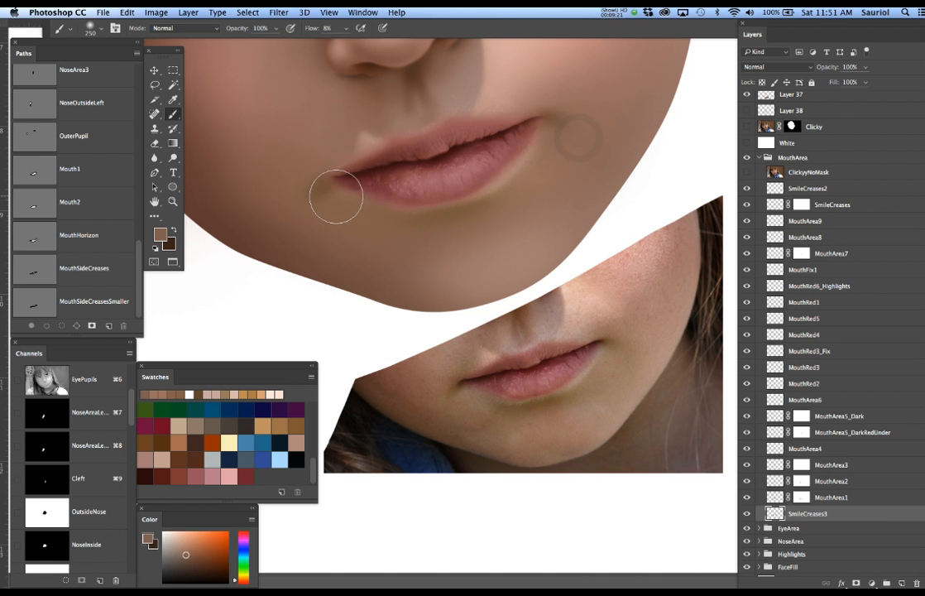
- Sample the skin beside the reference's left mouth corner, darken that color, and paint it below the portrait's left mouth corner
alt+click(440, 396)
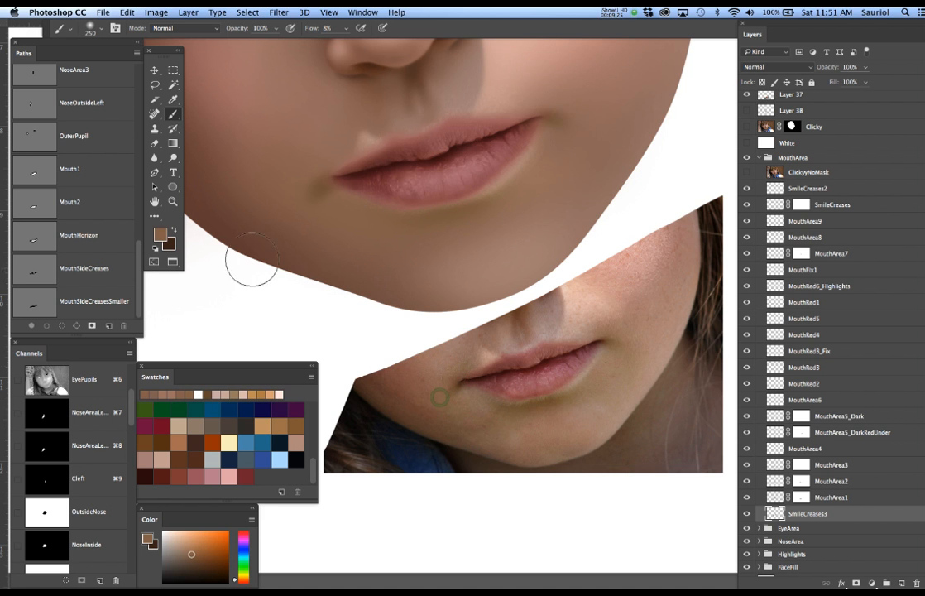
click(160, 235)
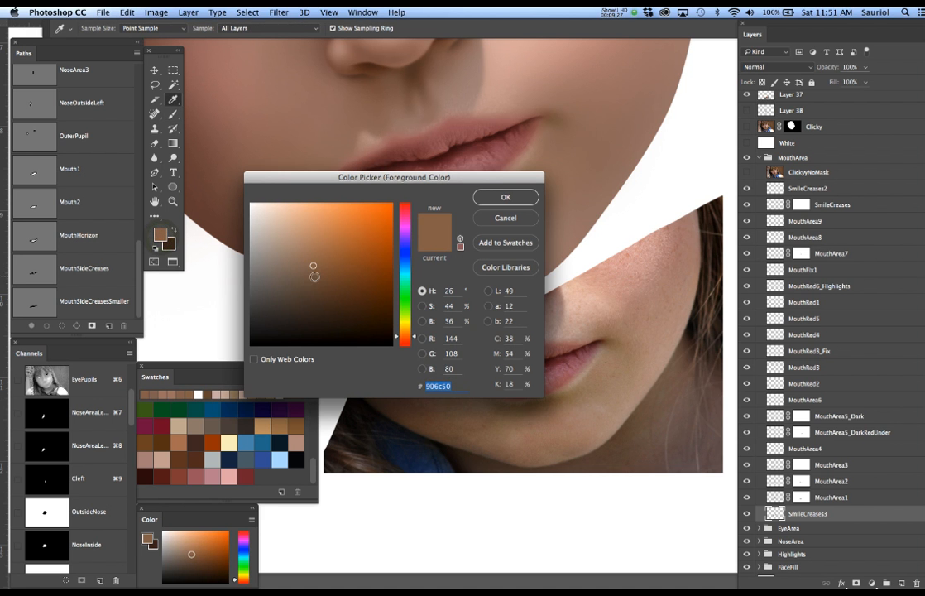
click(314, 276)
key(Return)
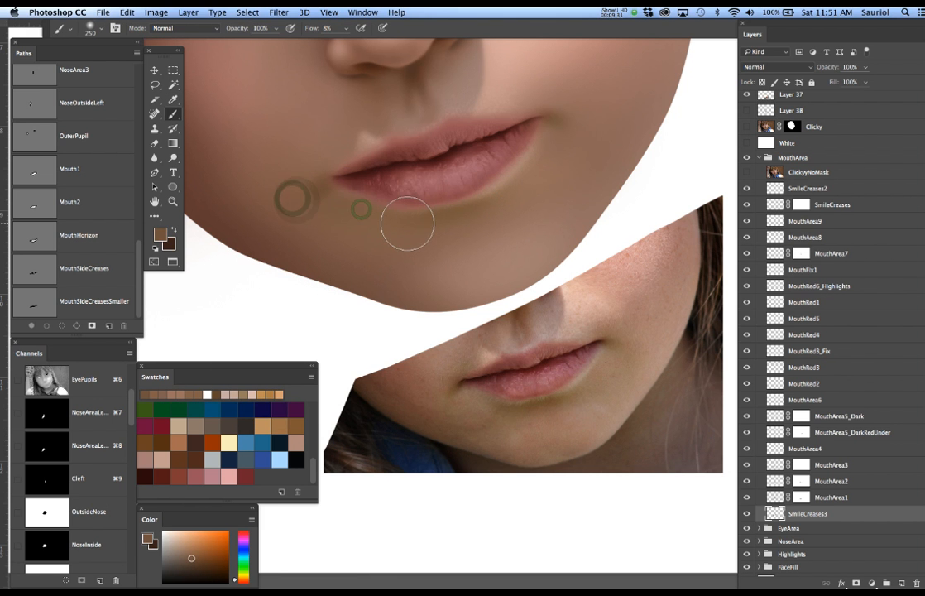
drag(330, 214, 313, 205)
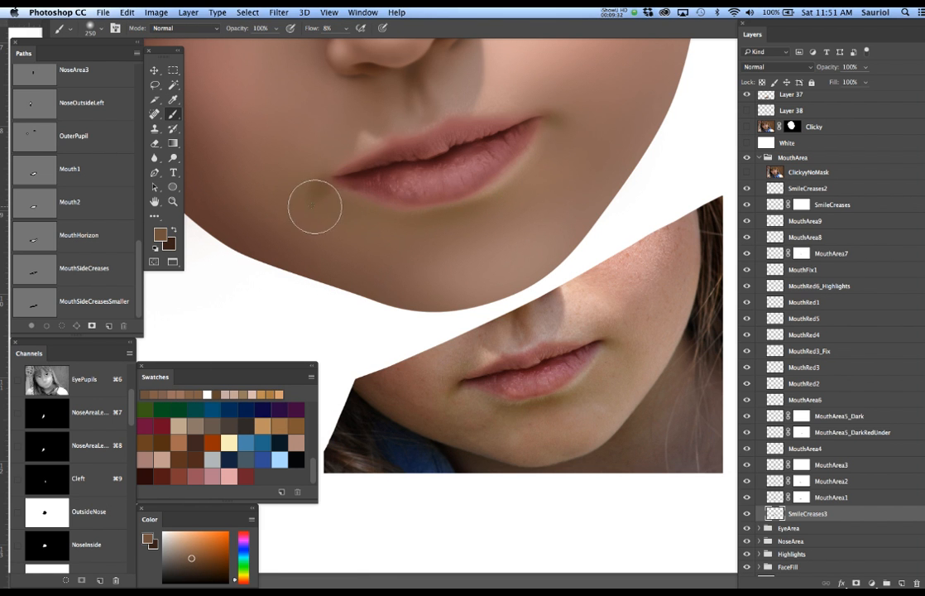
- Sample the portrait's left cheek tone and brush it below the left mouth corner and down across the chin
alt+click(250, 201)
drag(249, 187, 387, 223)
mouse_move(311, 204)
mouse_down()
mouse_move(304, 206)
mouse_move(432, 252)
mouse_up()
drag(338, 222, 422, 250)
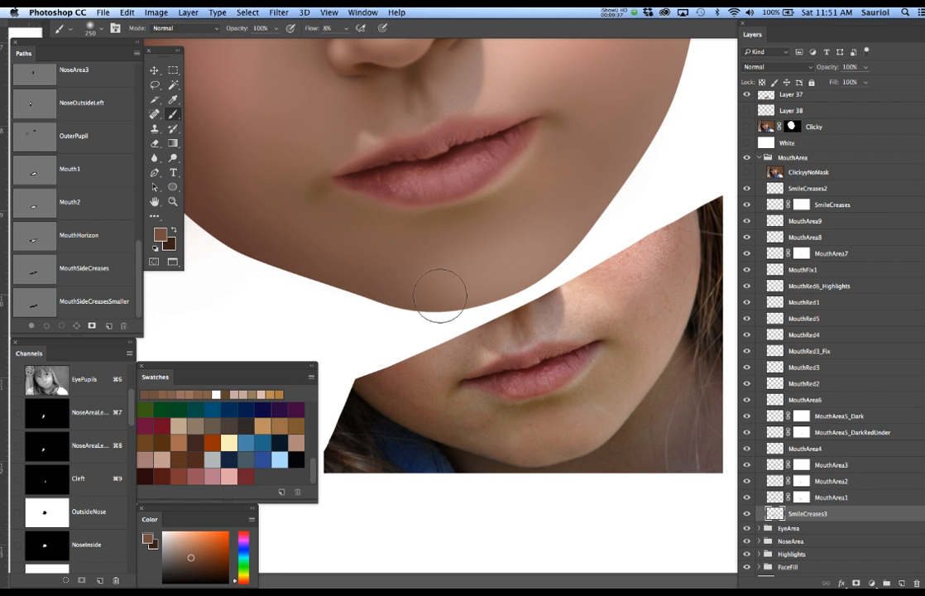
drag(382, 271, 430, 288)
- Sample the darker chin tone from the reference photo, shade from below the lower lip towards the left jaw, and clear any selection
alt+click(478, 438)
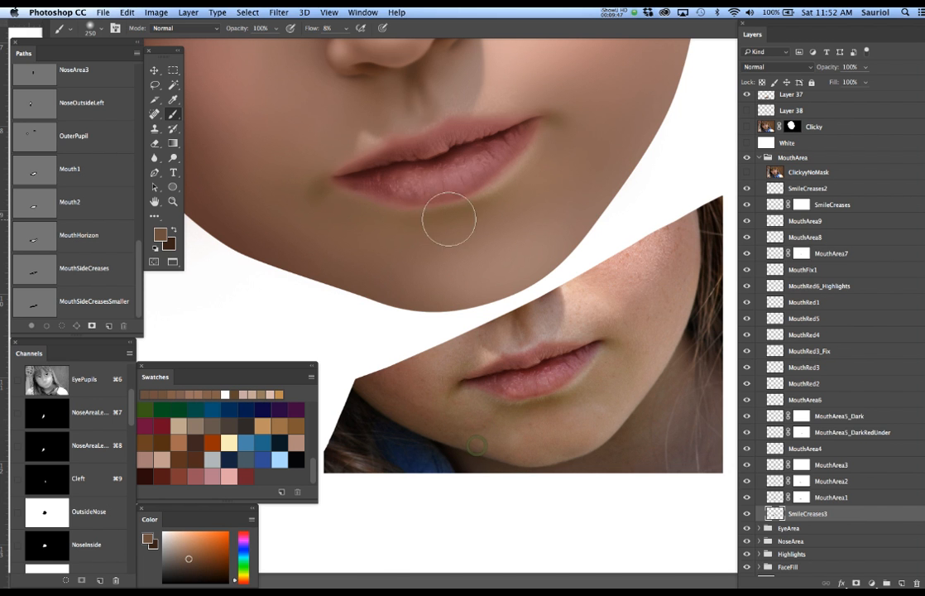
drag(421, 200, 334, 230)
drag(393, 229, 268, 238)
mouse_move(355, 229)
mouse_down()
mouse_move(355, 238)
mouse_move(258, 240)
mouse_up()
key(super+d)
- Sample the portrait's cheek beside the right mouth corner and darken it slightly as the foreground color
alt+click(411, 250)
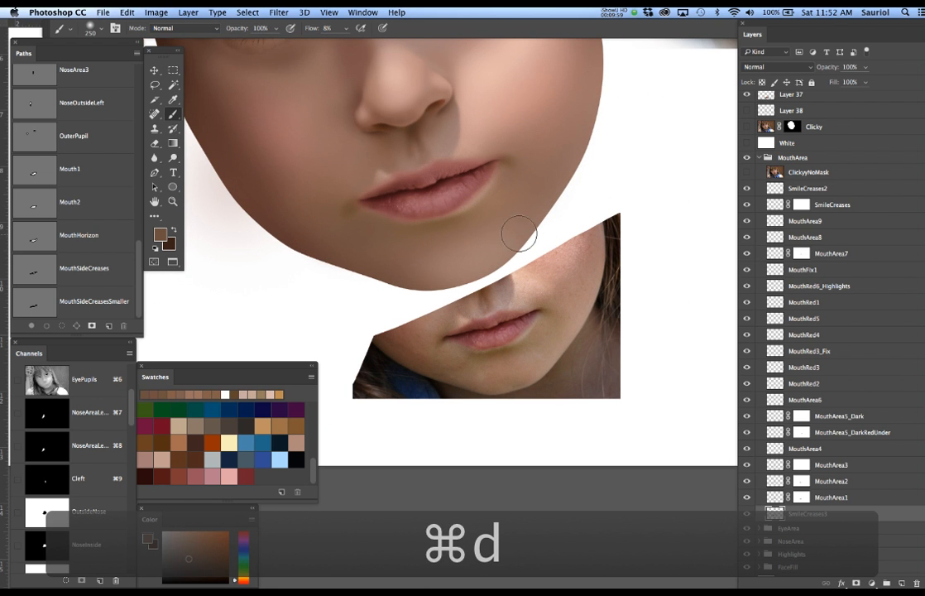
alt+click(534, 197)
click(159, 234)
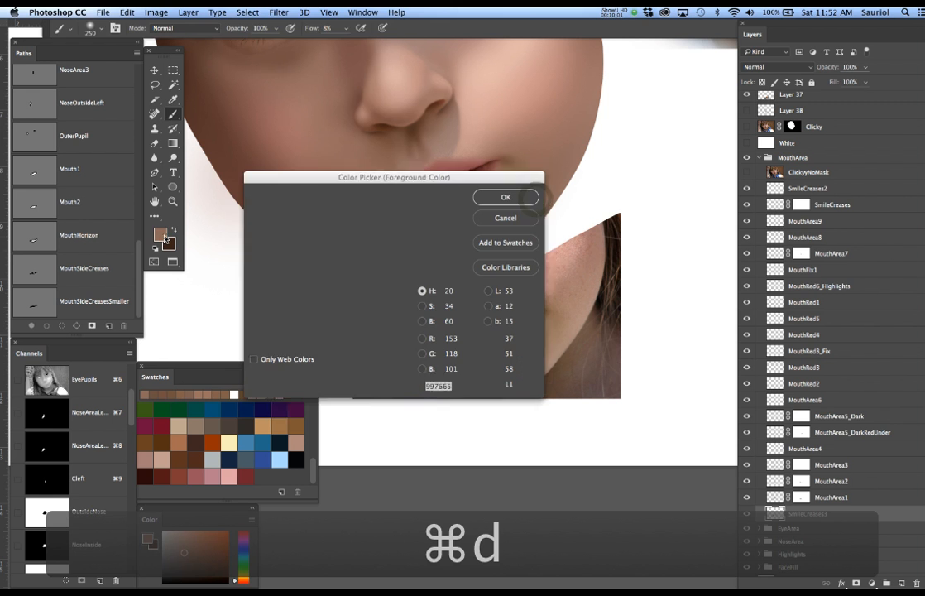
click(302, 269)
click(499, 195)
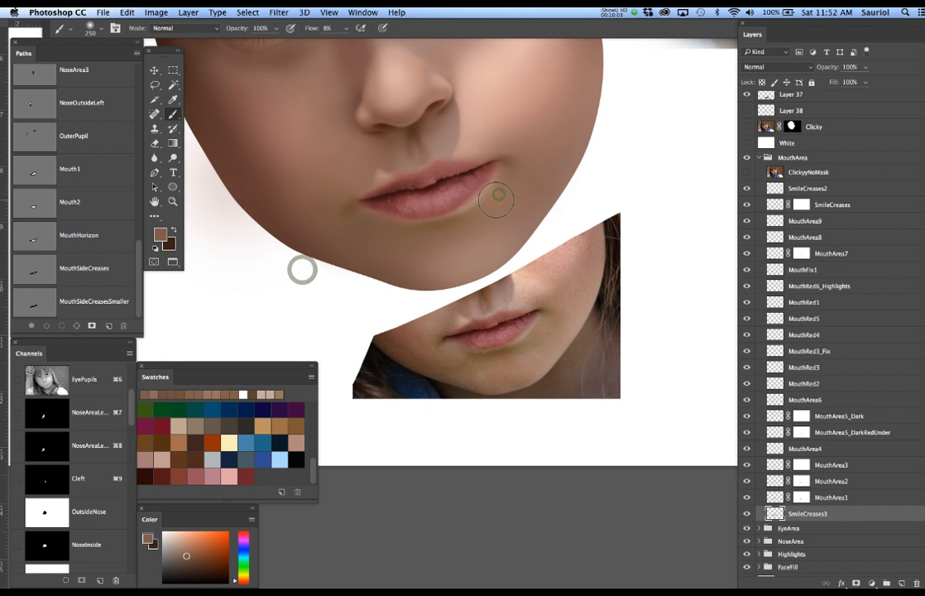
- Try shading the cheek from the right mouth corner down towards the chin, and undo those strokes
mouse_move(556, 187)
mouse_down()
mouse_move(545, 187)
mouse_move(555, 204)
mouse_up()
key(super+z)
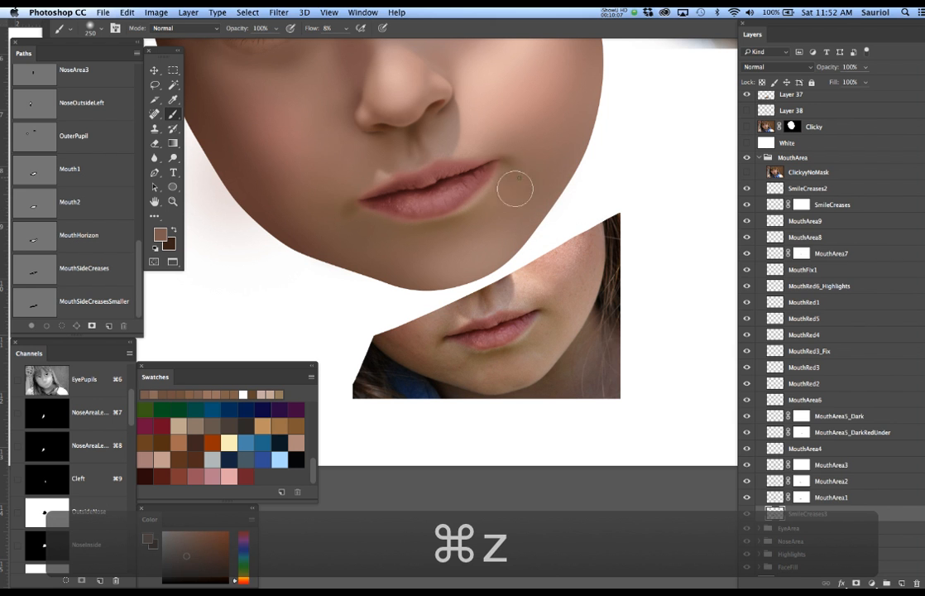
drag(521, 171, 503, 199)
mouse_move(491, 212)
mouse_down()
mouse_move(501, 199)
mouse_move(488, 226)
mouse_up()
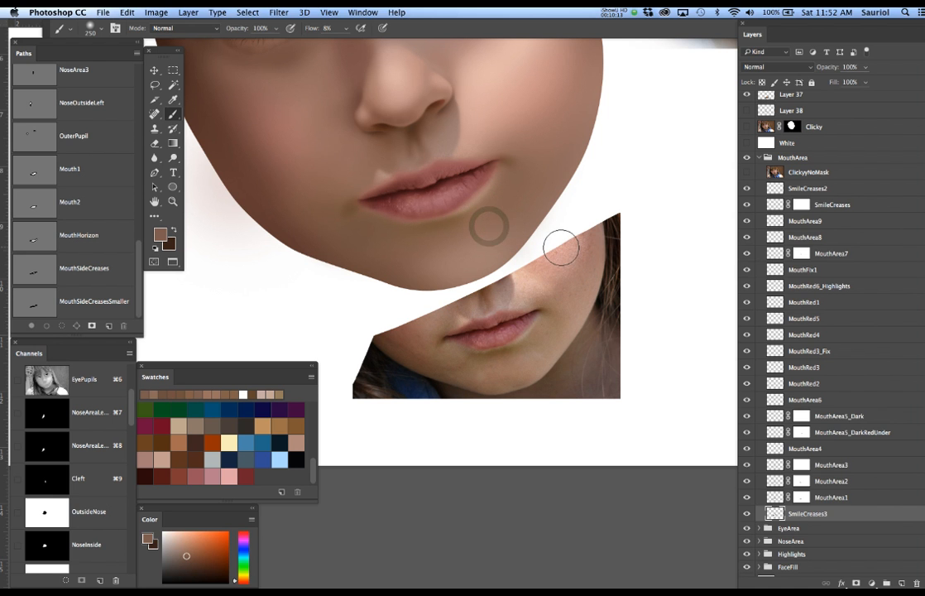
key(super+z)
key(alt+super+z)
key(alt+super+z)
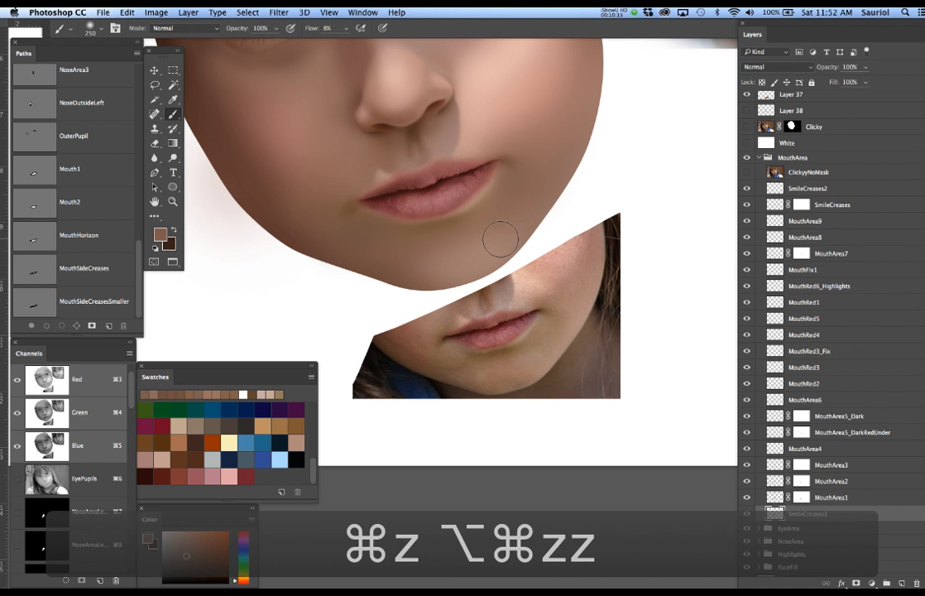
- Brush the current cheek tone along the lower right edge of the chin, and reduce the brush size to 175
drag(407, 277, 483, 269)
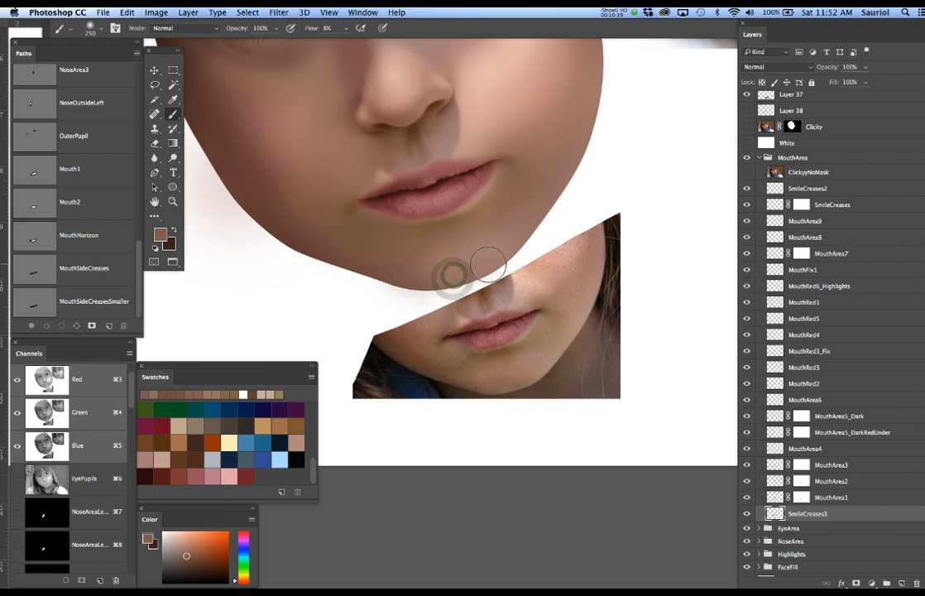
key(bracketleft)
key(bracketleft)
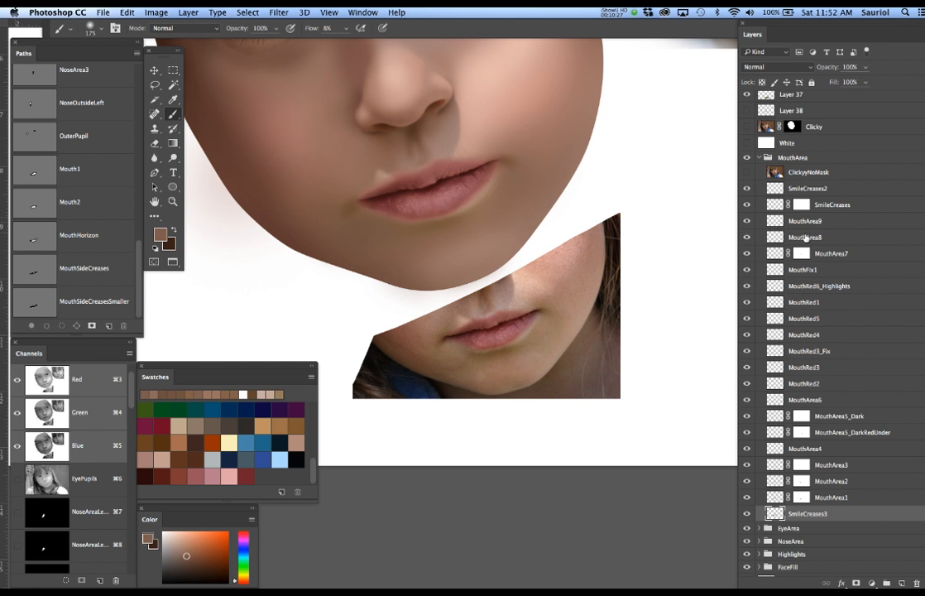
- Make SmileCreases2 the active layer and sample the dark crease tone at the left mouth corner from the reference photo
scroll(799, 226, up, 1)
click(801, 193)
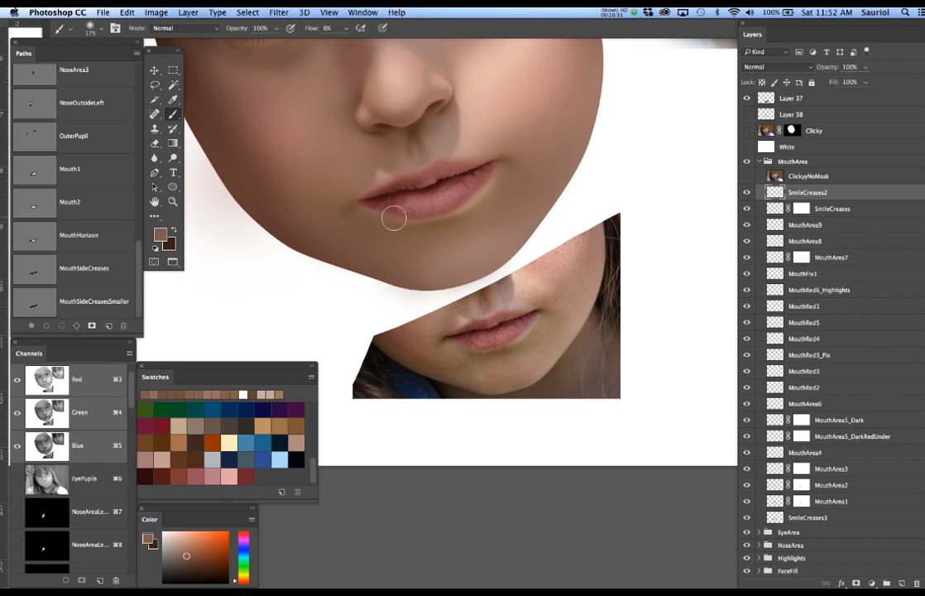
scroll(394, 218, up, 2)
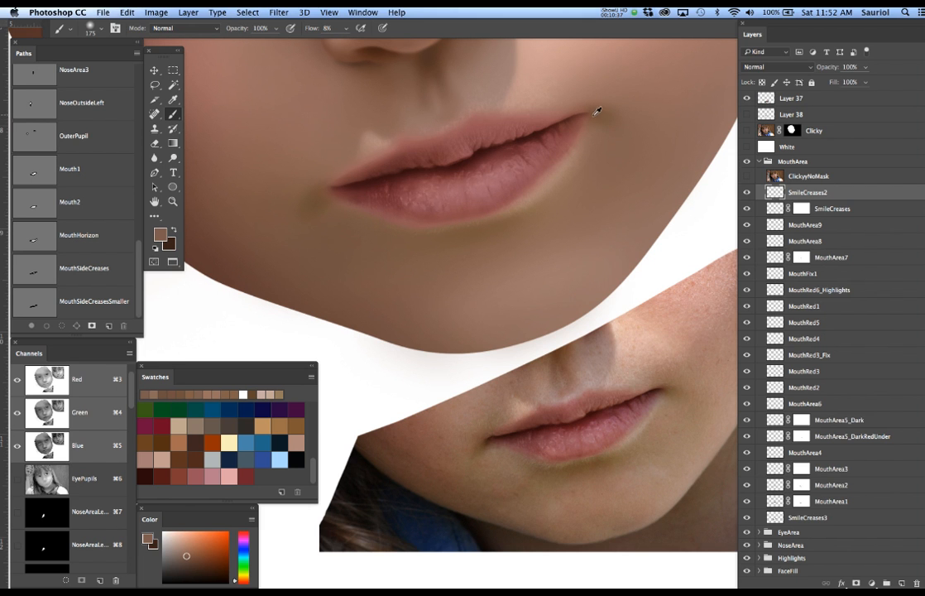
alt+click(489, 436)
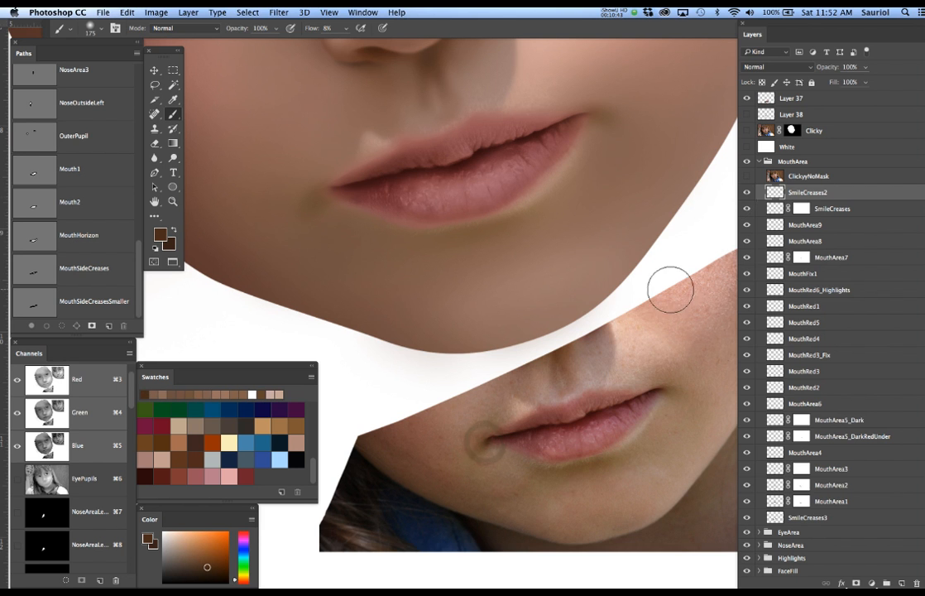
click(747, 132)
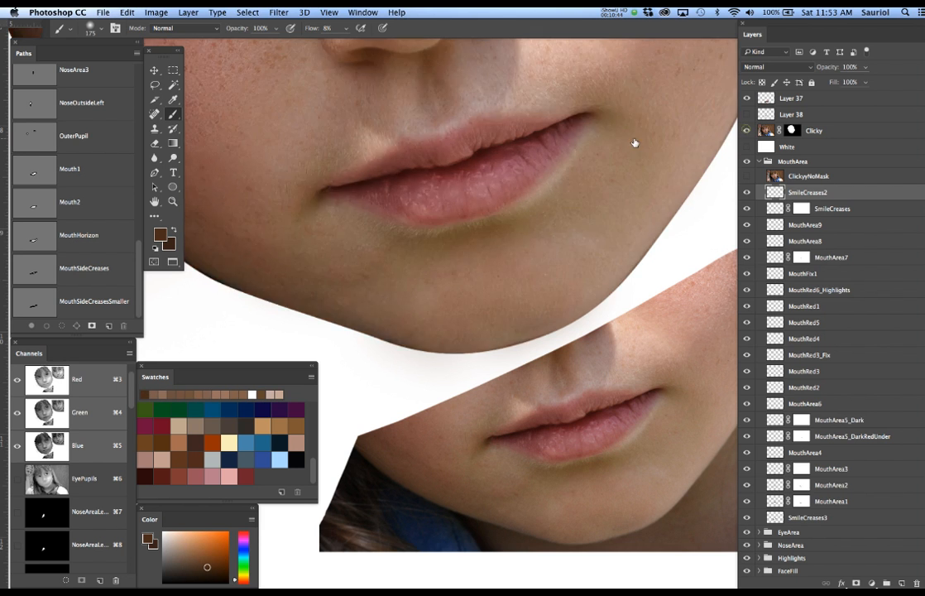
click(323, 190)
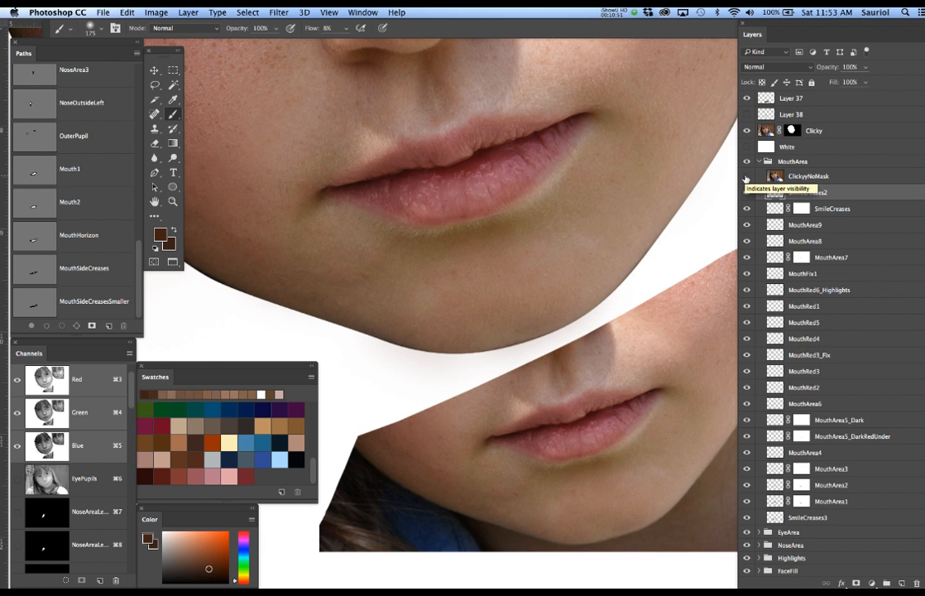
click(746, 176)
click(746, 176)
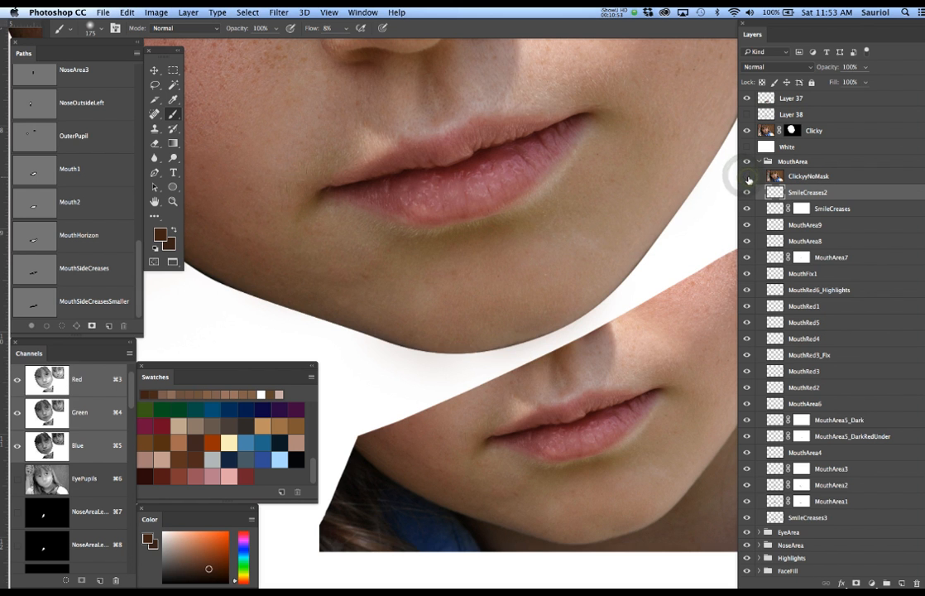
click(746, 130)
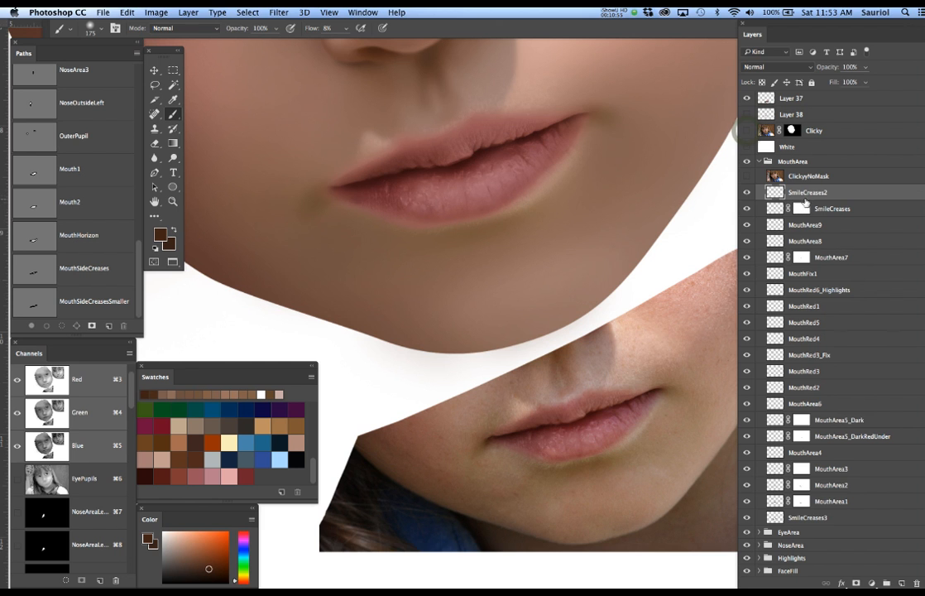
- Compare the portrait with and without the SmileCreases layer, keeping SmileCreases2 as the active layer
click(746, 209)
click(746, 208)
click(840, 209)
click(808, 194)
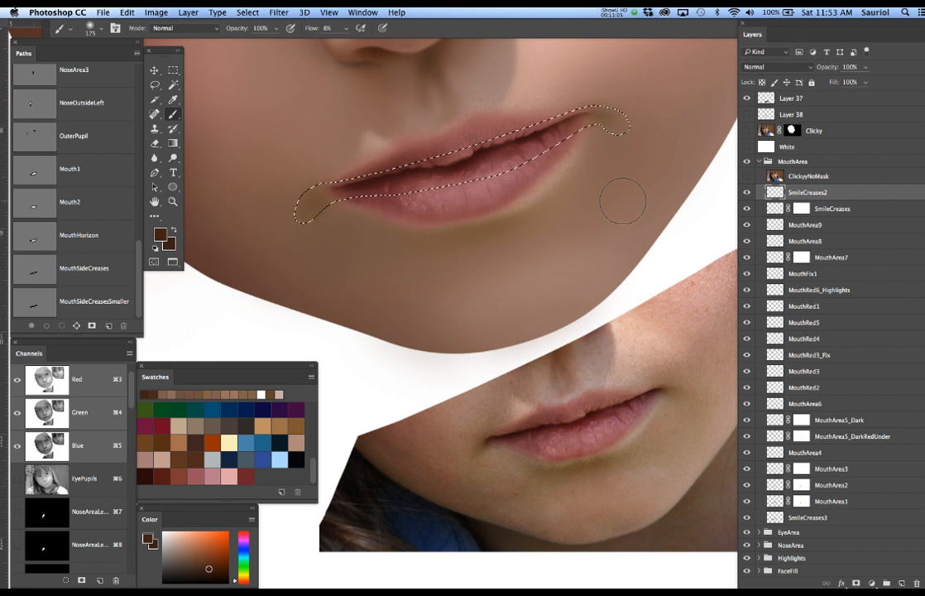
- Show the ClickyyNoMask reference layer and load the MouthSideCreasesSmaller path as a selection
click(747, 176)
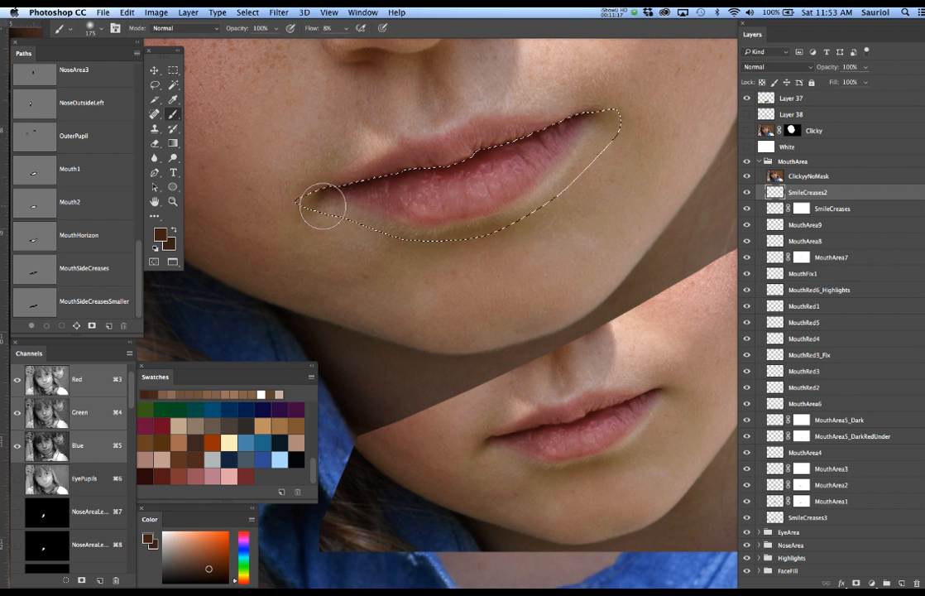
click(45, 270)
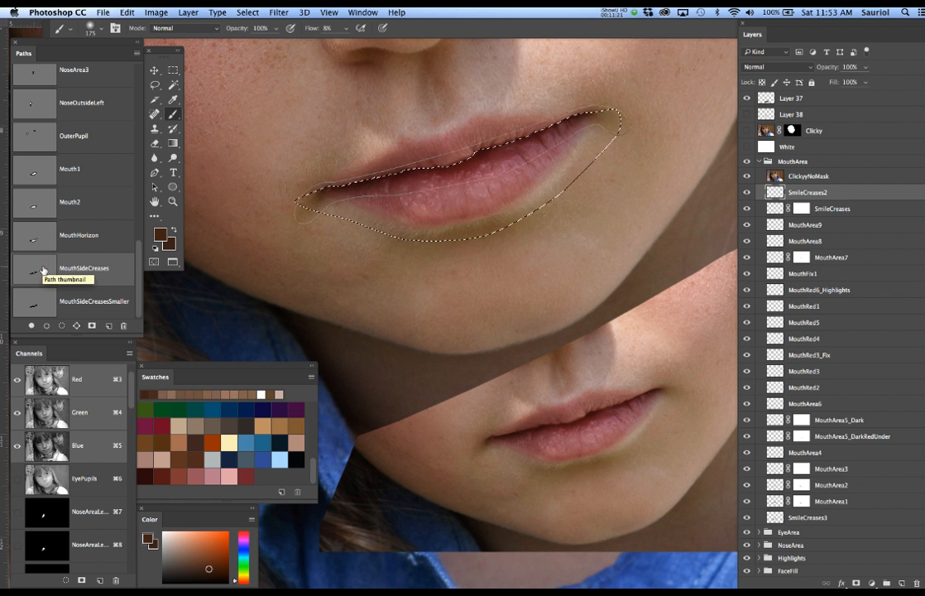
click(81, 304)
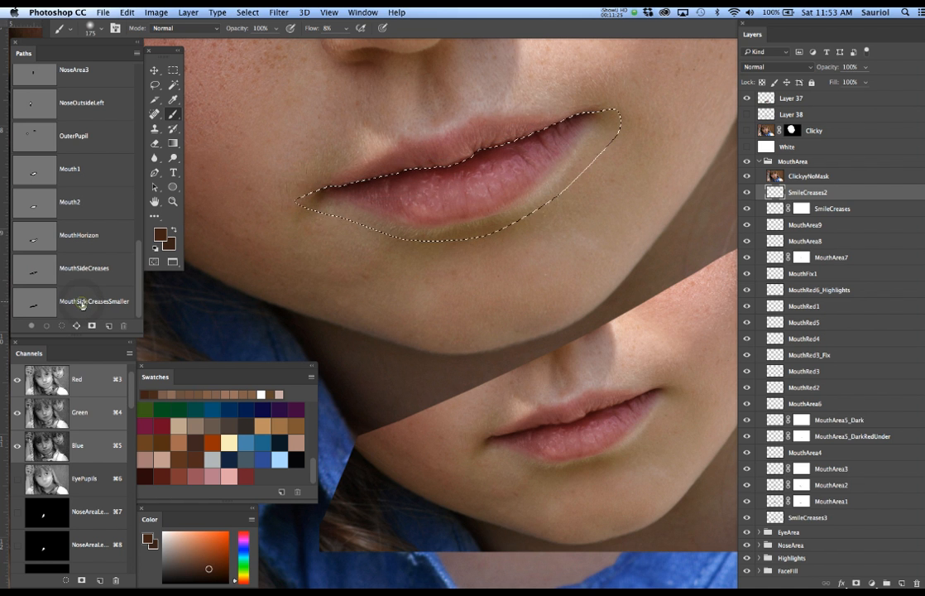
super+click(35, 302)
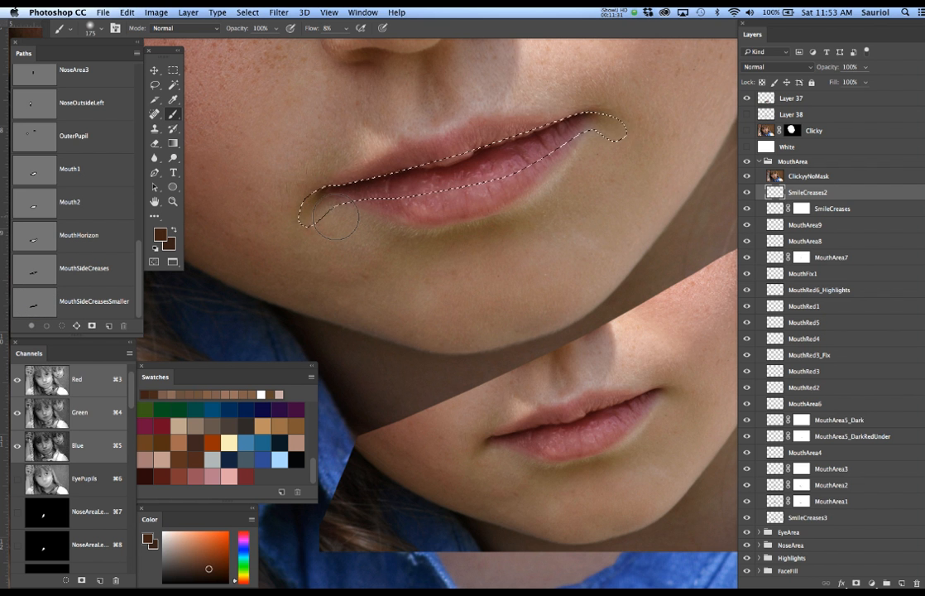
- Feather the crease selection by 3 pixels, then hide its outline and the ClickyyNoMask reference layer
key(shift+F6)
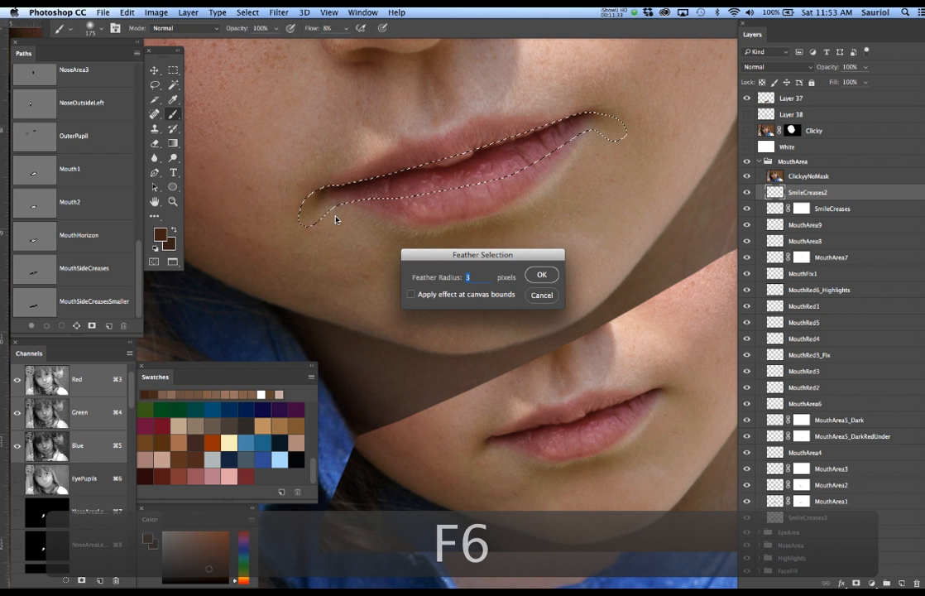
text(3)
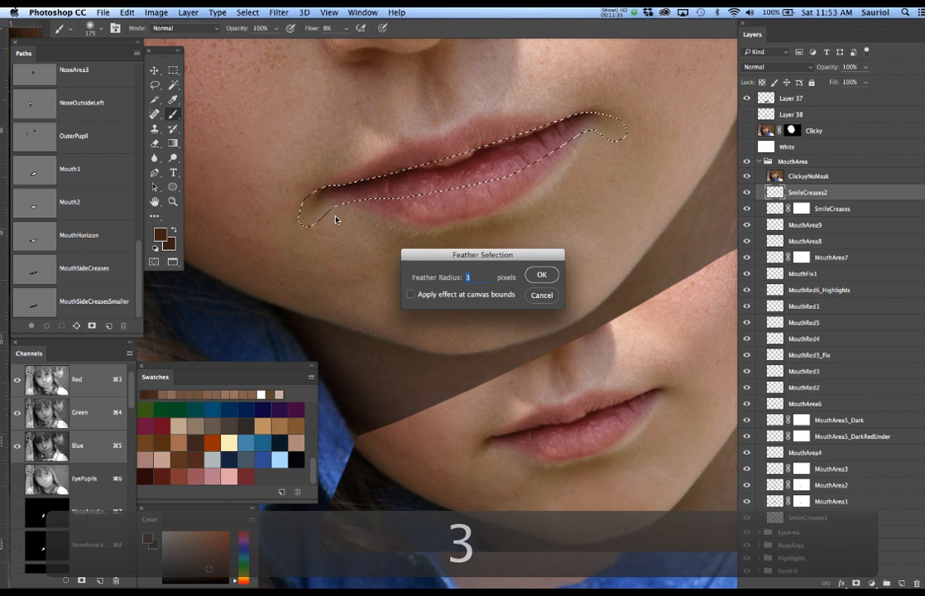
key(Return)
key(super+h)
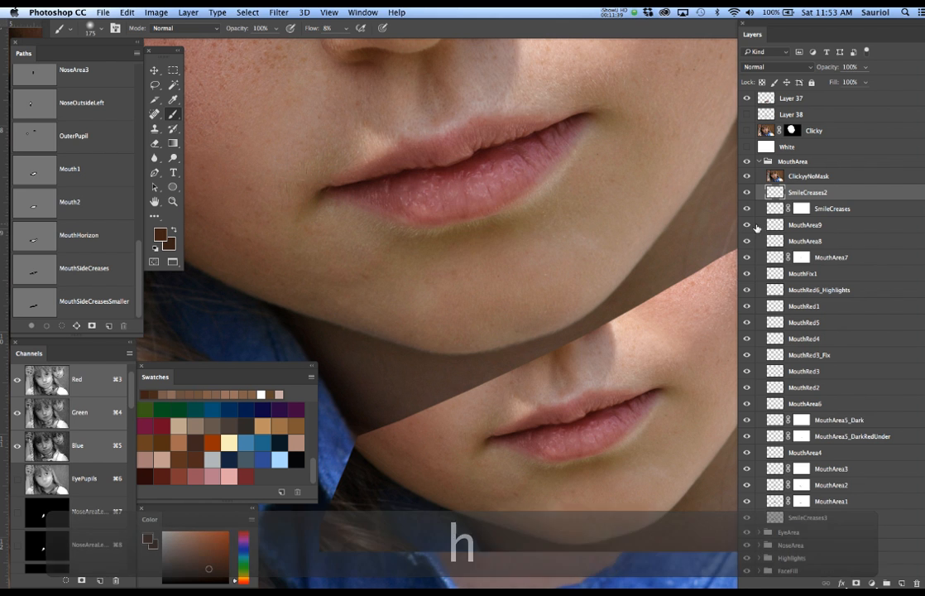
click(746, 177)
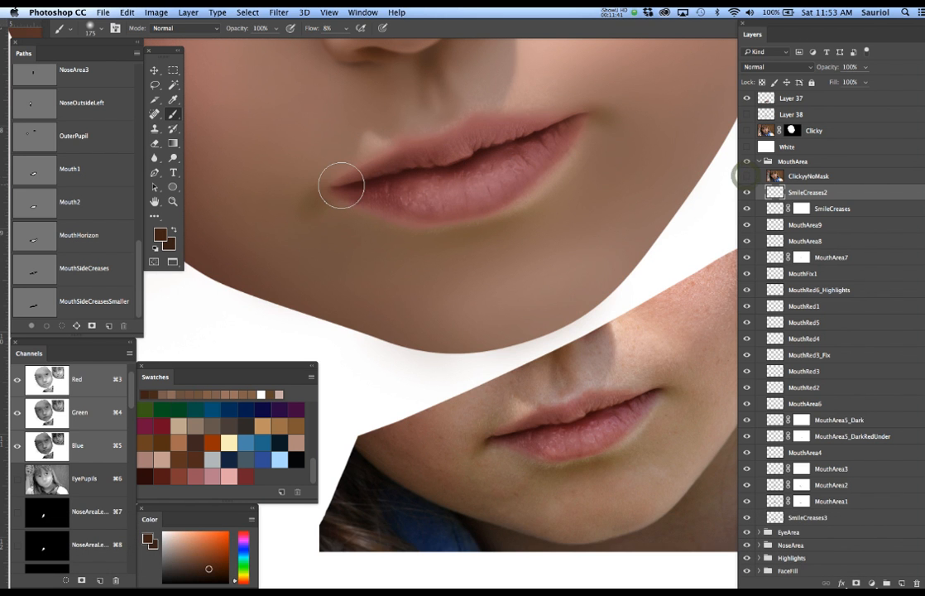
- Reduce the brush to 50 and paint the dark crease at the left mouth corner, using the ClickyyNoMask layer as a guide
key([)
key([)
key([)
key([)
key([)
key([)
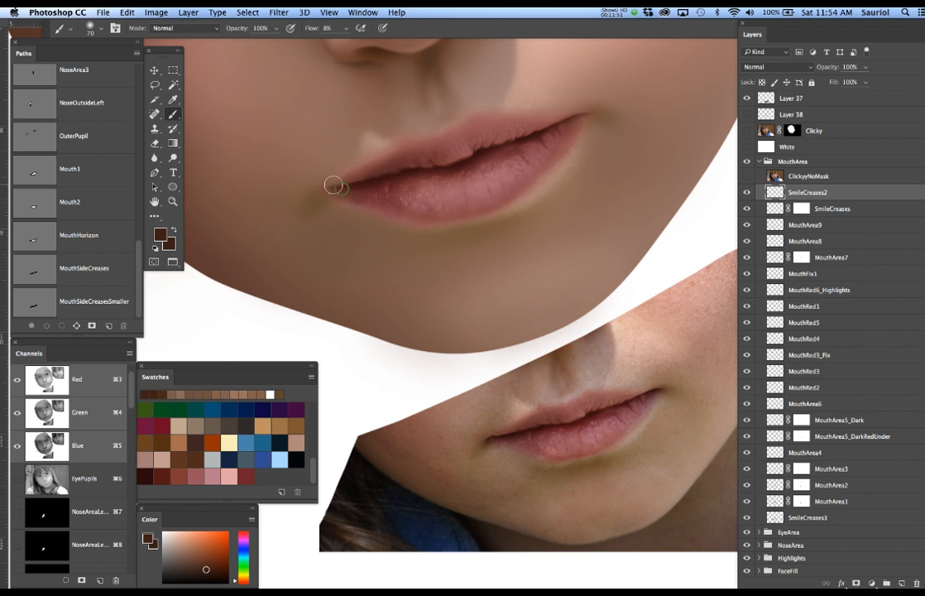
click(747, 176)
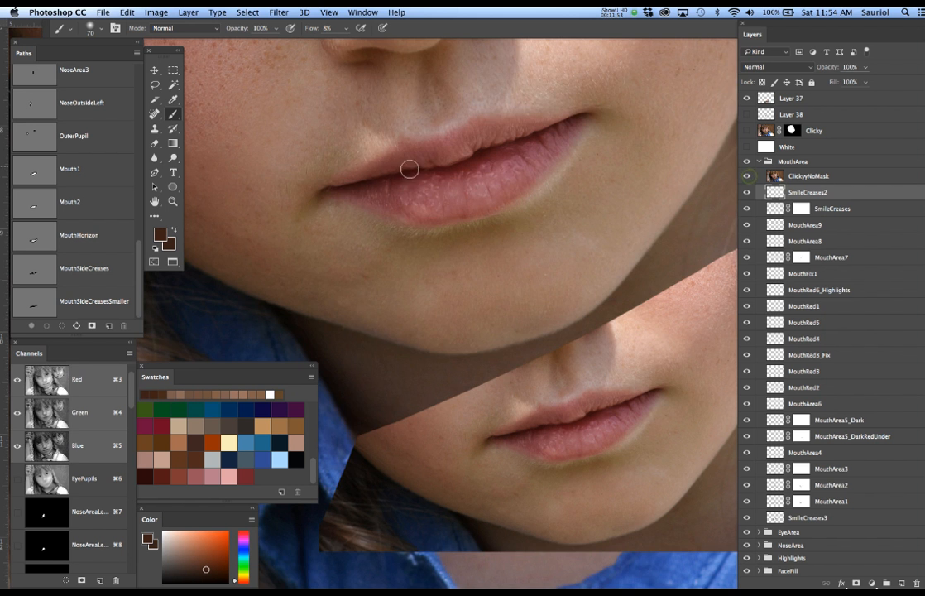
scroll(335, 185, up, 1)
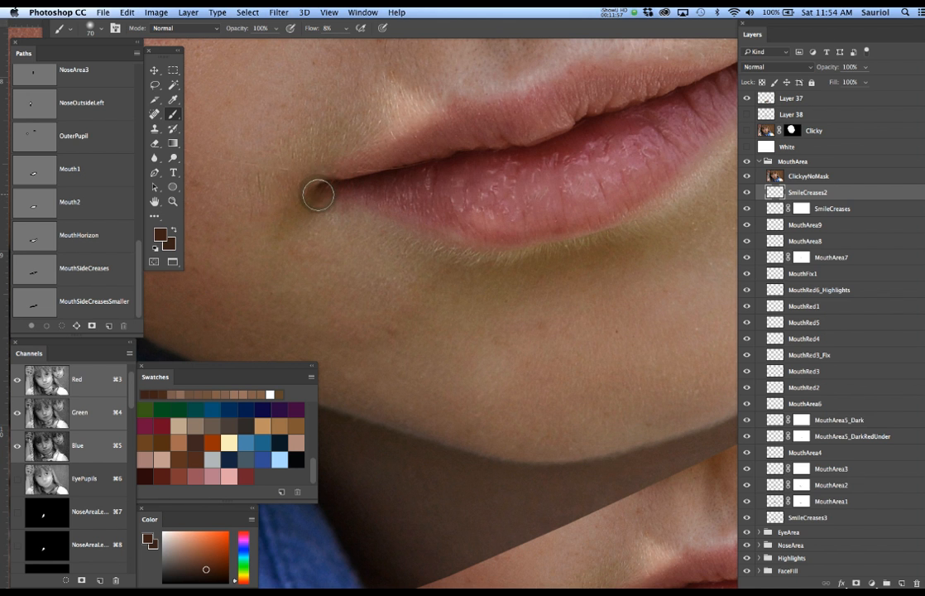
key(bracketleft)
key(bracketleft)
mouse_move(326, 187)
mouse_down()
mouse_move(292, 211)
mouse_move(304, 203)
mouse_up()
- Sample the reference's right mouth corner tone, paint the dark crease there, and hide the ClickyyNoMask layer
alt+super+click(466, 203)
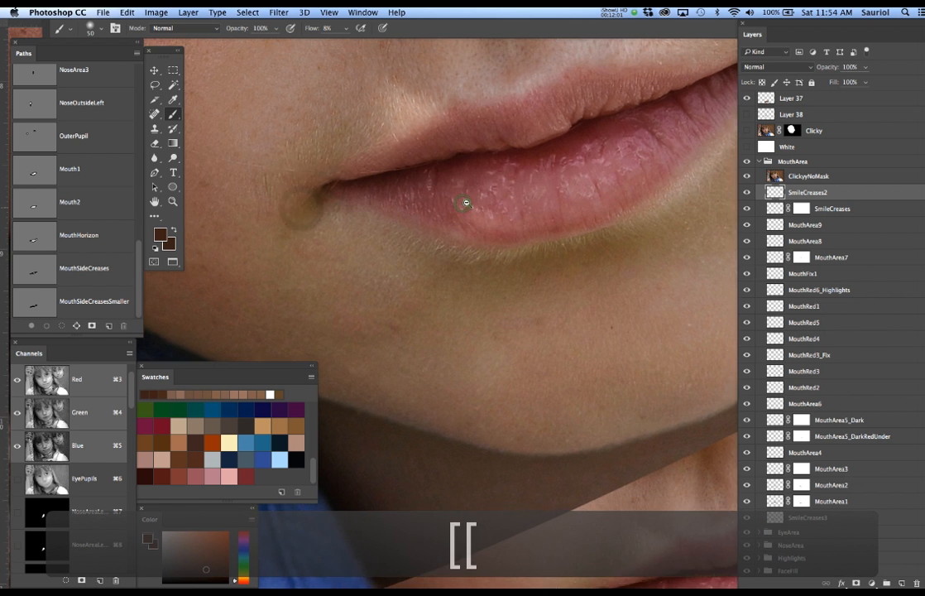
drag(568, 202, 502, 227)
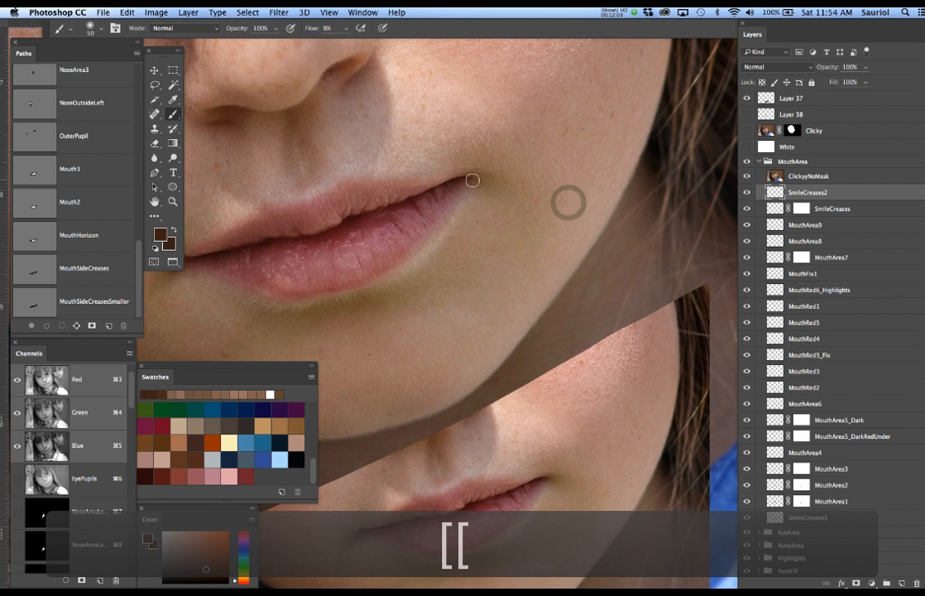
alt+click(468, 180)
mouse_move(448, 174)
mouse_down()
mouse_move(470, 177)
mouse_move(455, 176)
mouse_up()
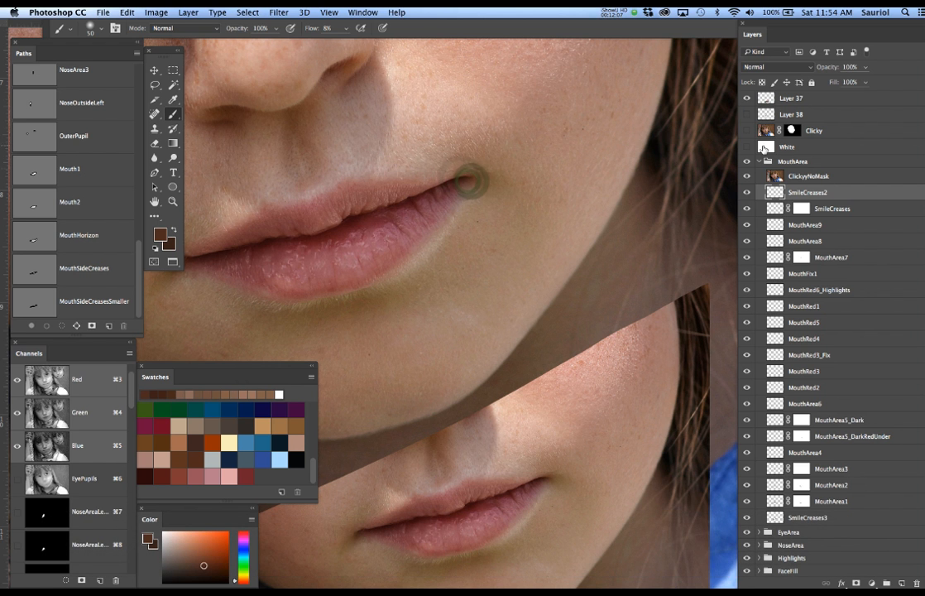
click(746, 175)
drag(457, 172, 472, 171)
alt+super+click(479, 188)
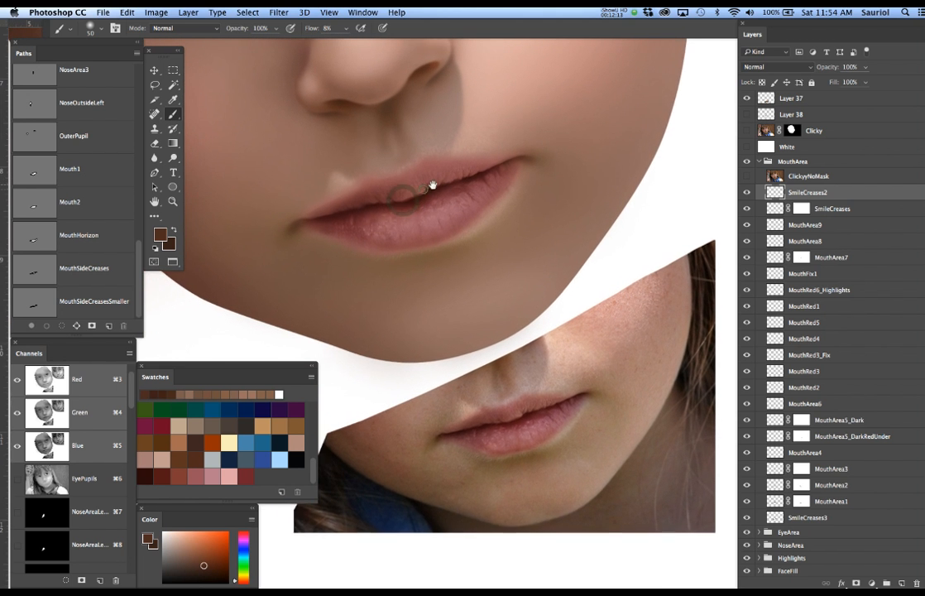
scroll(325, 227, up, 2)
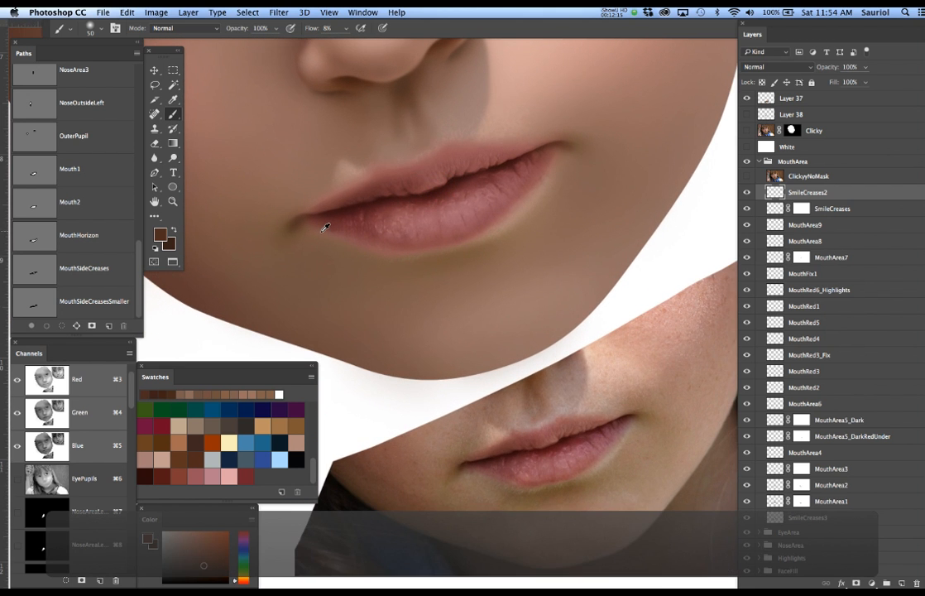
scroll(325, 228, up, 3)
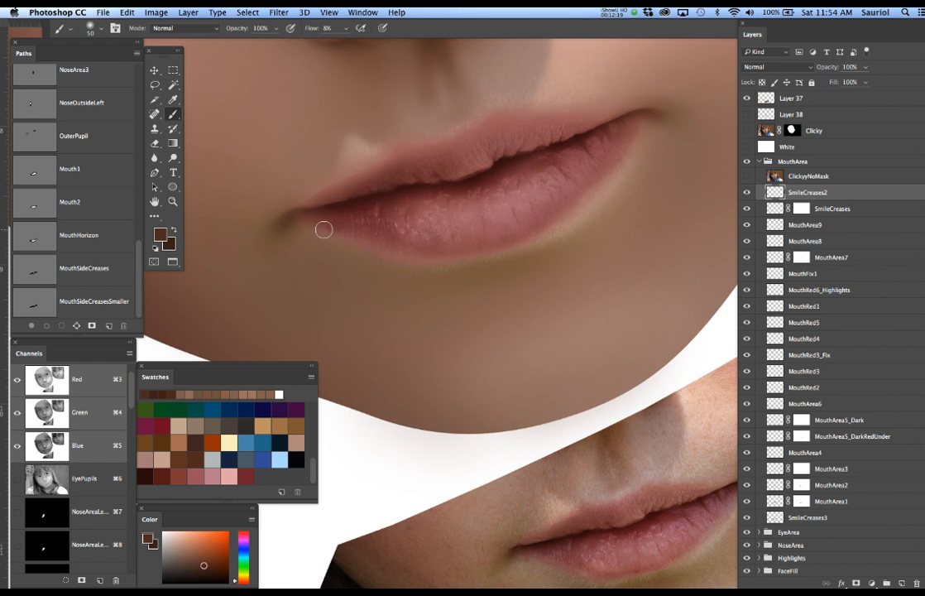
- Reveal the crease selection outline and nudge it down three pixels
key(super+h)
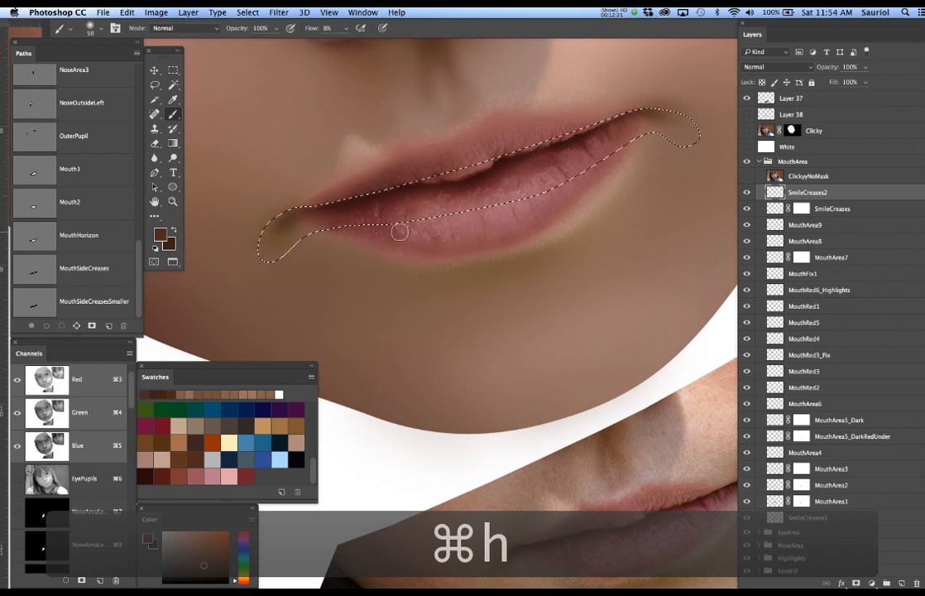
key(Down)
key(Down)
key(Down)
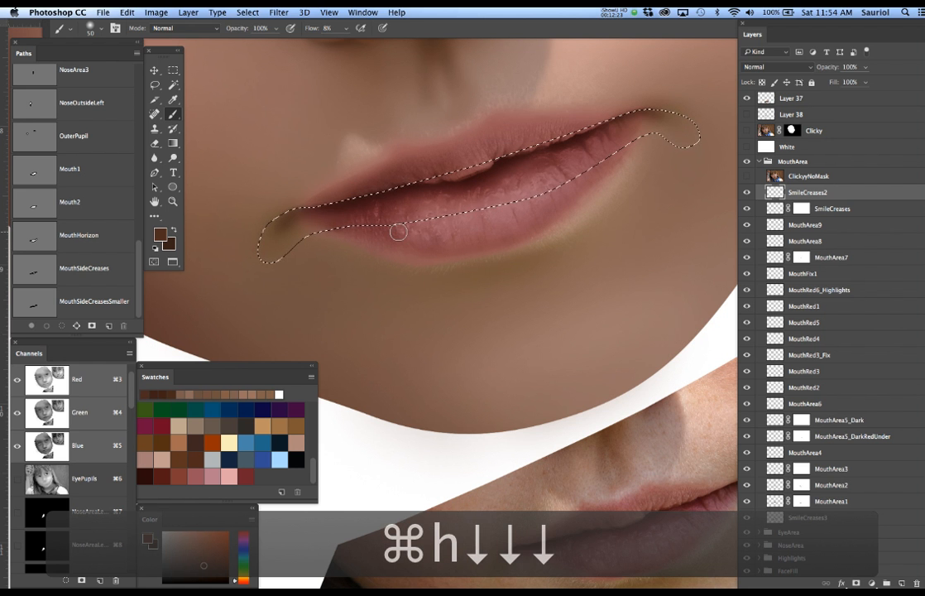
- Sample the left mouth corner, darken the foreground color to #2a170e, and hide the selection outline
alt+click(289, 216)
click(160, 235)
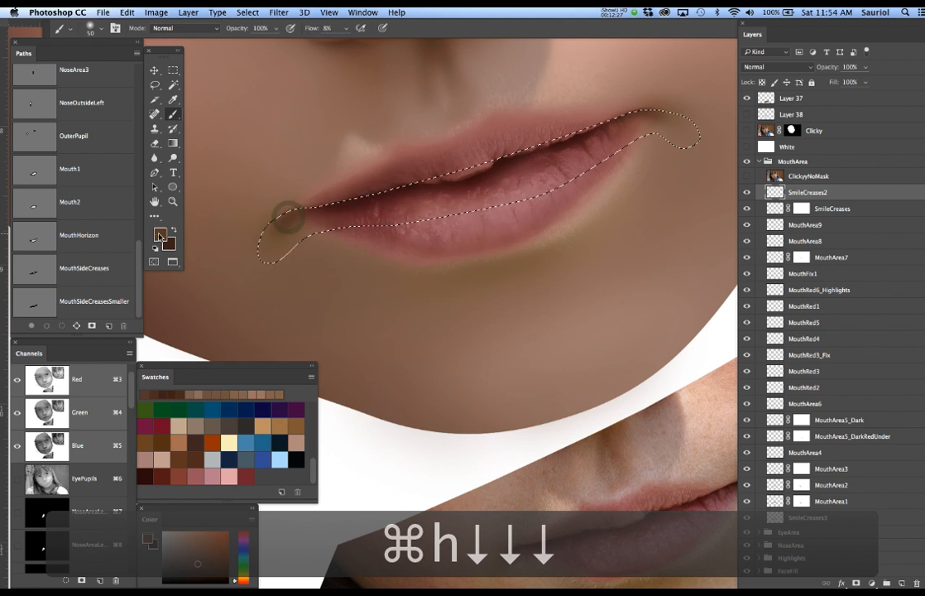
click(361, 312)
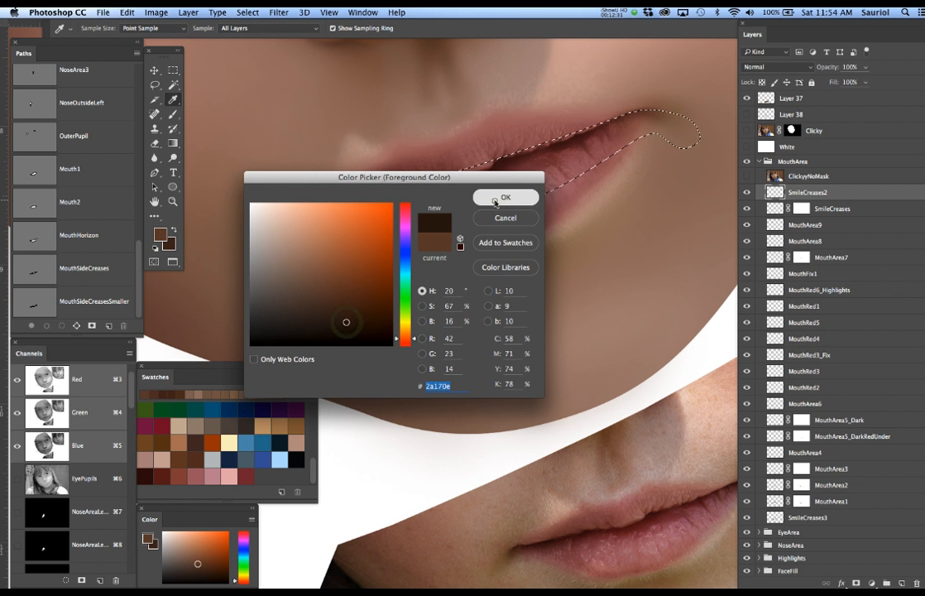
click(506, 197)
key(super+h)
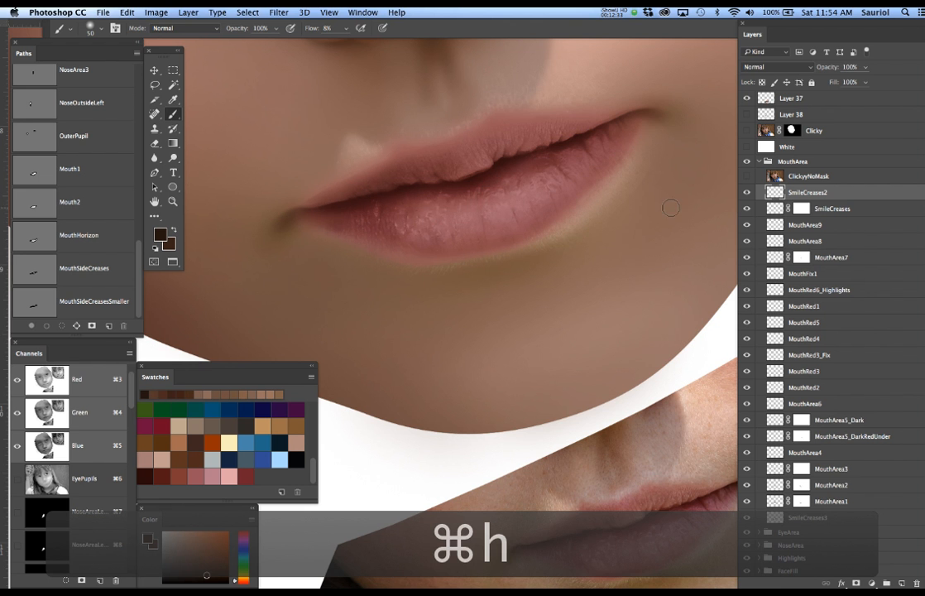
- Show the ClickyyNoMask layer, reduce the brush to 30, and paint the darkest accents at both mouth corners
click(746, 176)
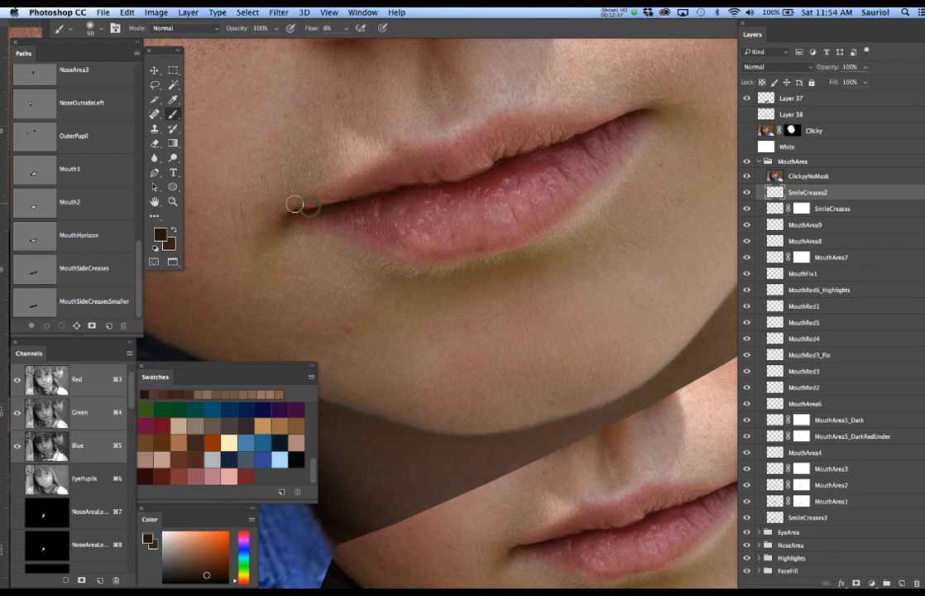
key(bracketleft)
key(bracketleft)
key(bracketleft)
key(bracketleft)
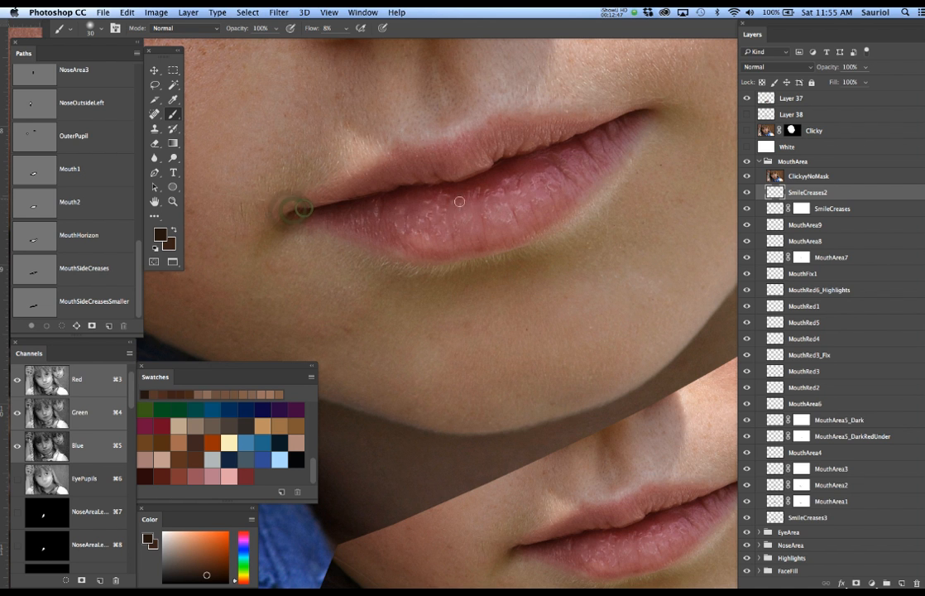
drag(639, 109, 644, 110)
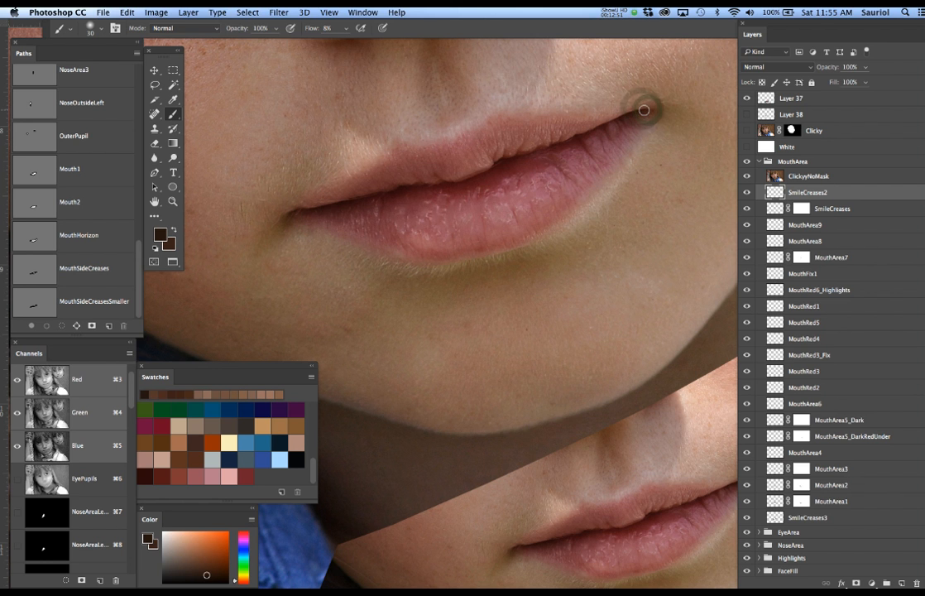
- Compare the painted mouth corners with the reference by toggling ClickyyNoMask and SmileCreases2, leaving only ClickyyNoMask hidden
key(super+h)
key(super+h)
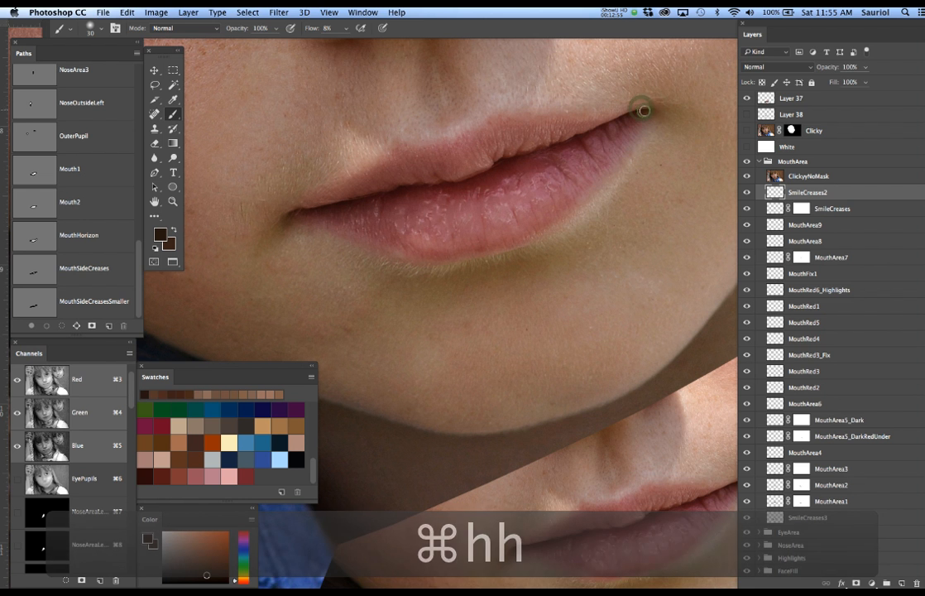
click(745, 176)
click(745, 176)
click(744, 177)
click(746, 176)
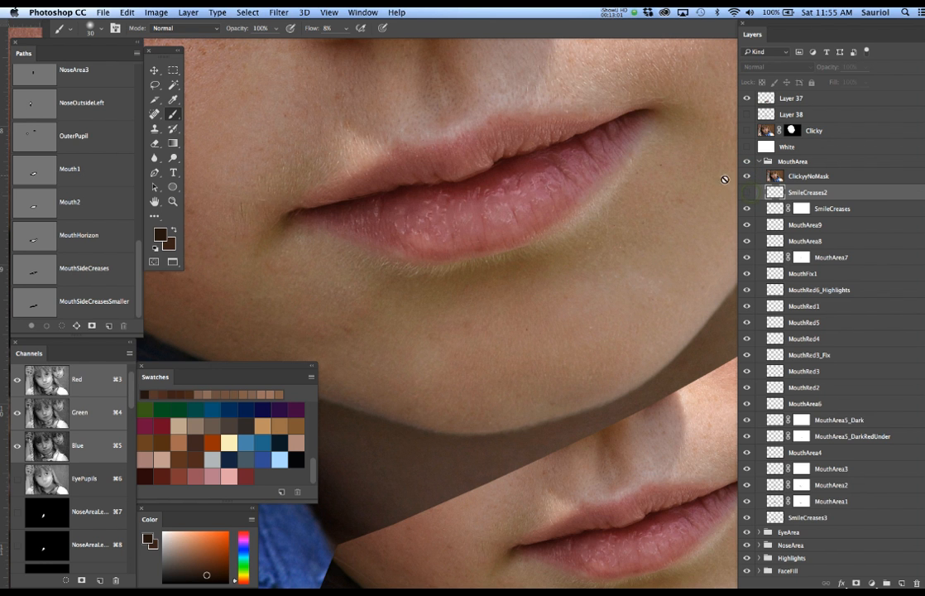
click(747, 194)
click(747, 178)
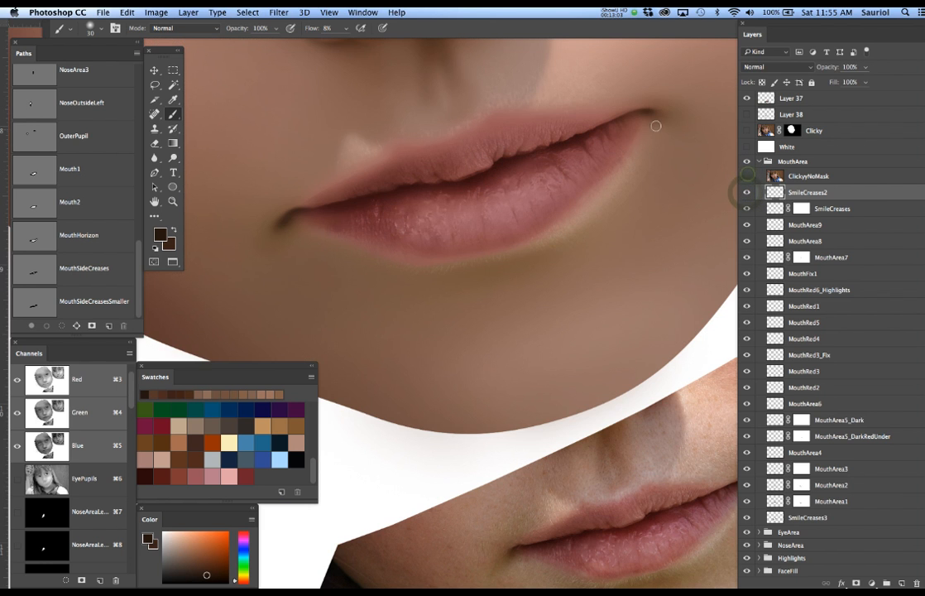
- Touch up the dark crease at the right mouth corner and check it against the ClickyyNoMask photo, leaving that layer hidden
mouse_move(637, 111)
mouse_down()
mouse_move(572, 121)
mouse_move(480, 166)
mouse_up()
click(747, 177)
click(747, 177)
click(748, 177)
click(748, 176)
click(748, 176)
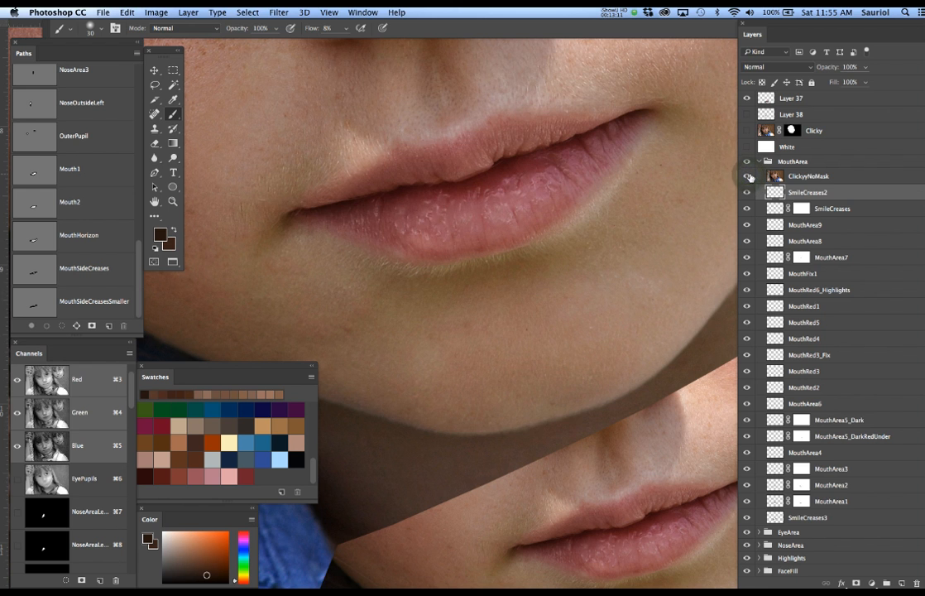
click(748, 177)
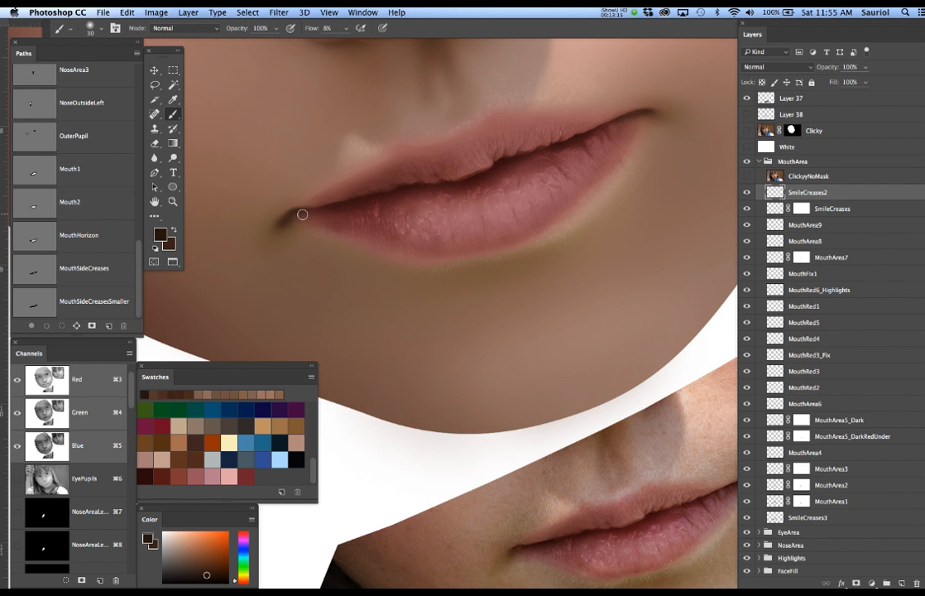
- Enlarge the brush to 40, darken the left mouth corner, and compare it with the ClickyyNoMask photo
key(bracketright)
key(bracketright)
drag(305, 214, 300, 207)
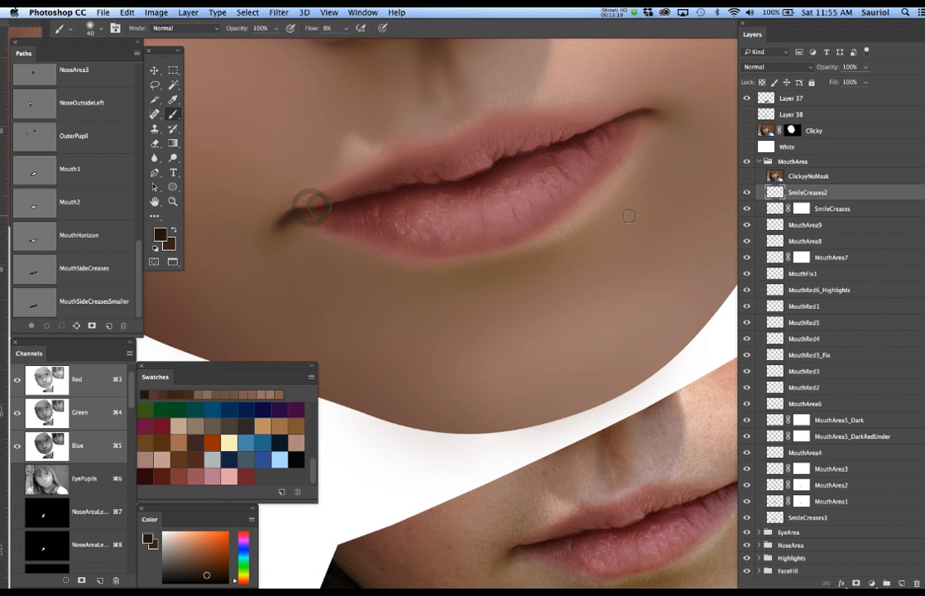
click(747, 176)
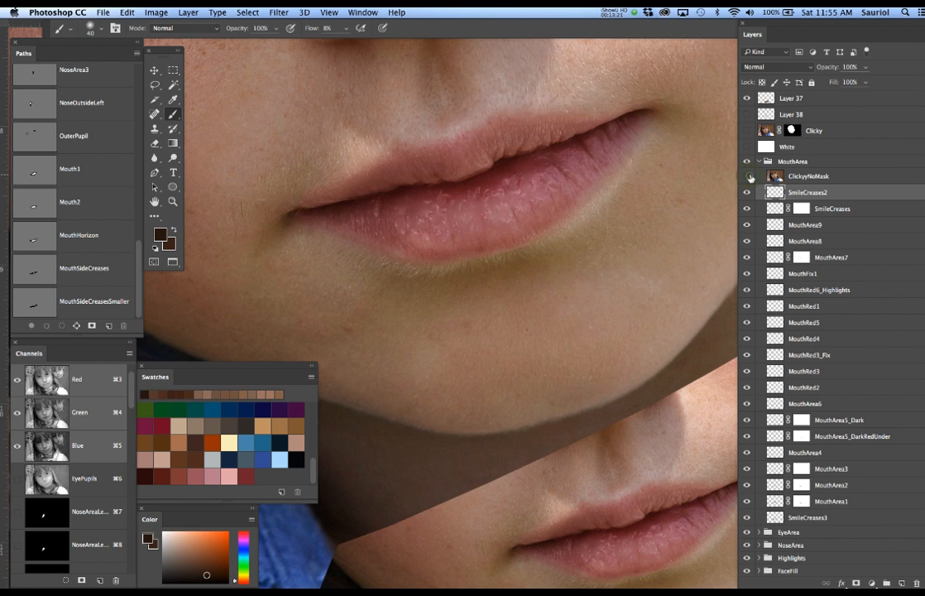
click(748, 177)
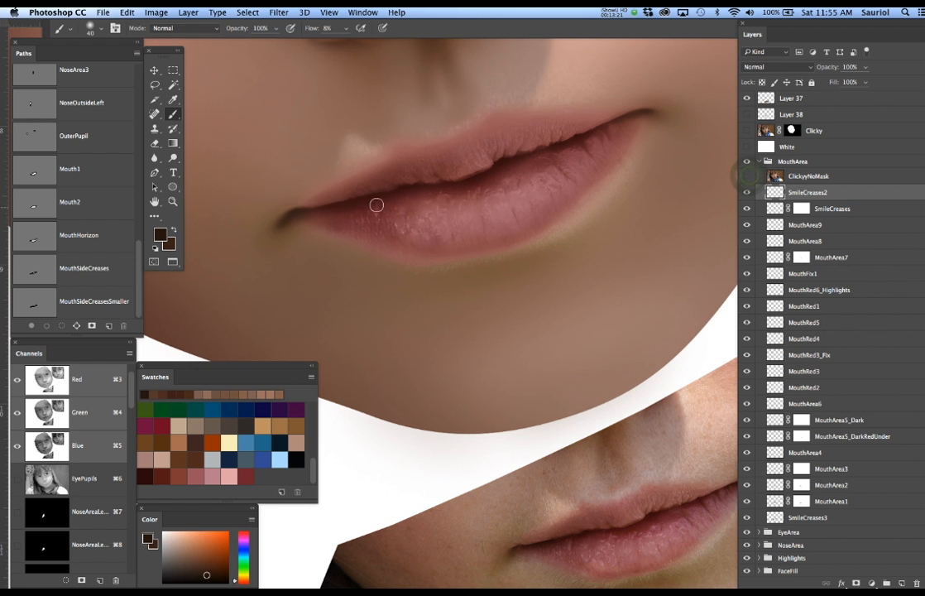
- Sample the dark red near the left lip corner, darken it, paint the corner with it, and deselect the crease selection
alt+click(331, 202)
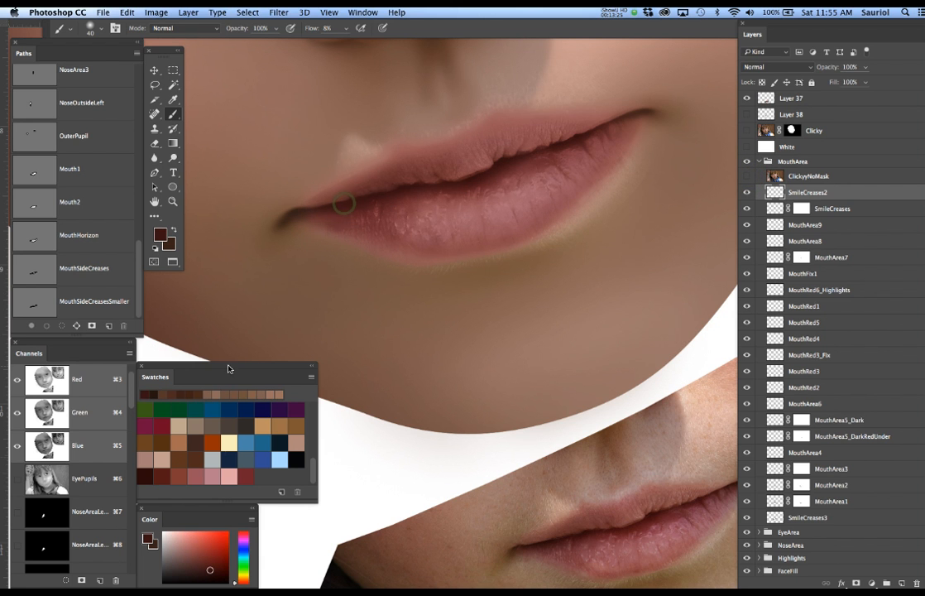
click(156, 238)
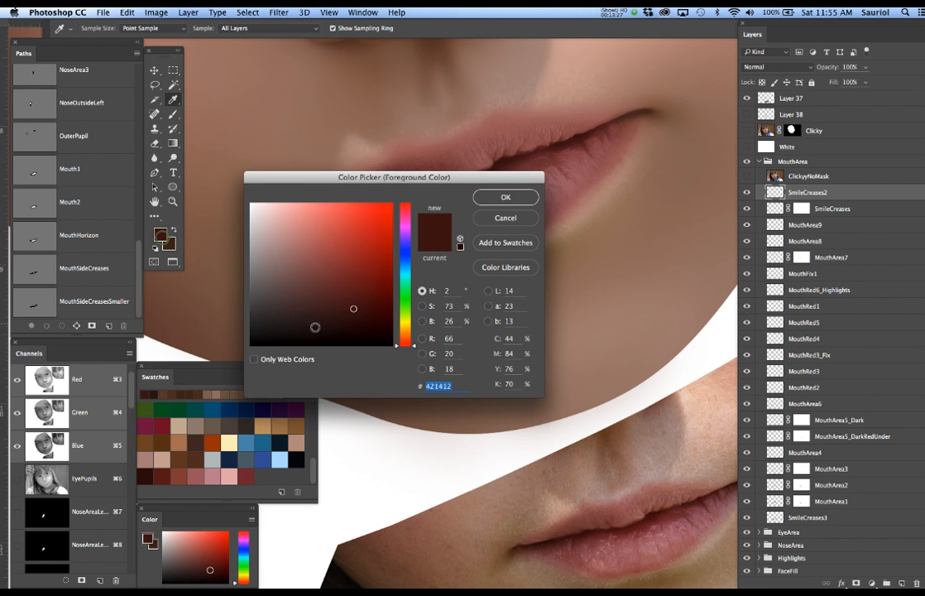
click(481, 198)
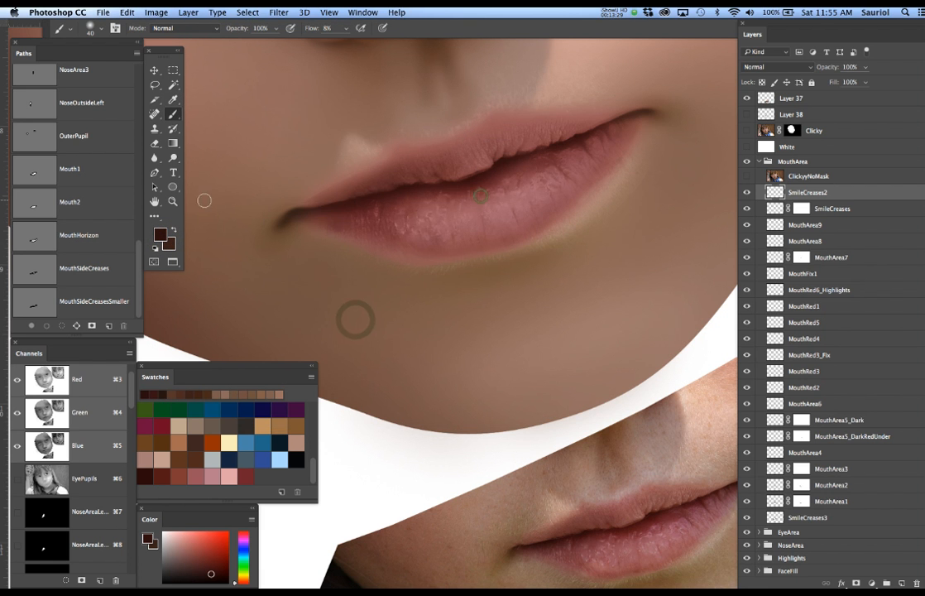
drag(309, 206, 286, 201)
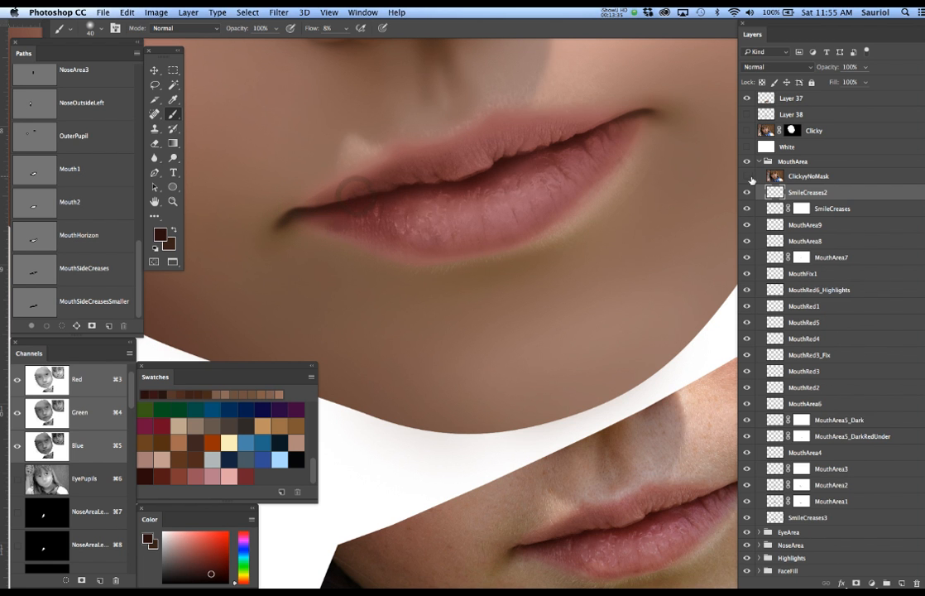
key(super+d)
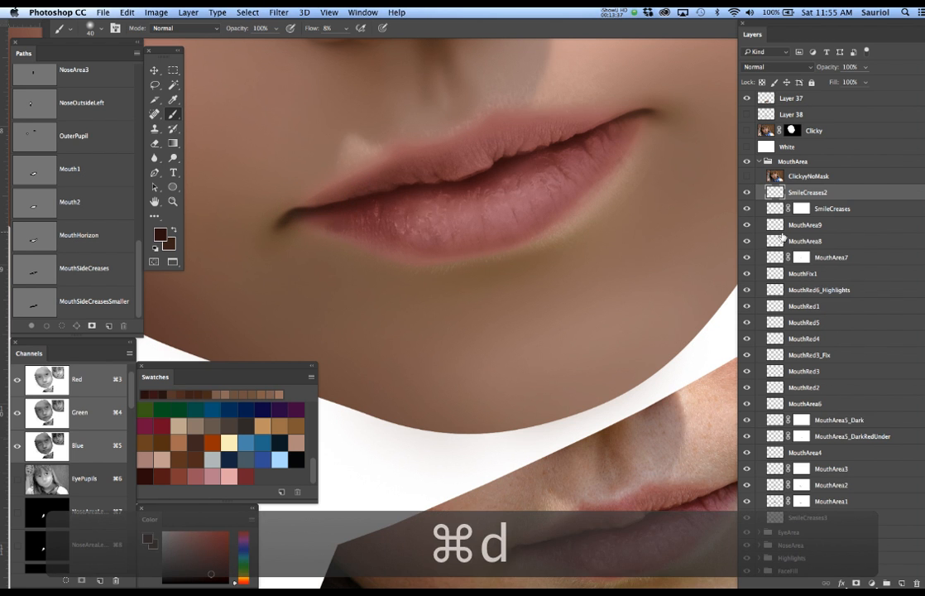
- Add a layer mask to SmileCreases2 and compare the painted mouth with the ClickyyNoMask photo, leaving the photo hidden
click(858, 583)
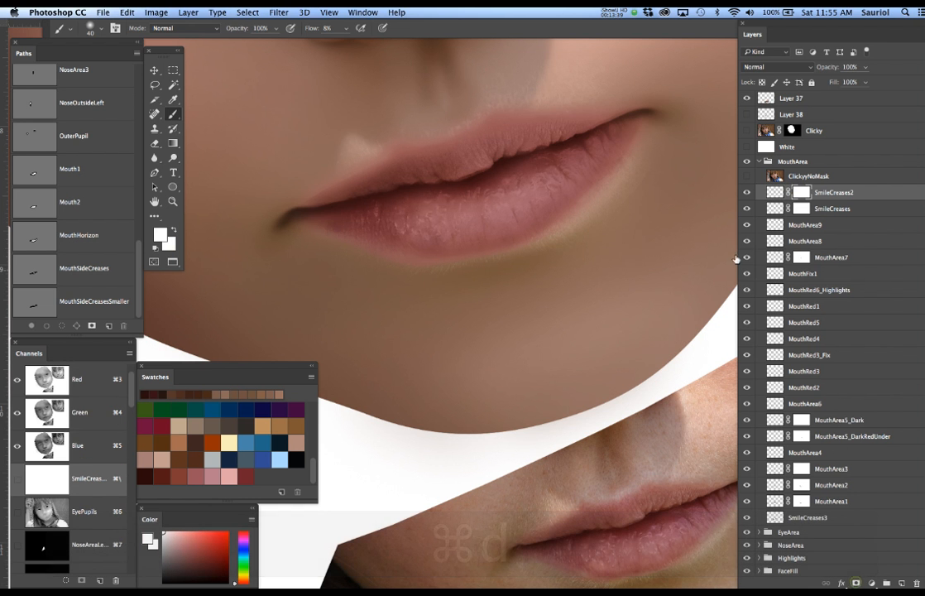
click(746, 176)
click(747, 176)
click(746, 177)
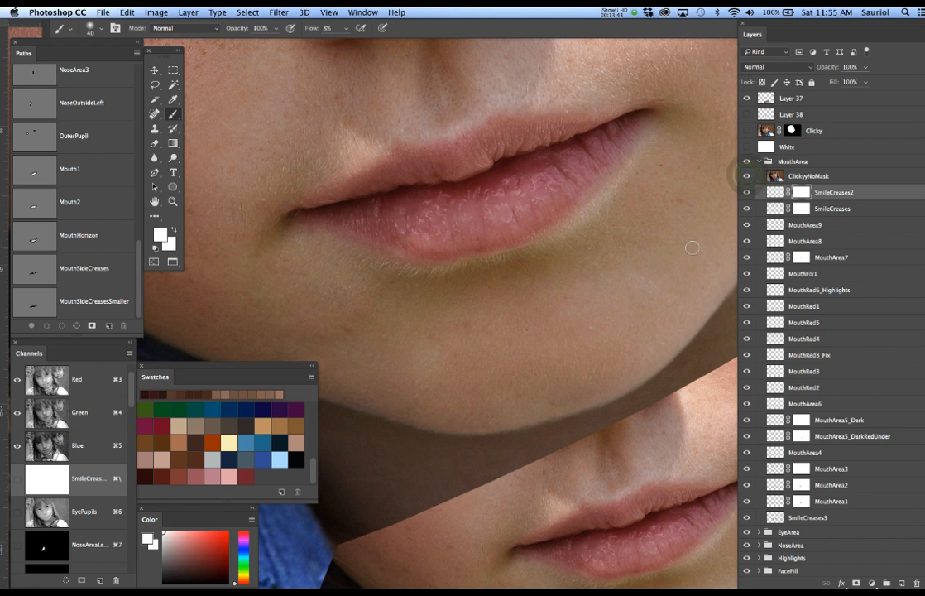
click(747, 176)
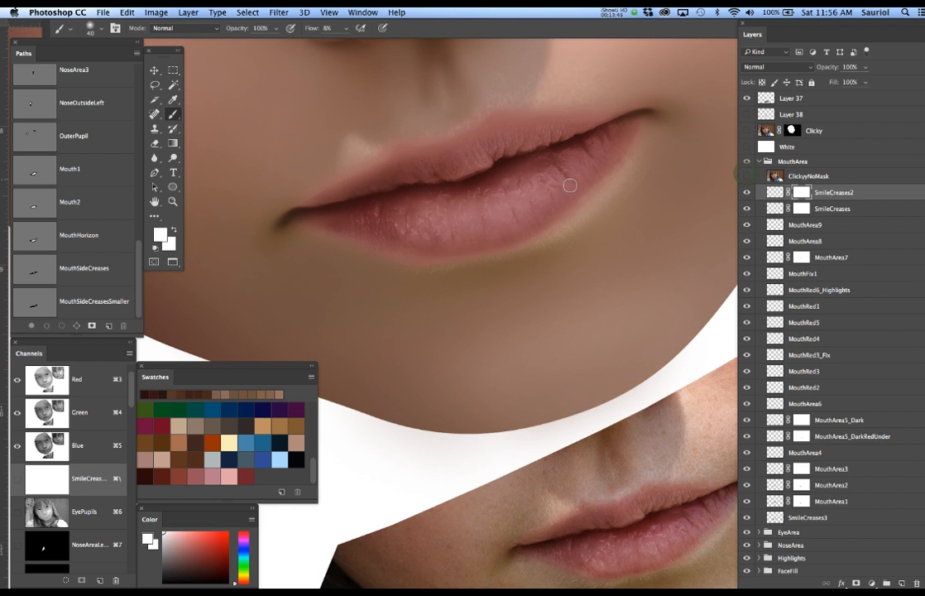
- Set the foreground to black (#000000) and soften the left mouth corner crease on the SmileCreases2 mask, enlarging the brush to 60
drag(559, 182, 555, 141)
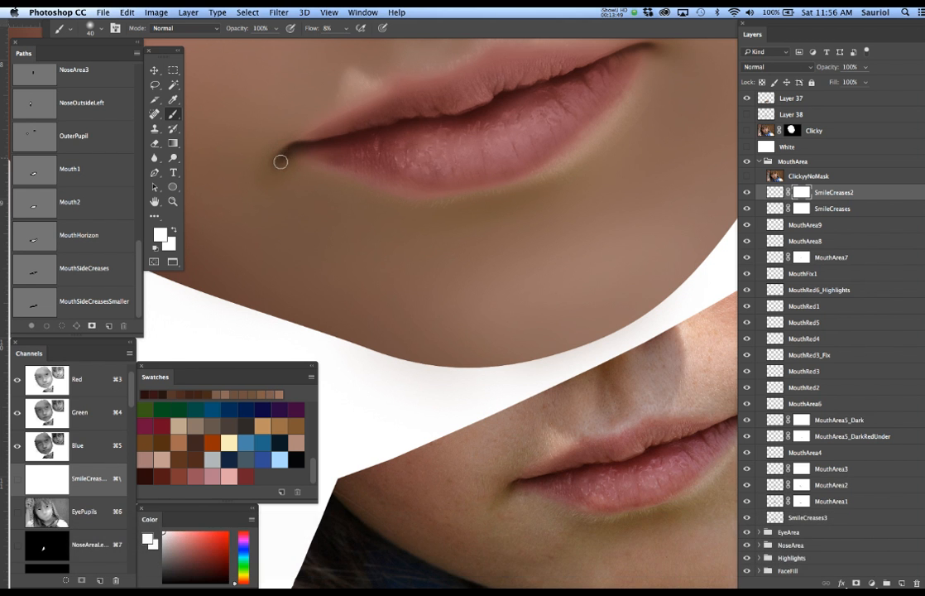
click(161, 235)
click(392, 344)
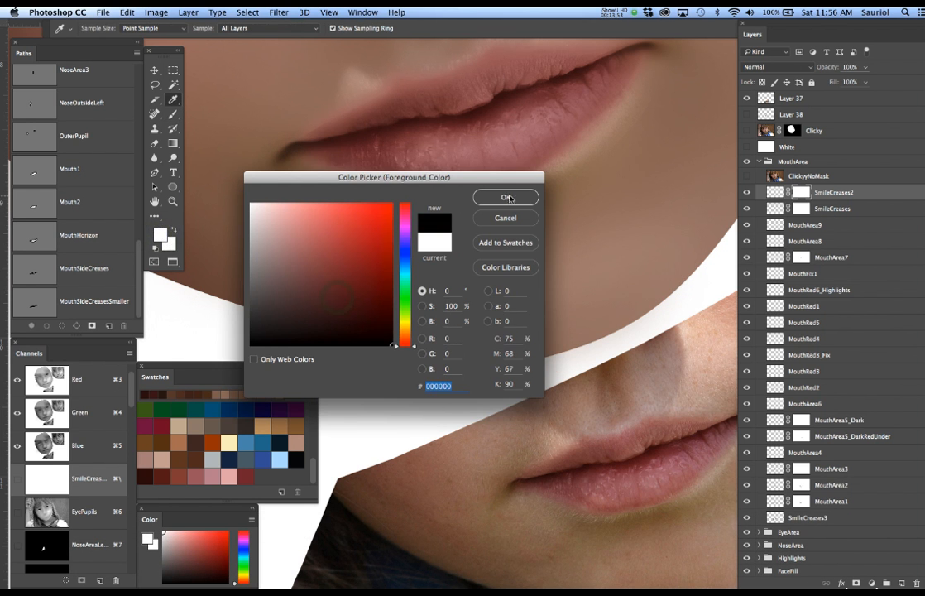
click(506, 197)
click(290, 155)
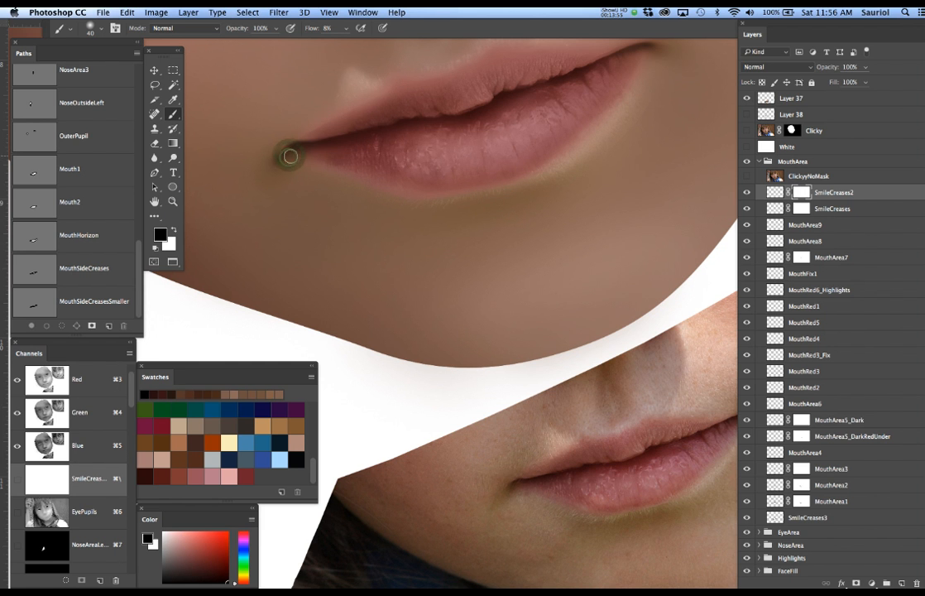
key(bracketright)
key(bracketright)
key(bracketright)
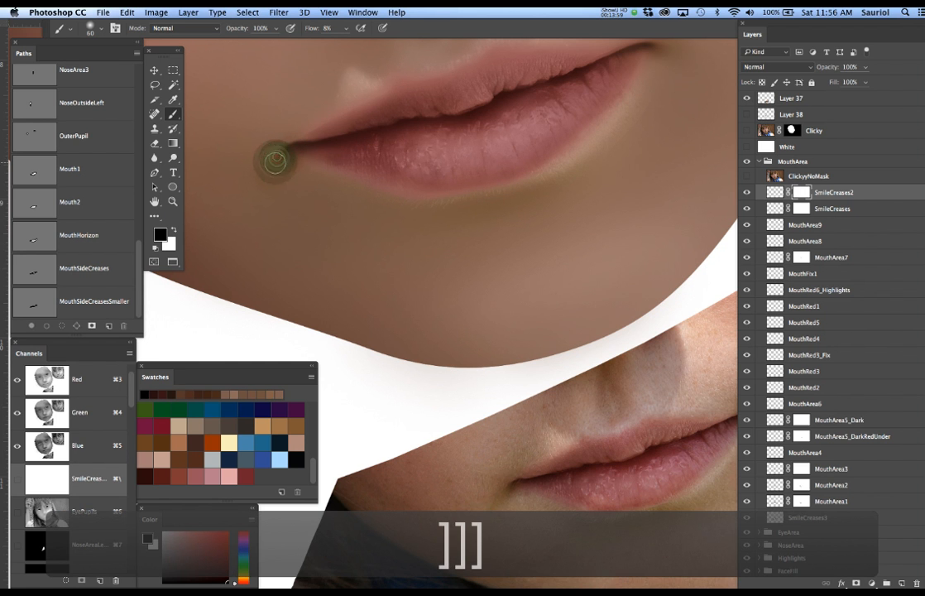
click(295, 160)
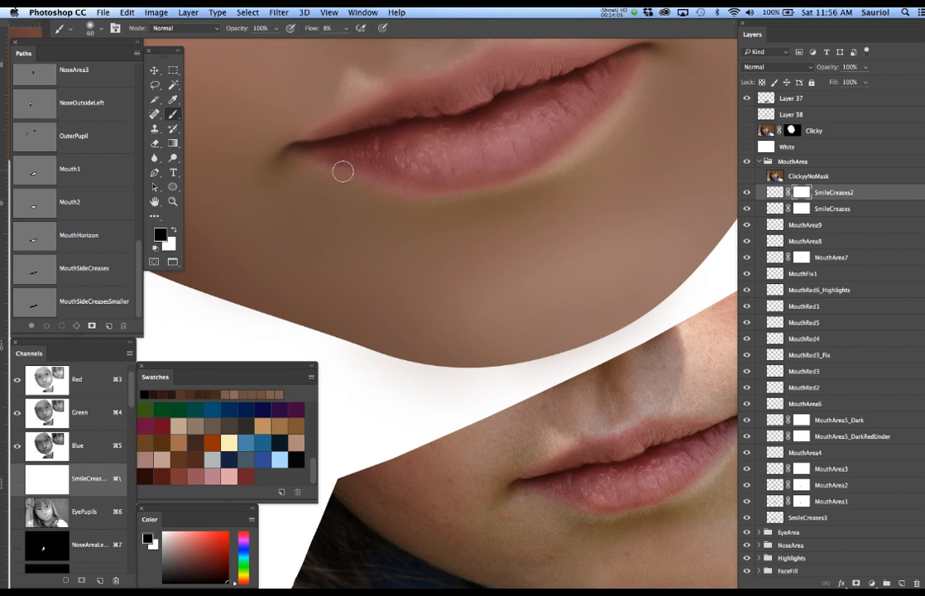
- Soften the right mouth corner crease on the SmileCreases2 mask and review the whole lower face beside the reference
drag(645, 160, 593, 201)
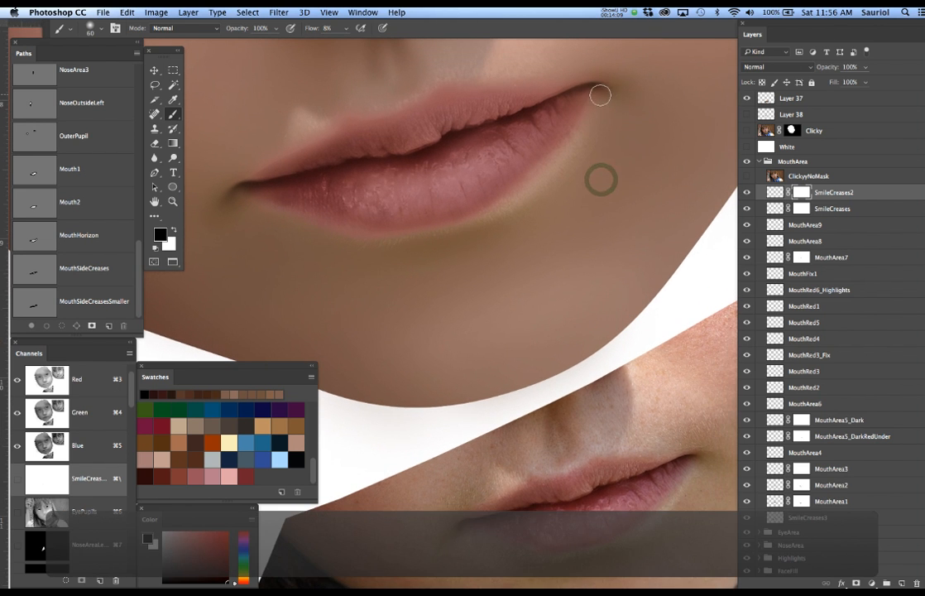
click(597, 95)
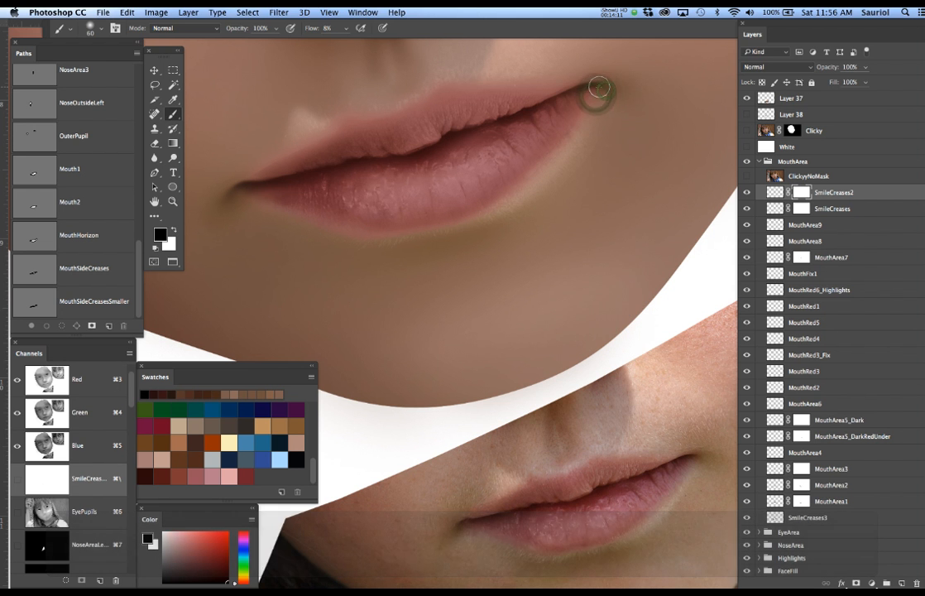
alt+click(478, 176)
alt+click(478, 175)
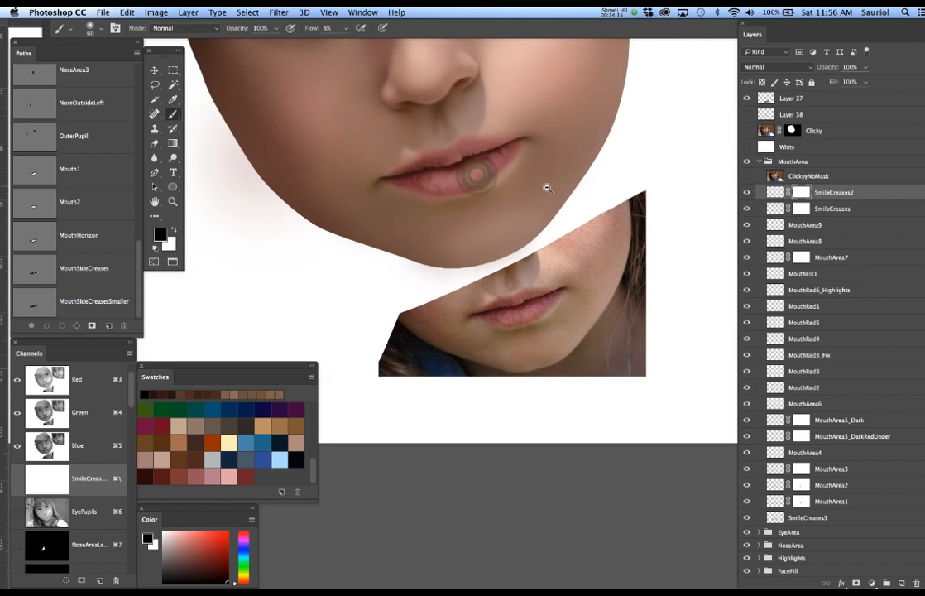
drag(521, 205, 530, 199)
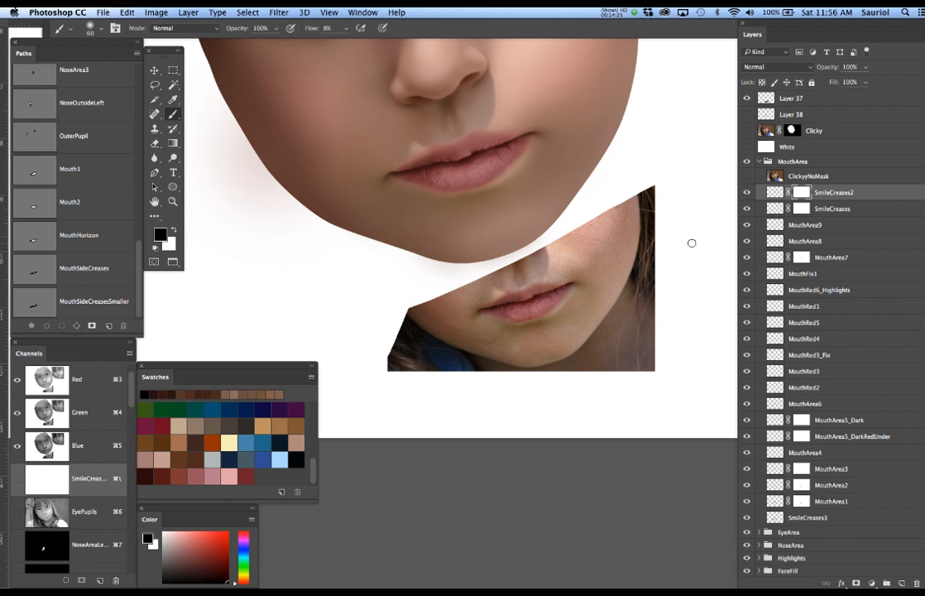
- Add a new layer directly above MouthArea9 and name it SmileCreases4
click(857, 210)
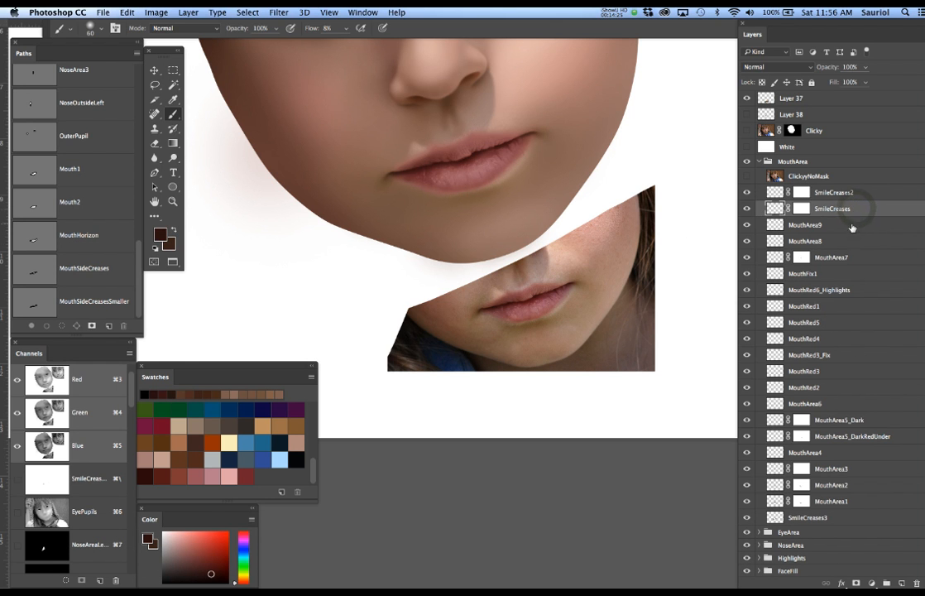
click(853, 224)
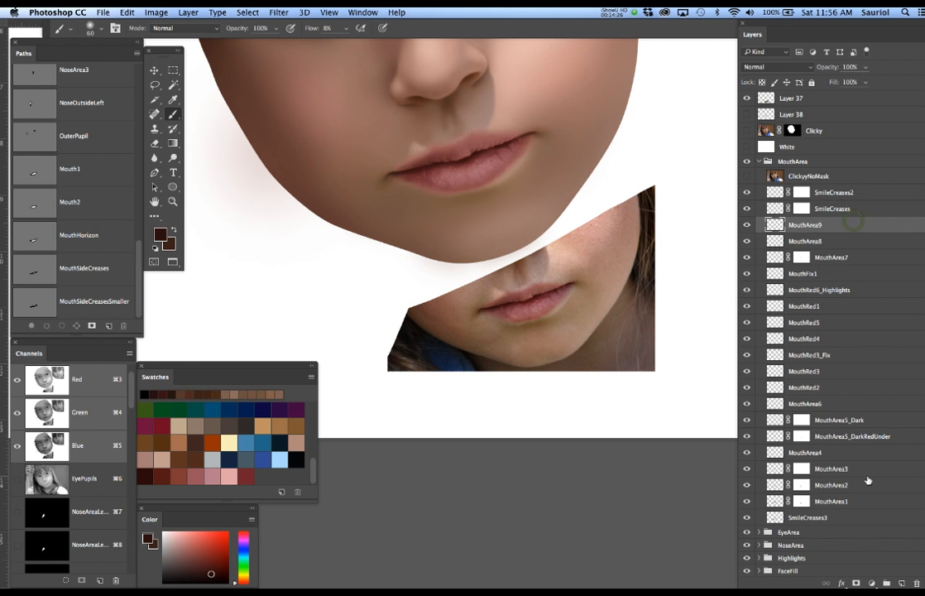
click(901, 582)
click(831, 209)
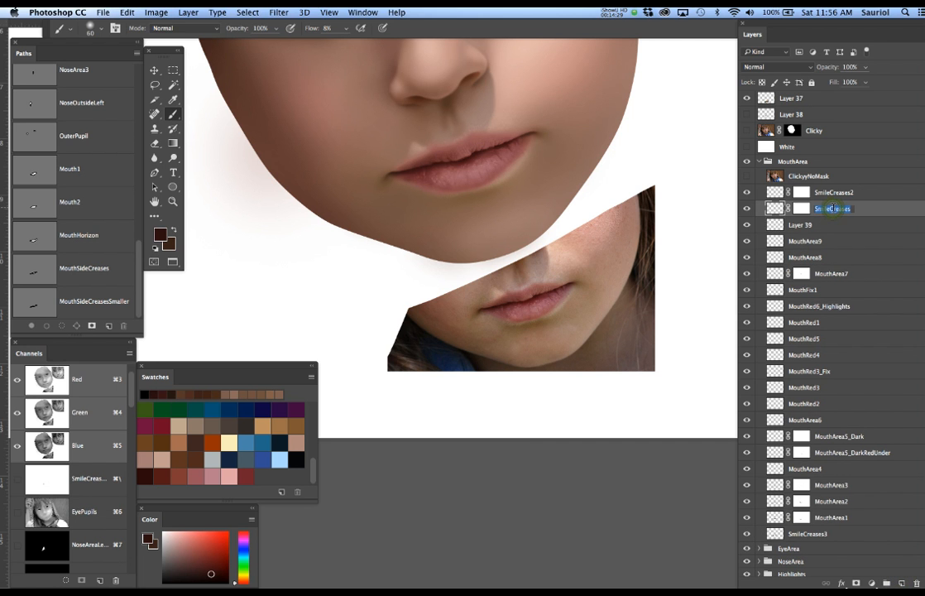
key(super+c)
click(800, 225)
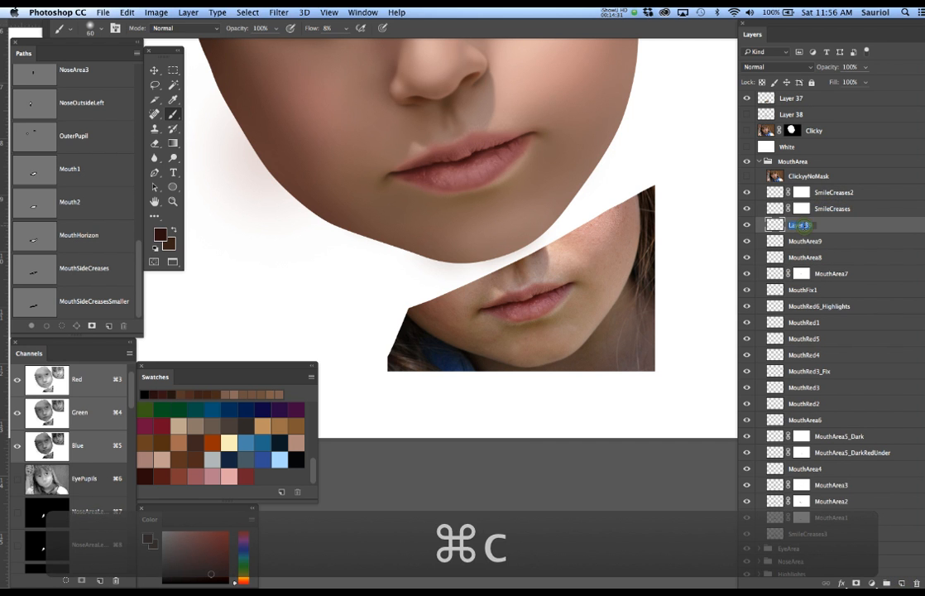
key(super+v)
text(4)
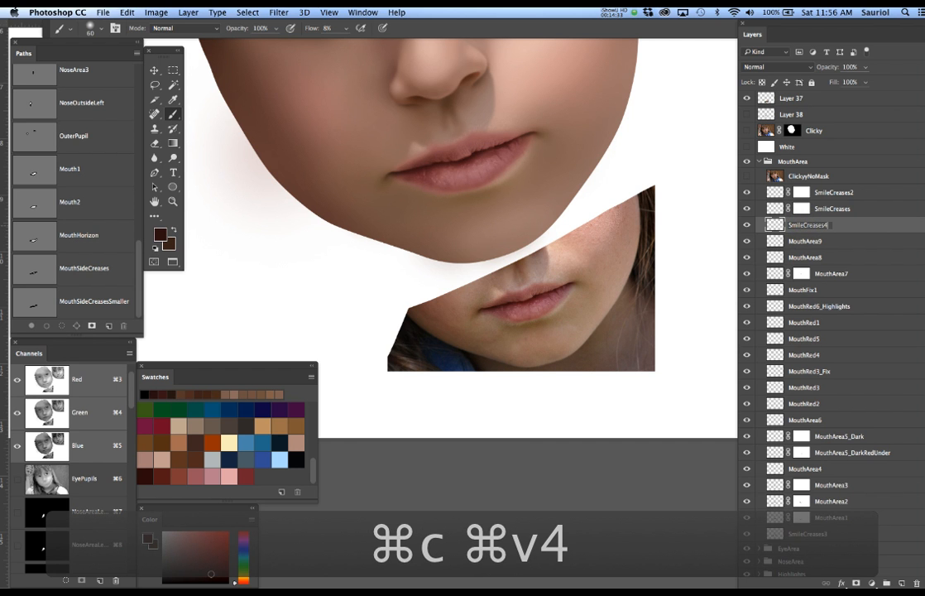
click(793, 227)
- Sample the olive-brown tone at the left mouth corner from the ClickyyNoMask photo and shade that corner on SmileCreases4 with brush size 90
scroll(407, 205, up, 3)
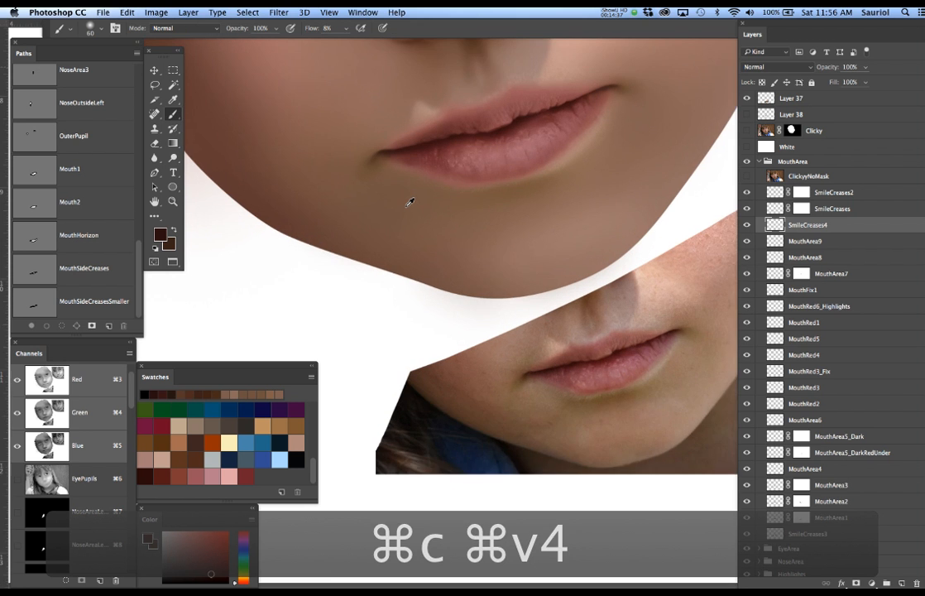
scroll(408, 202, up, 2)
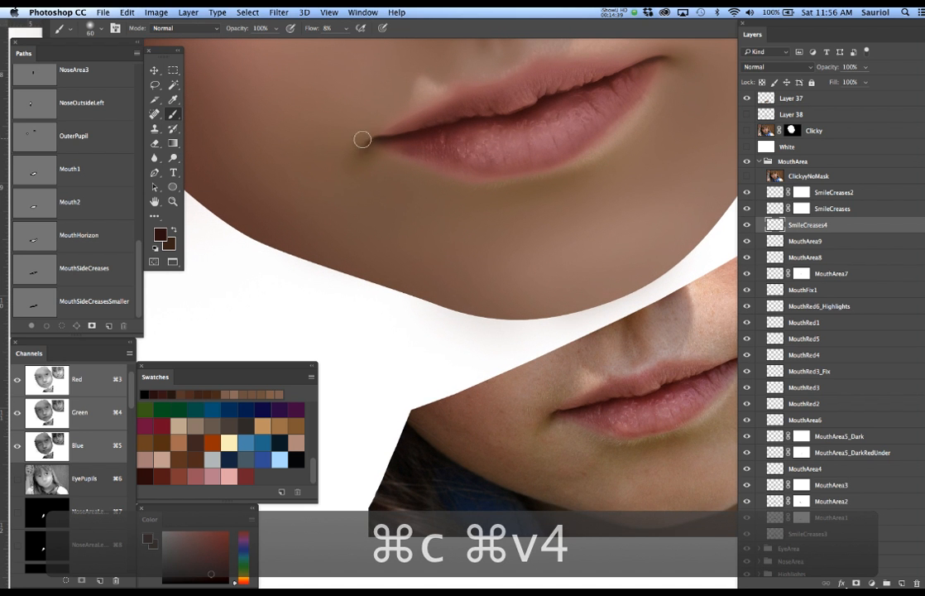
click(747, 177)
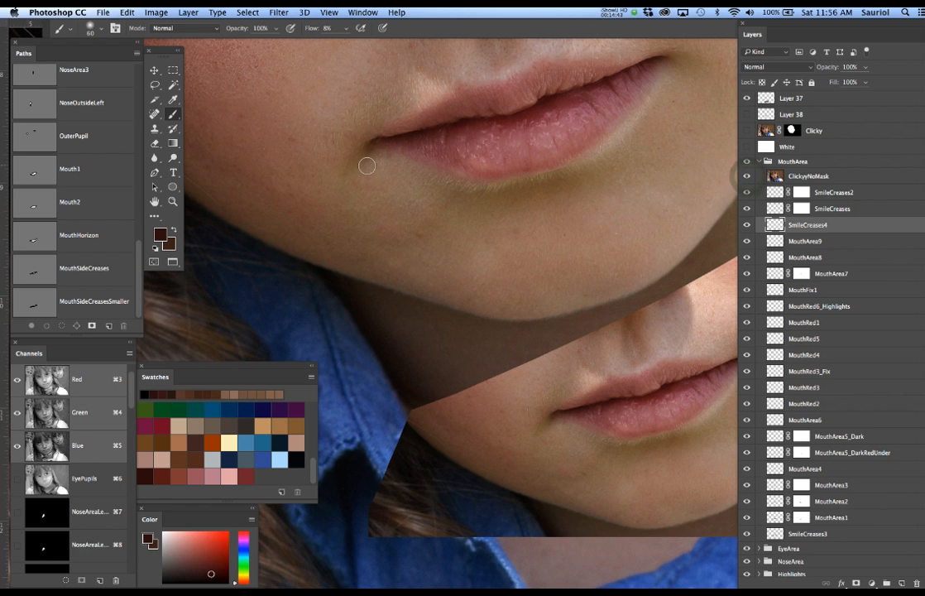
key(bracketright)
key(bracketright)
key(bracketright)
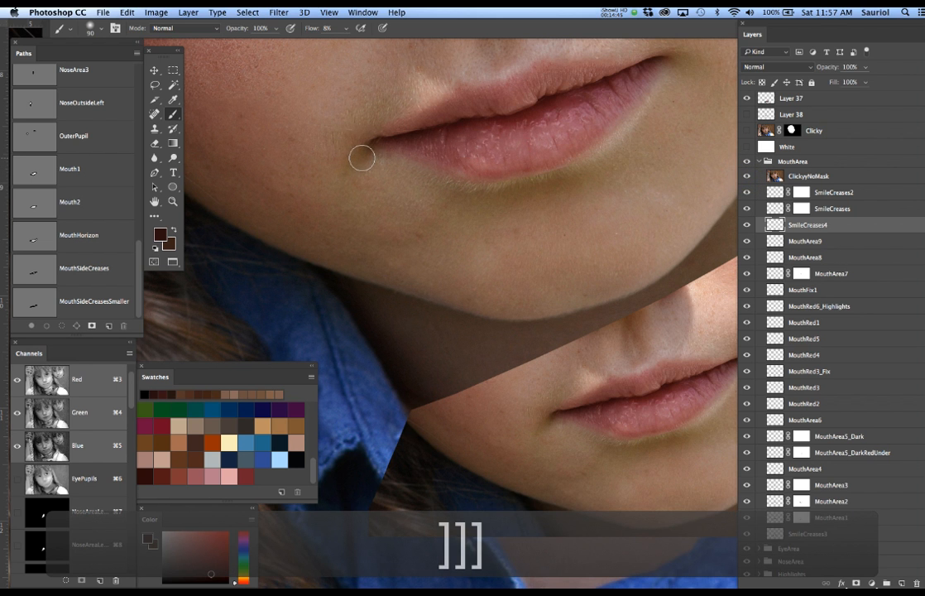
alt+click(369, 148)
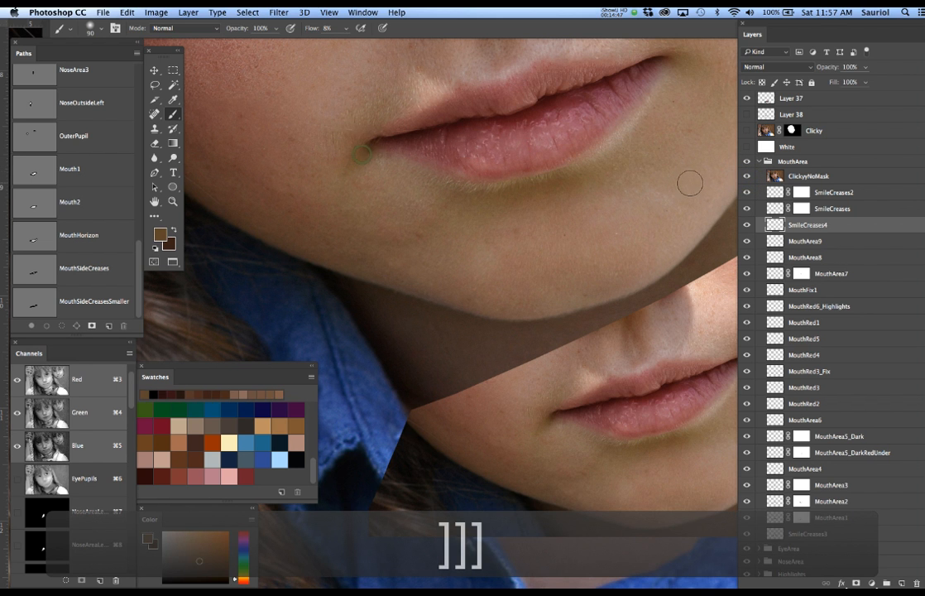
click(747, 176)
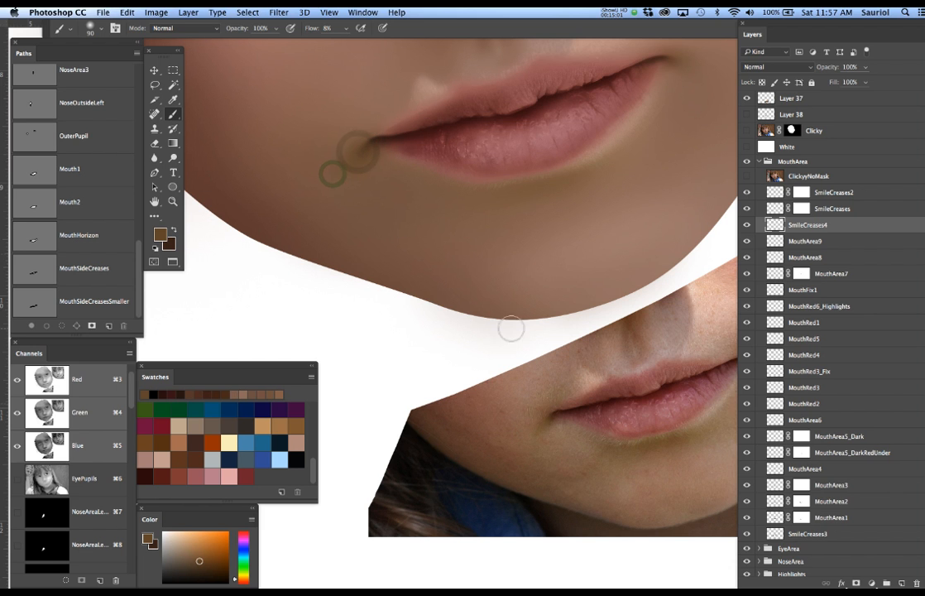
- Sample the skin tone beside the left mouth corner in the reference photo and blend the skin below that corner on SmileCreases4
alt+click(563, 422)
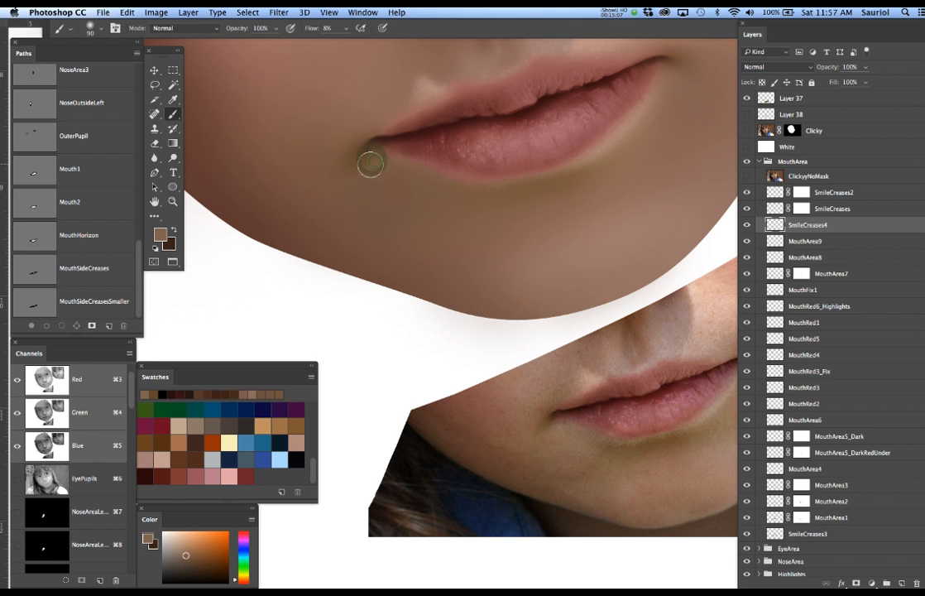
mouse_move(387, 170)
mouse_down()
mouse_move(483, 207)
mouse_move(462, 217)
mouse_up()
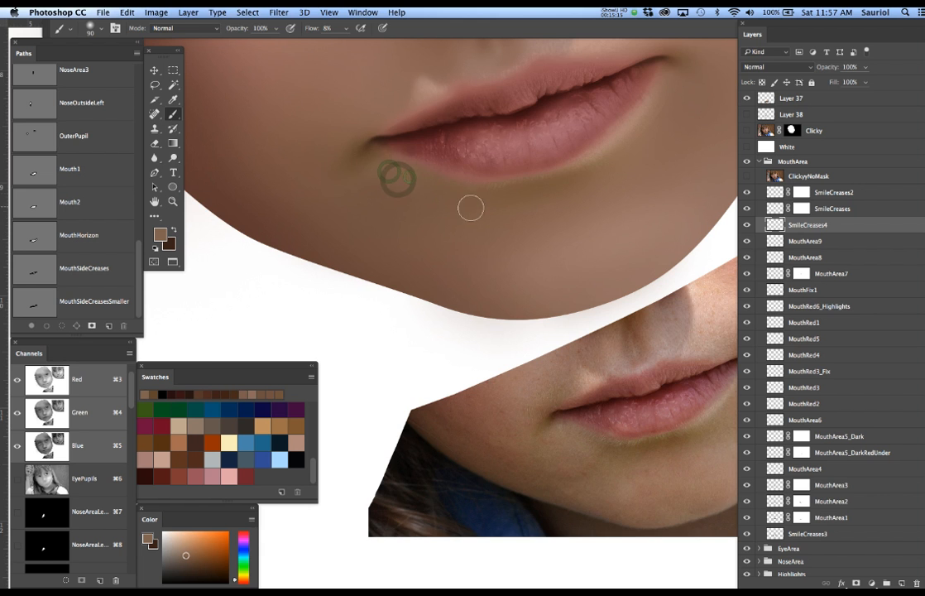
scroll(479, 208, down, 3)
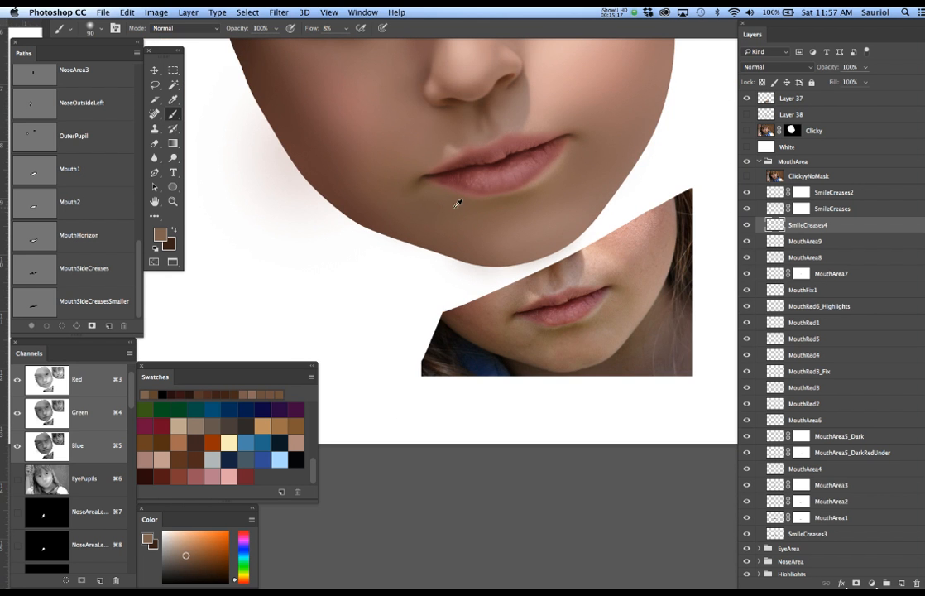
scroll(437, 199, up, 3)
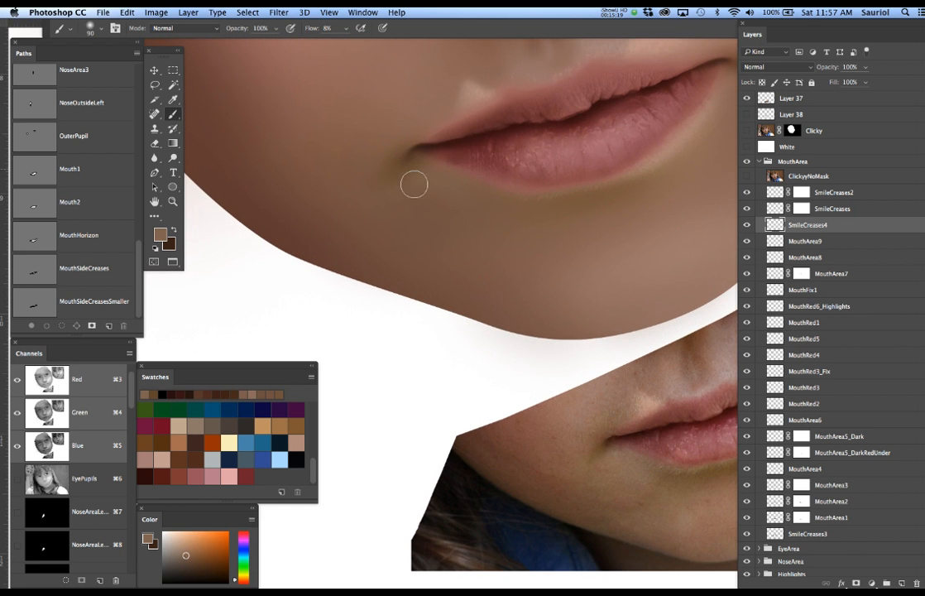
- Sample a lighter cheek tone from the reference photo and soften the skin around the left mouth corner, enlarging the brush to 150
alt+click(589, 428)
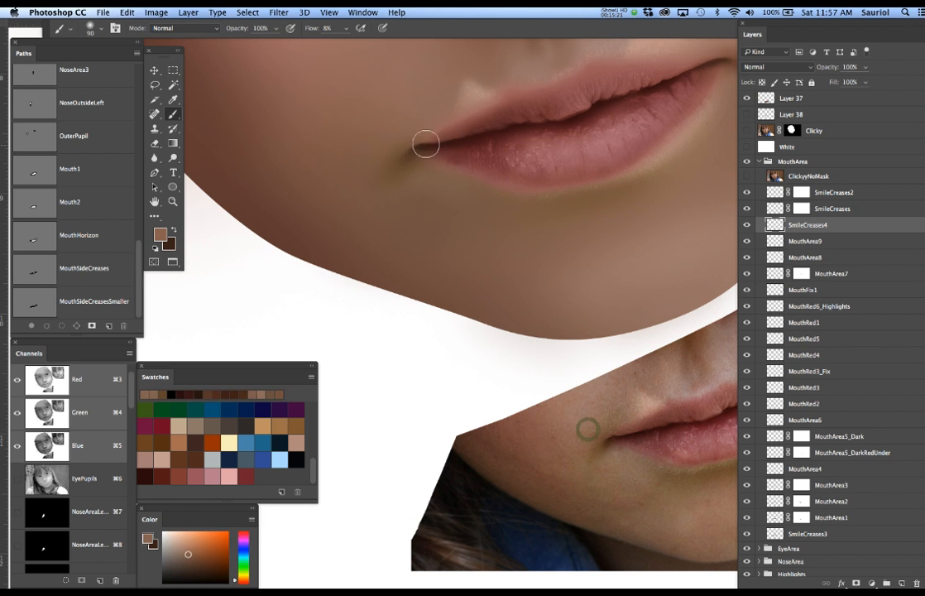
mouse_move(406, 134)
mouse_down()
mouse_move(392, 153)
mouse_move(376, 149)
mouse_move(388, 155)
mouse_move(409, 128)
mouse_move(378, 147)
mouse_move(387, 123)
mouse_move(374, 142)
mouse_move(341, 149)
mouse_move(379, 155)
mouse_up()
key(bracketright)
key(bracketright)
key(bracketright)
- Sample the light skin tone above the reference's right mouth corner and dab it softly above the painted right corner
alt+super+click(452, 174)
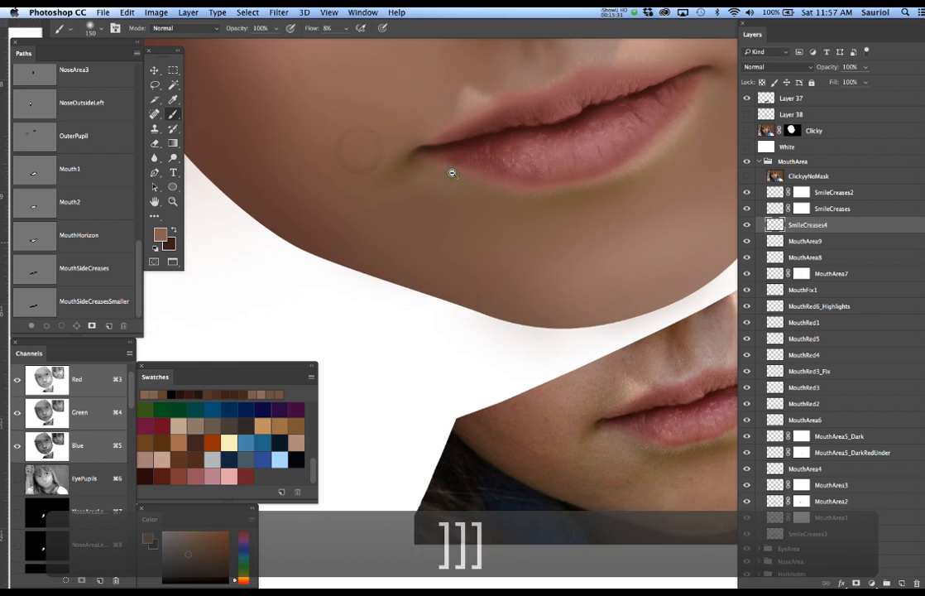
alt+super+click(452, 174)
alt+super+click(452, 173)
drag(540, 190, 444, 231)
super+click(482, 184)
super+click(484, 181)
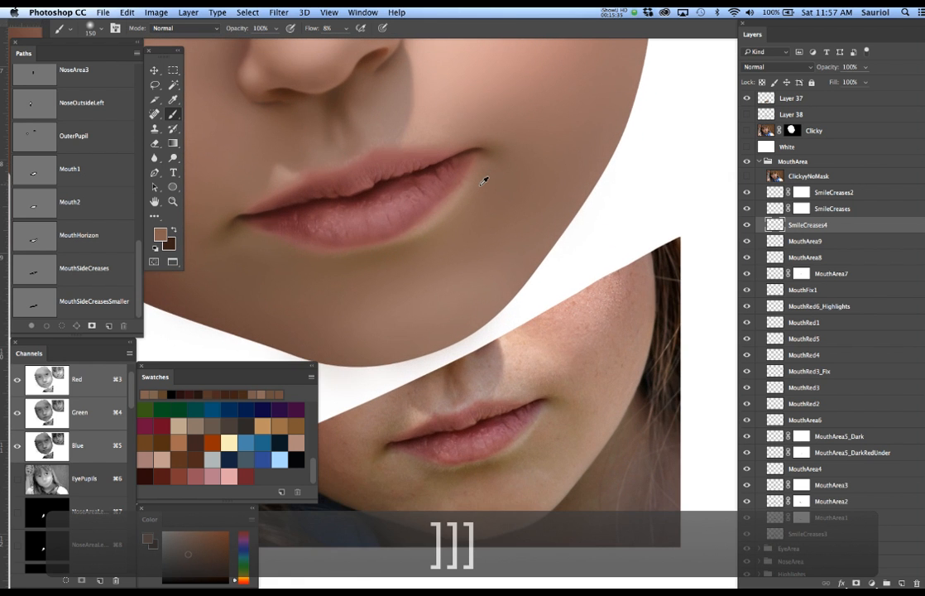
alt+click(560, 379)
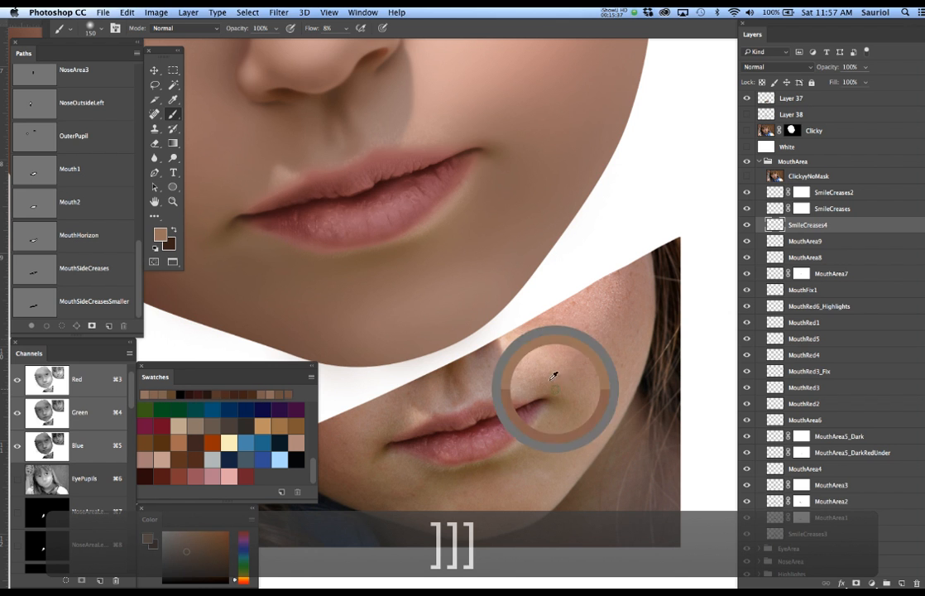
click(490, 130)
click(487, 129)
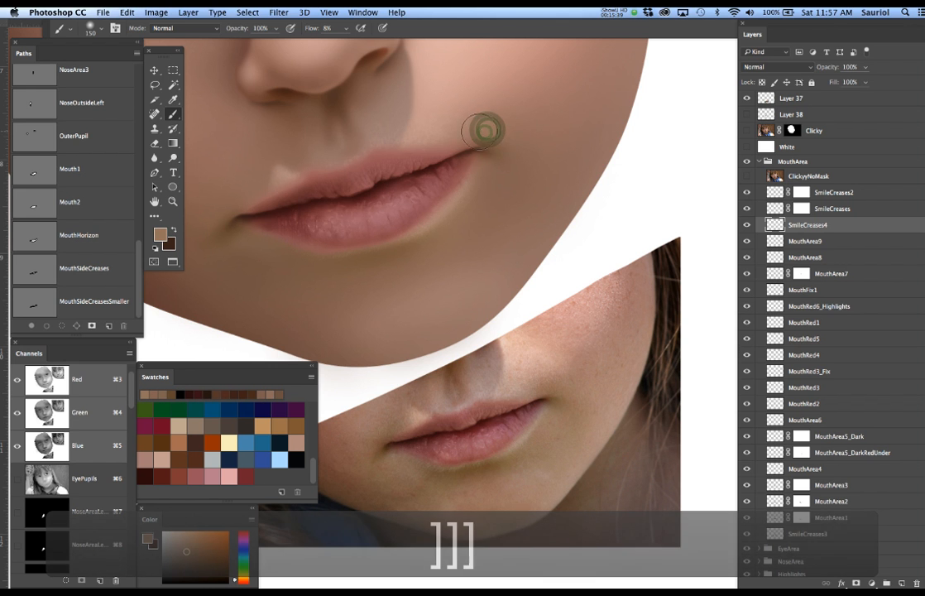
click(490, 132)
click(478, 130)
click(491, 130)
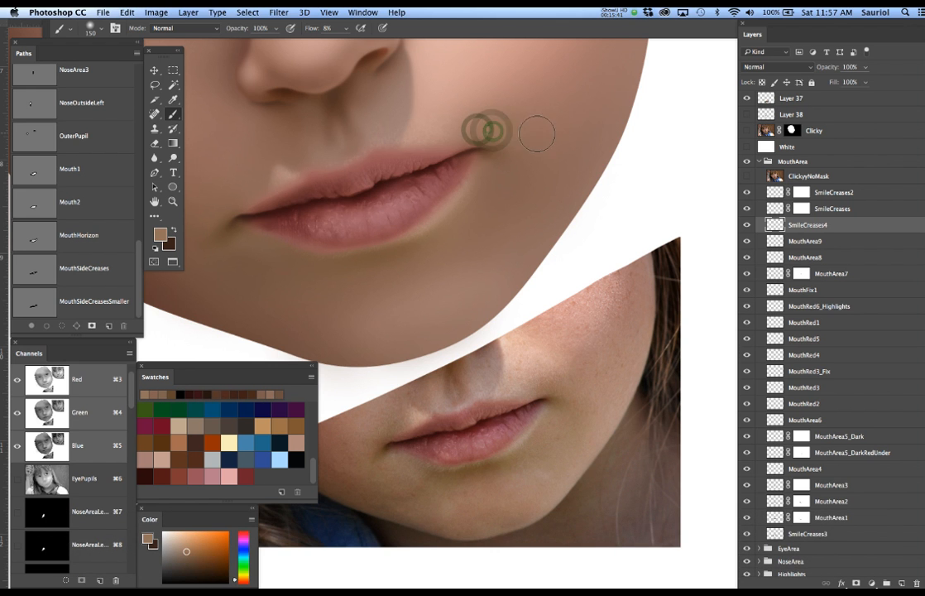
key(super+h)
key(super+h)
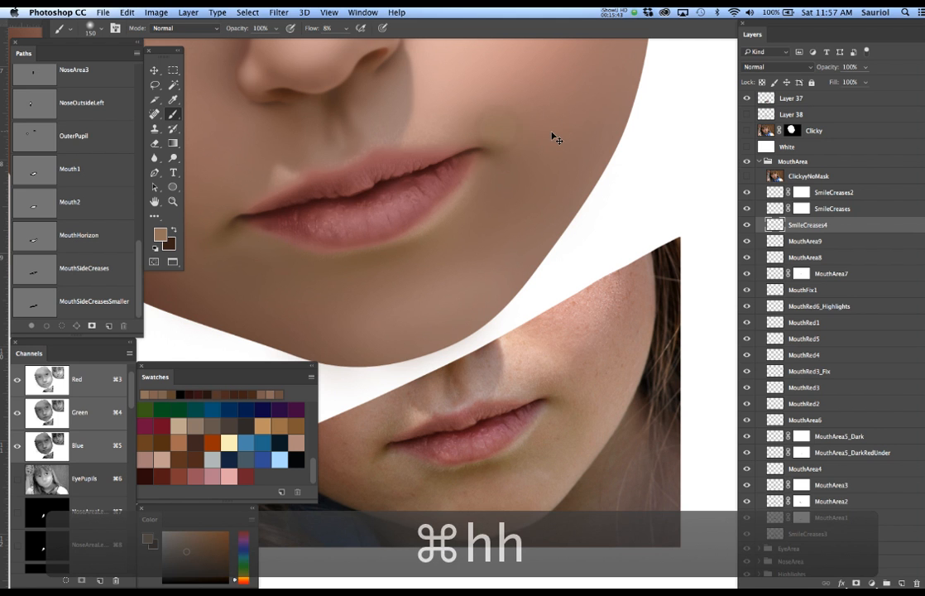
- Sample the pinkish tone at the lower lip's right edge and reduce the brush to 60 for the right mouth corner
click(460, 191)
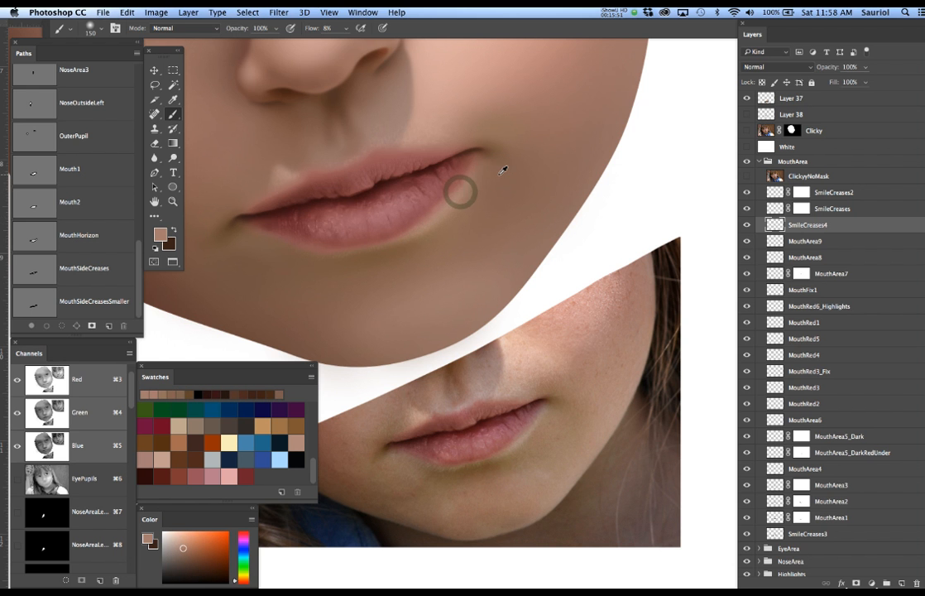
scroll(502, 169, up, 2)
key([)
key([)
key([)
key([)
key([)
key([)
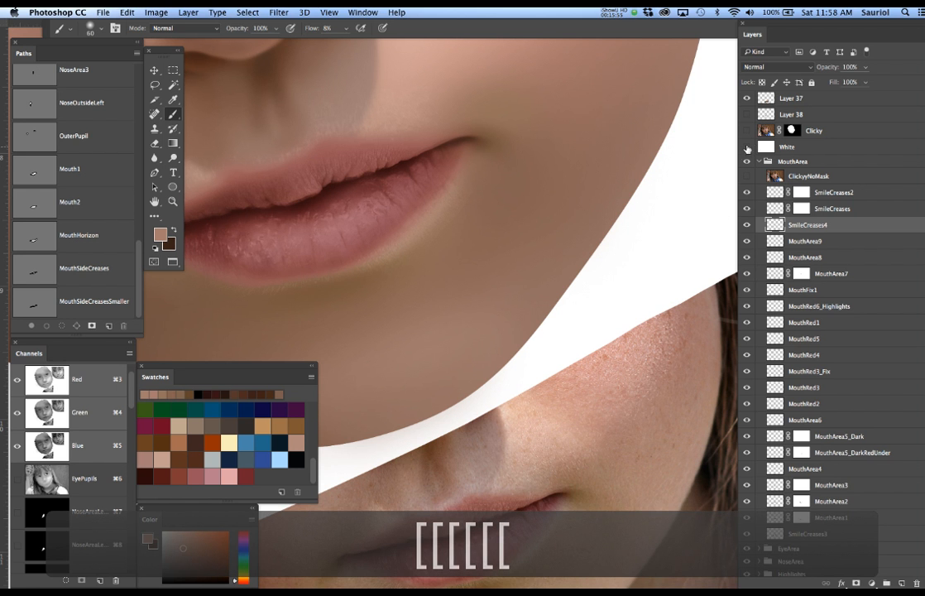
- Compare the painted right mouth corner with the Clicky and ClickyyNoMask photos, leaving both photos hidden
click(744, 131)
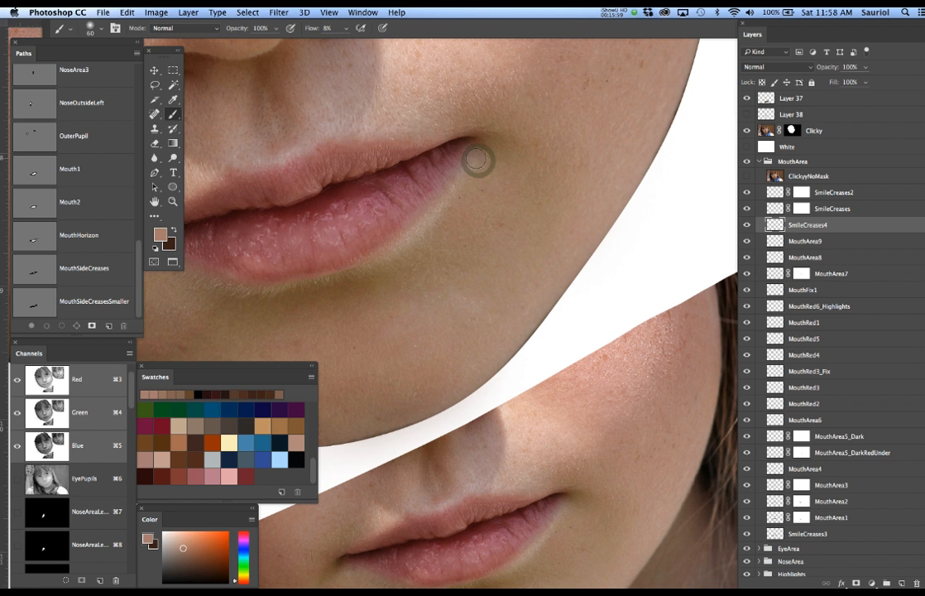
click(746, 176)
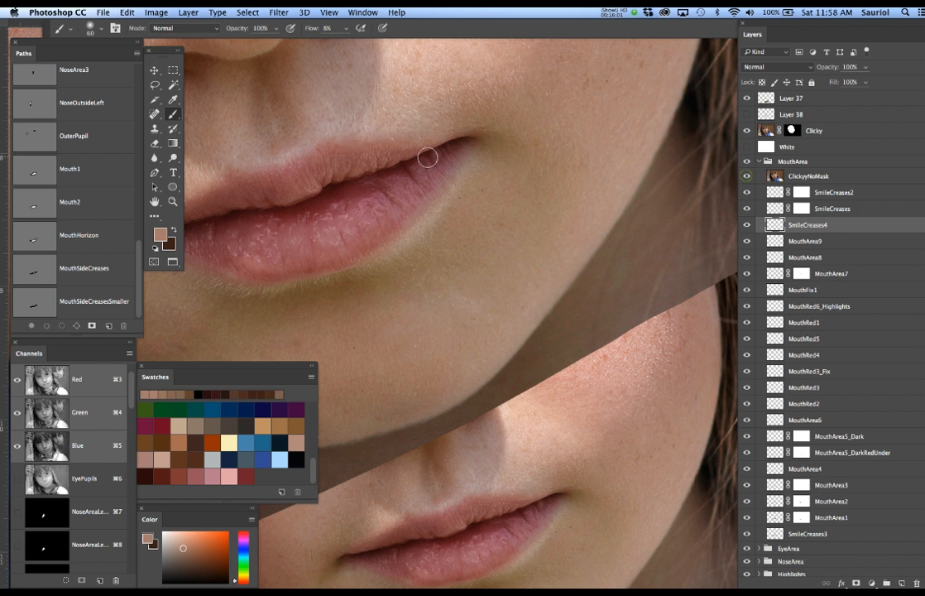
click(746, 176)
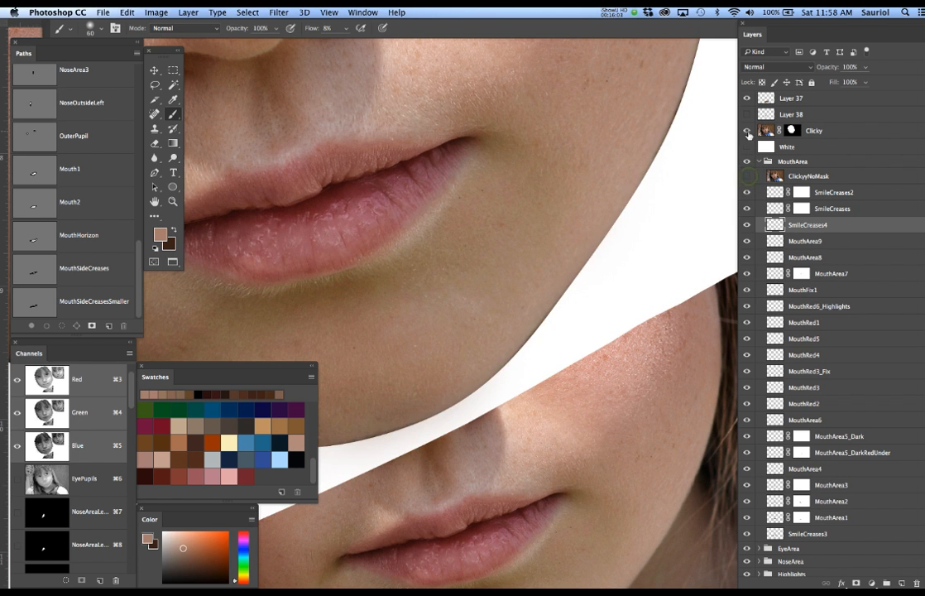
click(744, 130)
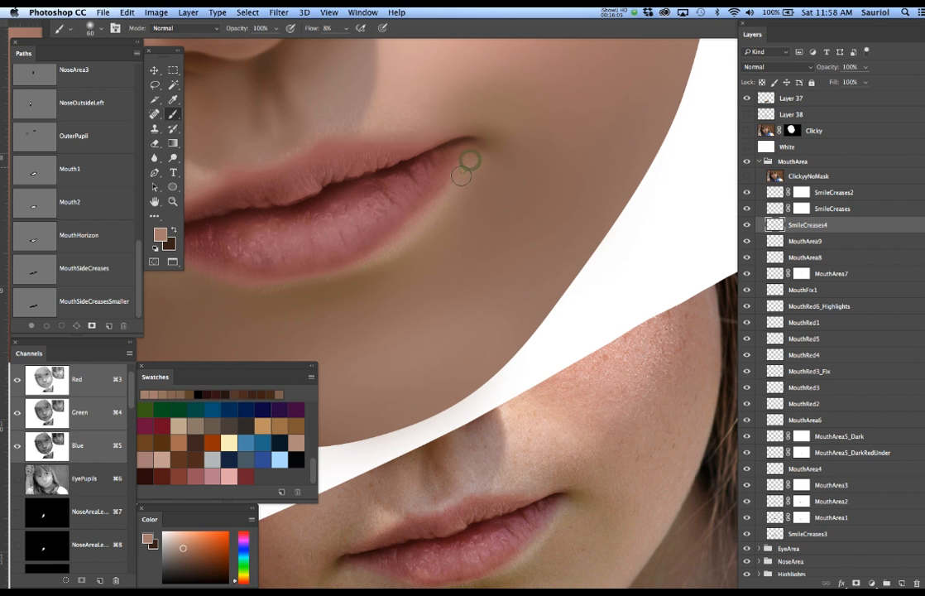
- Sample the light skin tone under the lower lip and paint a soft highlight below the right mouth corner with brush size 45
key(bracketleft)
key(bracketleft)
alt+click(396, 250)
drag(467, 156, 457, 173)
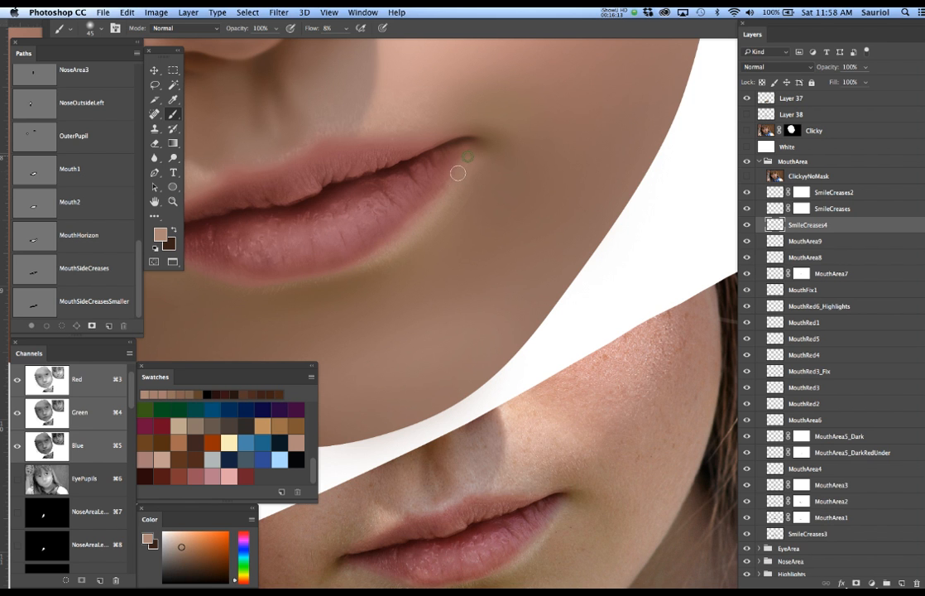
scroll(489, 196, down, 3)
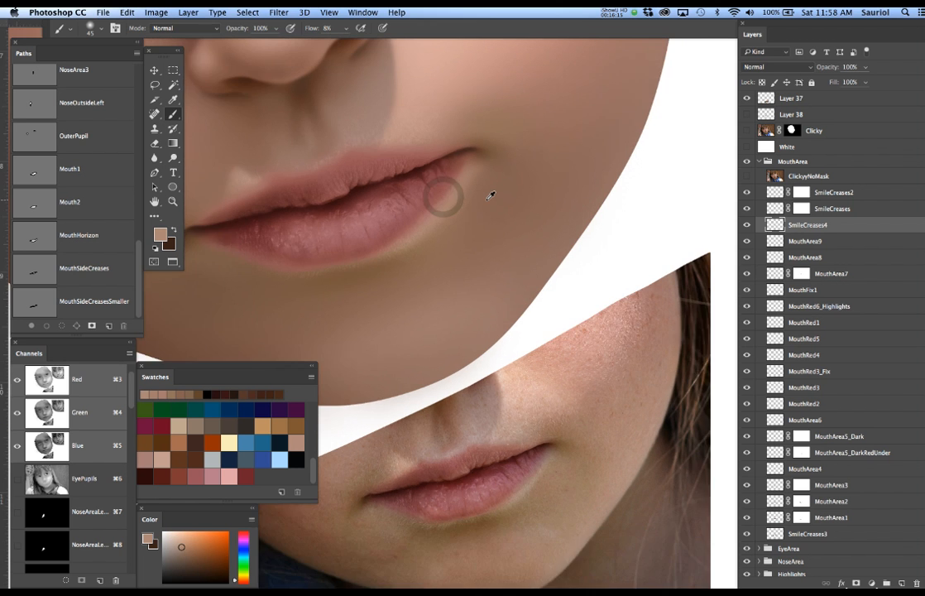
scroll(490, 195, down, 3)
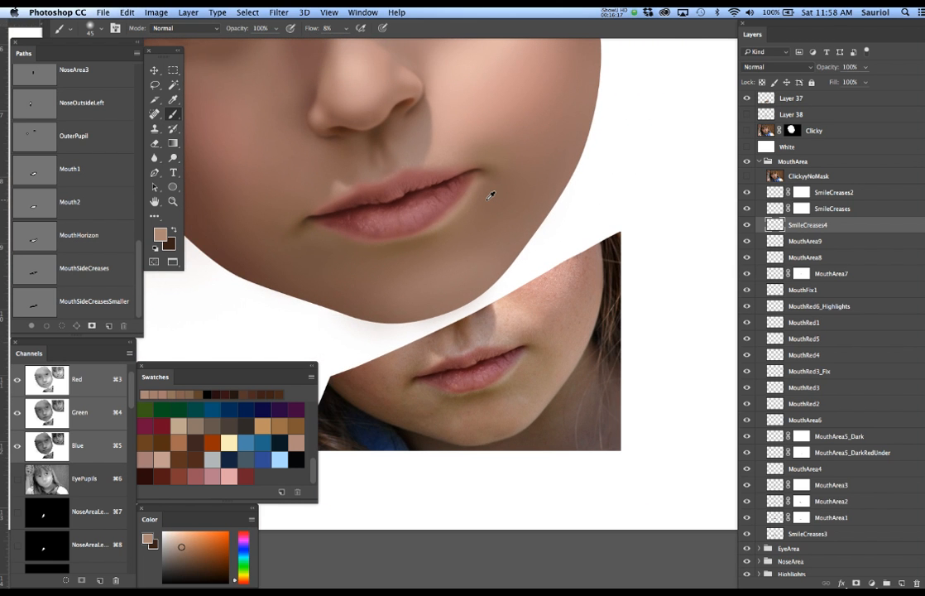
scroll(479, 195, up, 4)
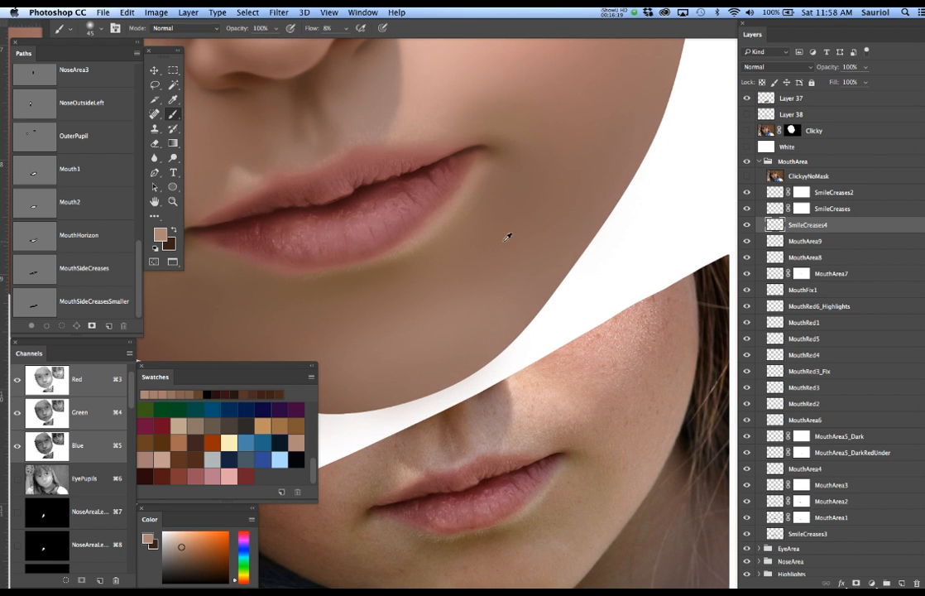
- Sample the surrounding cheek tones and blend the skin just outside and below the right mouth corner on SmileCreases4
alt+click(496, 171)
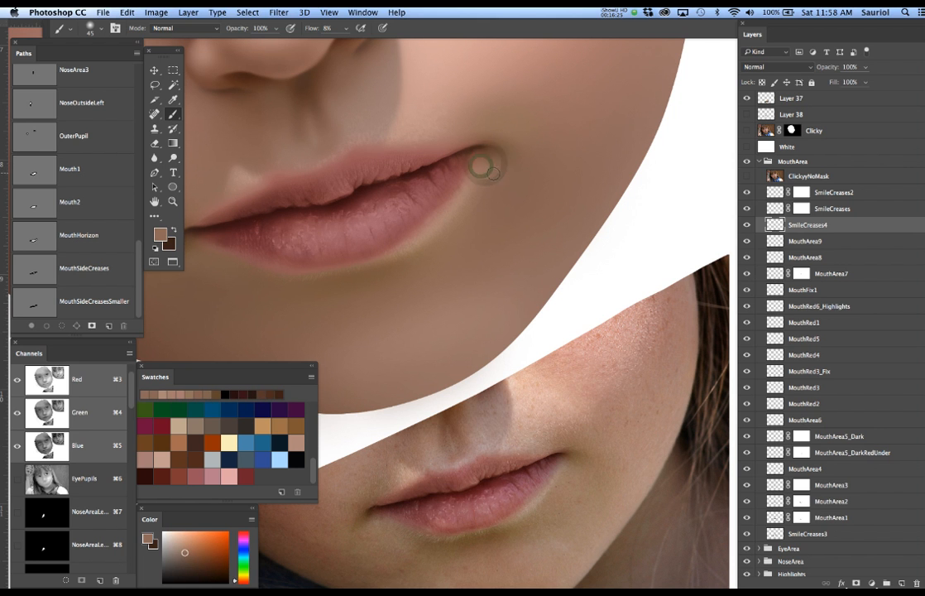
alt+click(497, 186)
mouse_move(488, 169)
mouse_down()
mouse_move(479, 187)
mouse_move(497, 188)
mouse_move(485, 161)
mouse_move(490, 177)
mouse_move(471, 218)
mouse_move(485, 190)
mouse_move(499, 191)
mouse_up()
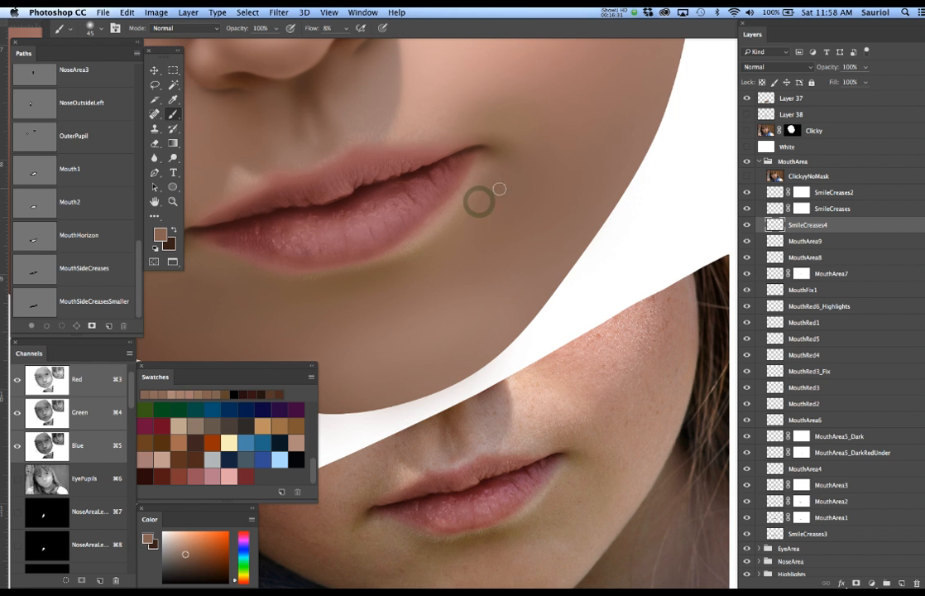
scroll(470, 210, down, 2)
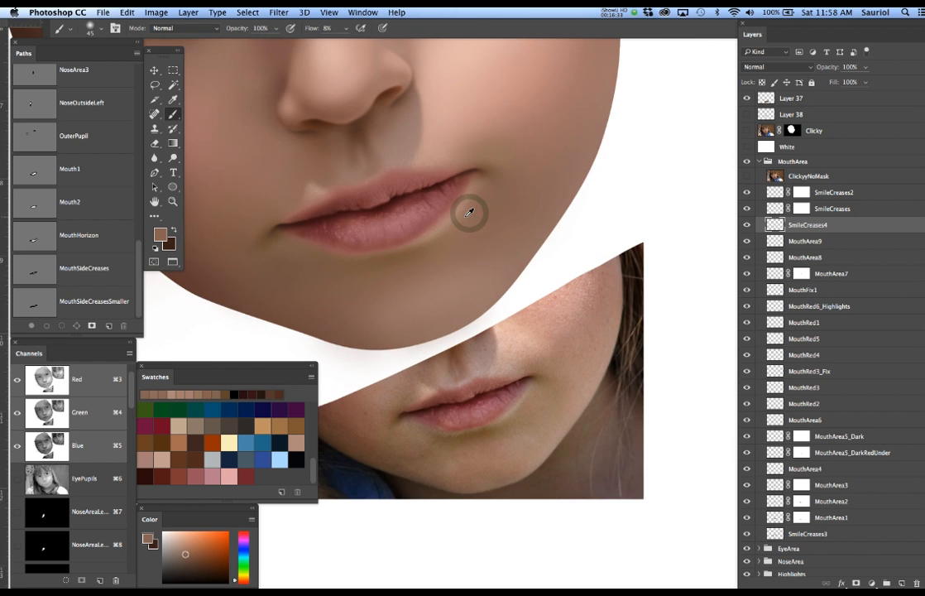
scroll(469, 212, down, 1)
scroll(469, 213, down, 1)
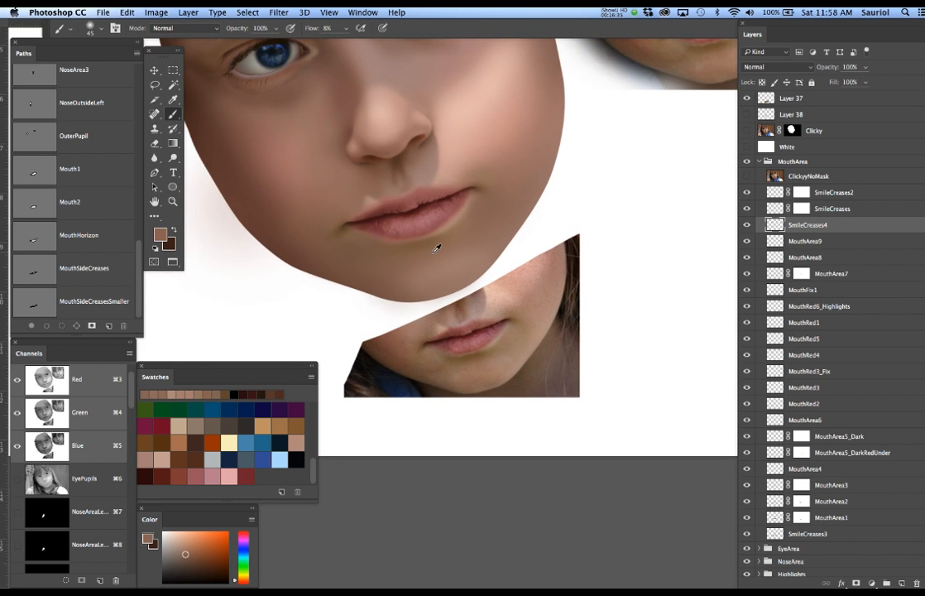
- Save the document and select the DarkBelowMouth layer in the FaceFill group for painting under the lower lip
scroll(436, 248, up, 2)
scroll(484, 365, up, 1)
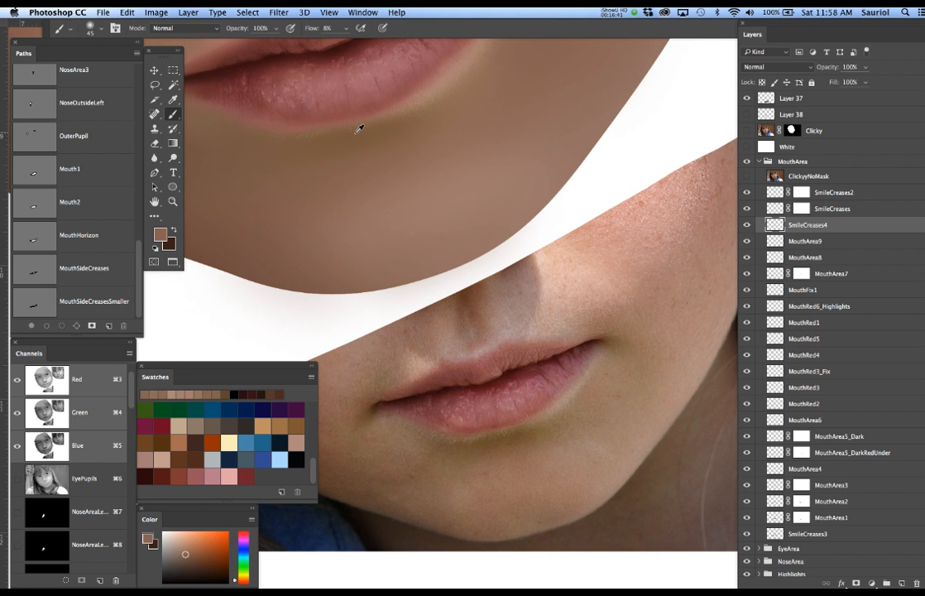
key(super+s)
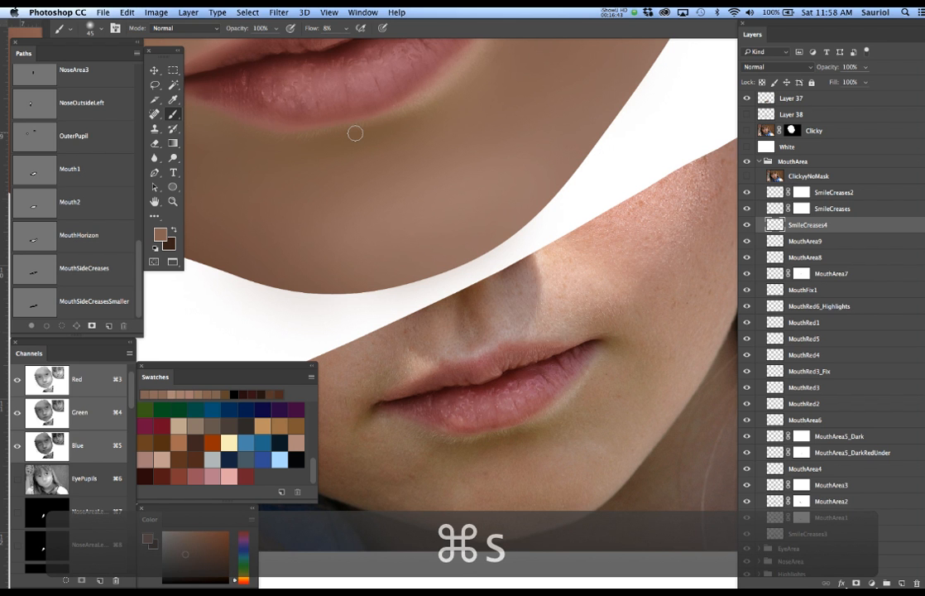
key(v)
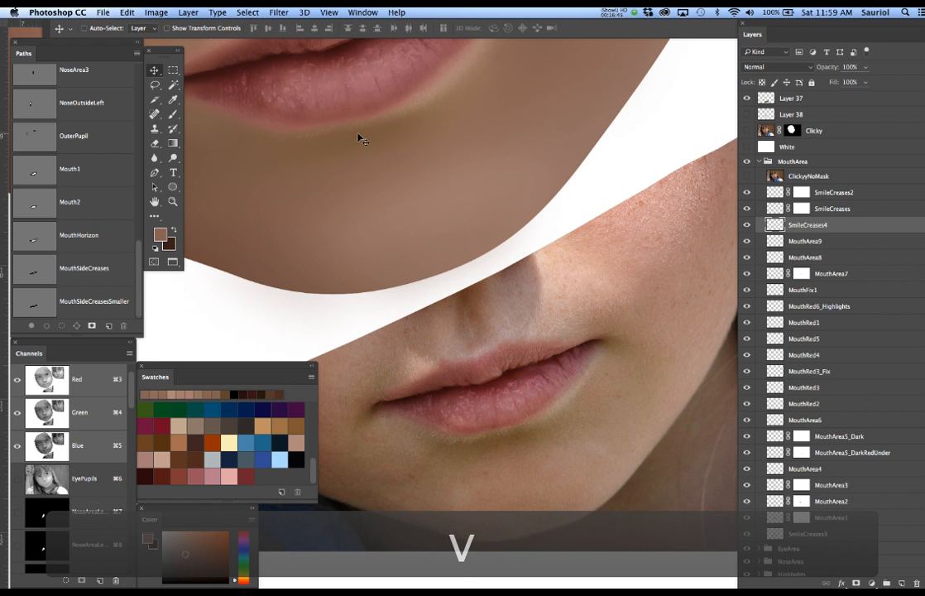
right_click(357, 138)
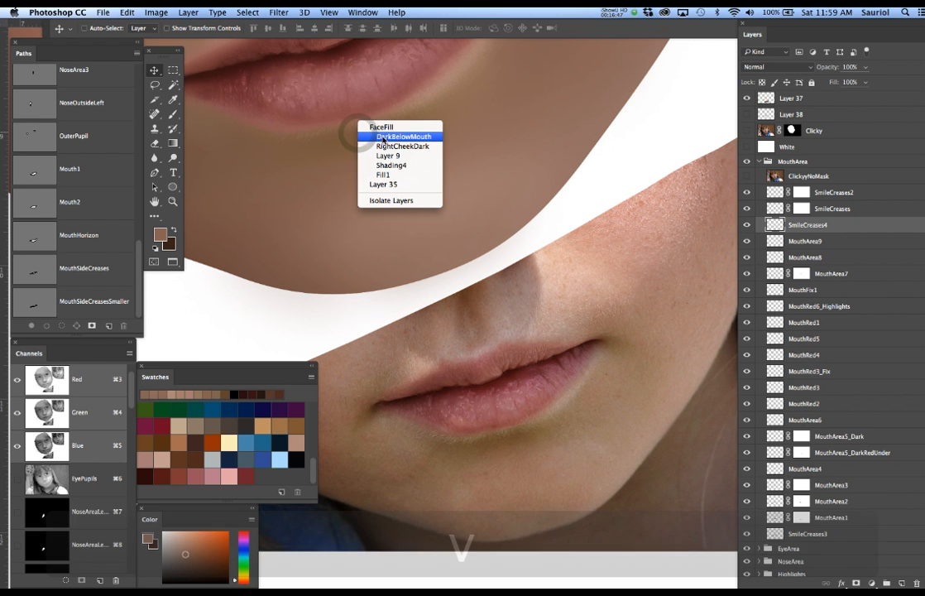
click(405, 137)
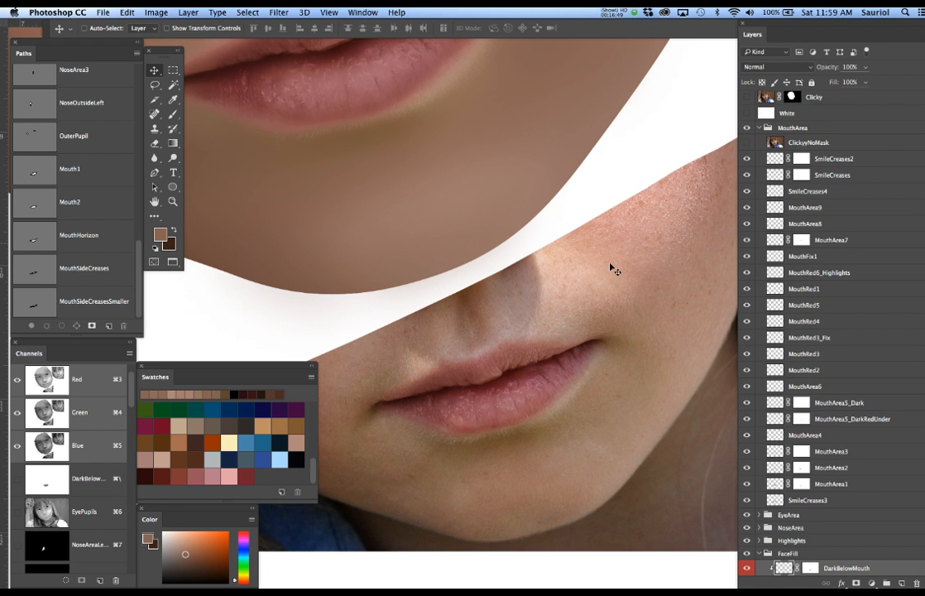
scroll(792, 402, down, 3)
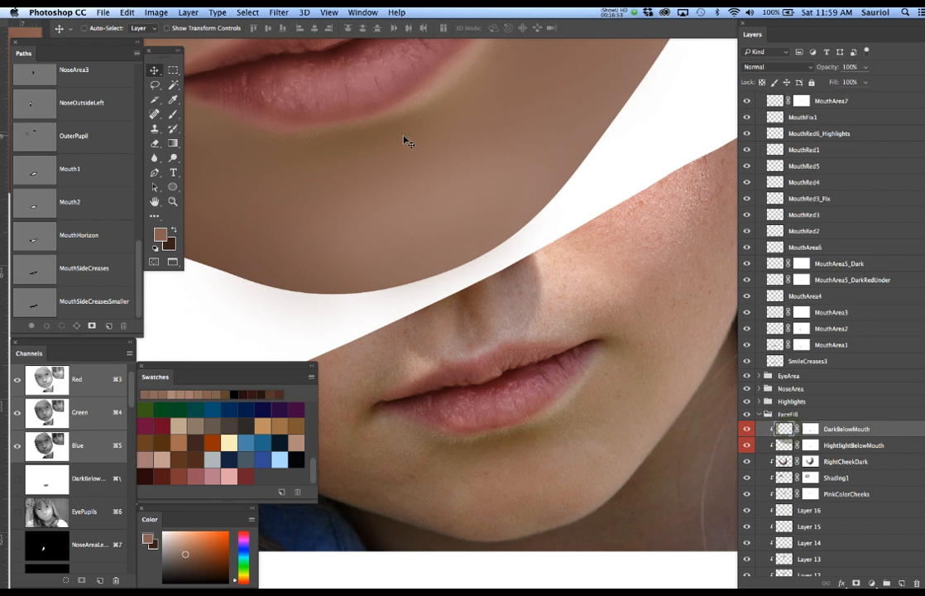
- Sample the olive-brown shadow below the lower lip in the reference photo and darken the brush colour to 5a462f
key(b)
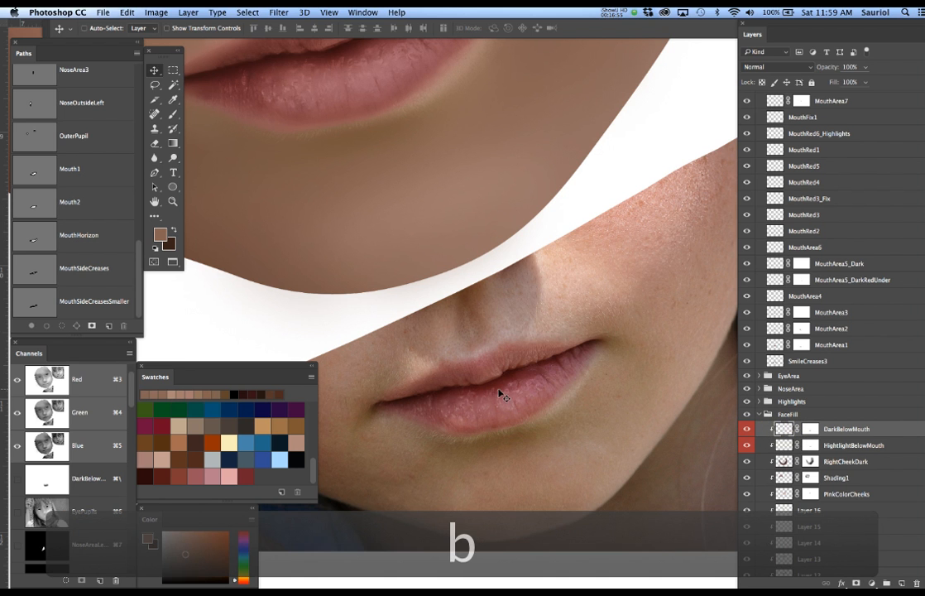
alt+click(509, 436)
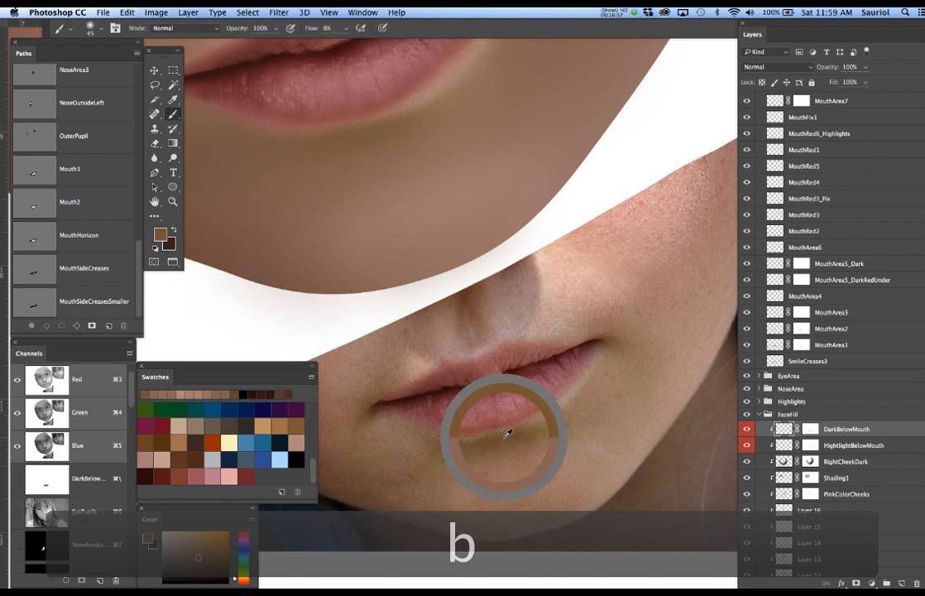
click(161, 235)
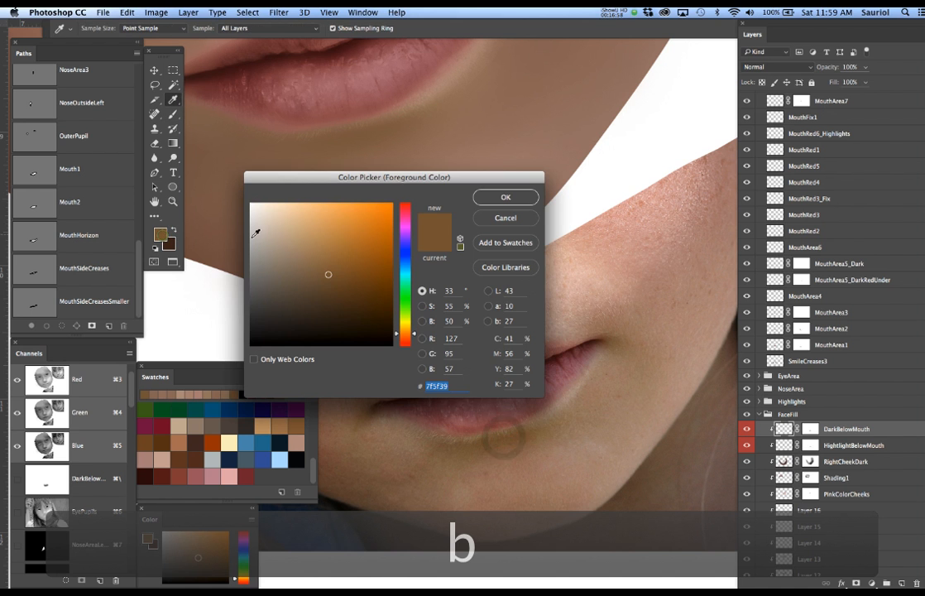
click(328, 287)
click(319, 295)
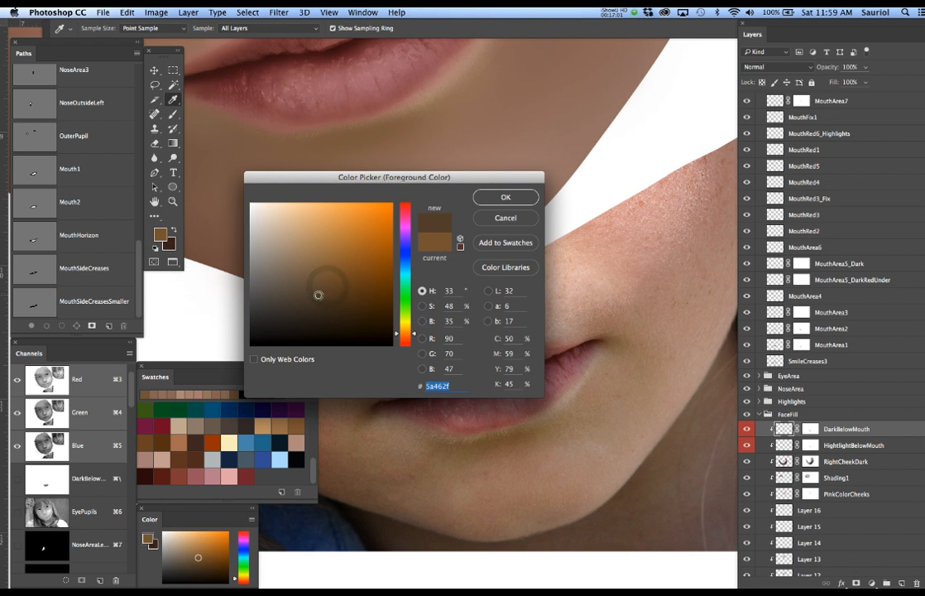
click(506, 197)
key(b)
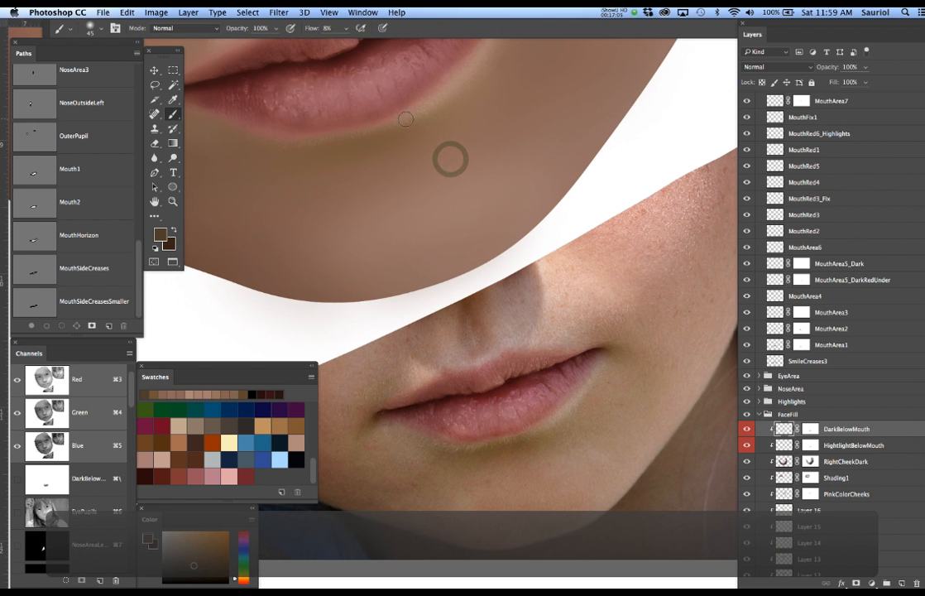
- Darken the brush colour to 4b3924 and paint the shadow along the lower lip's bottom edge on DarkBelowMouth
mouse_move(398, 127)
mouse_down()
mouse_move(343, 148)
mouse_move(286, 142)
mouse_move(366, 135)
mouse_move(415, 112)
mouse_up()
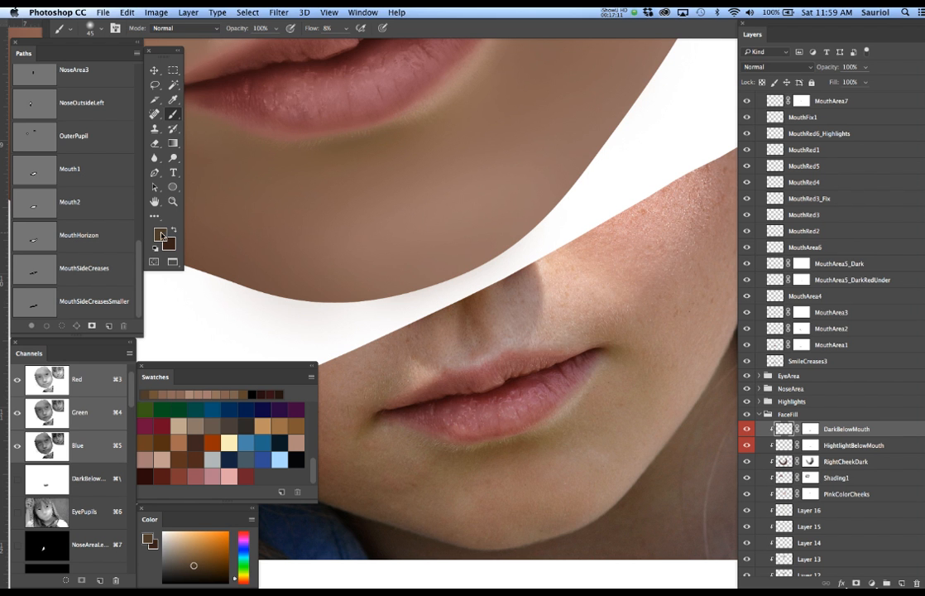
click(162, 235)
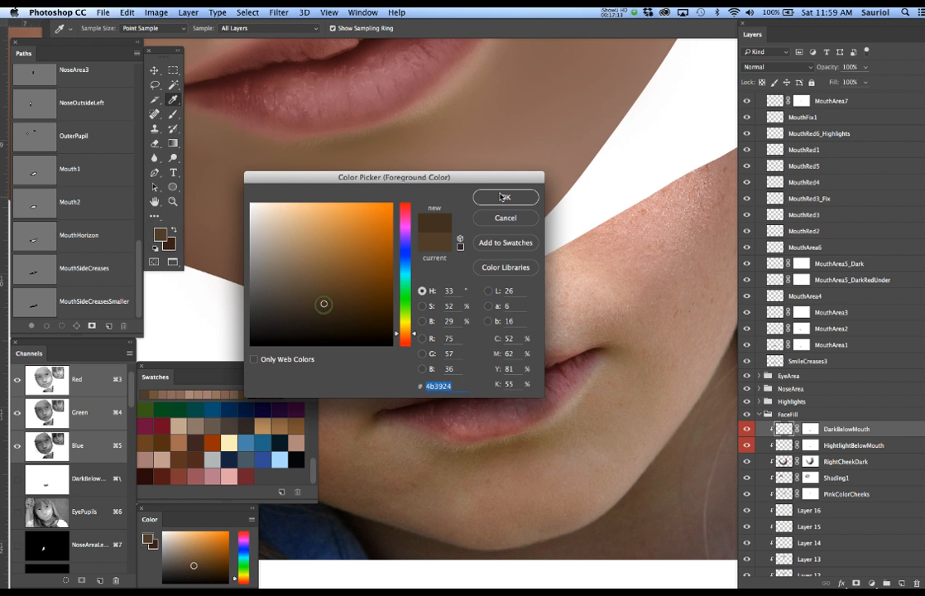
click(502, 197)
key(super+d)
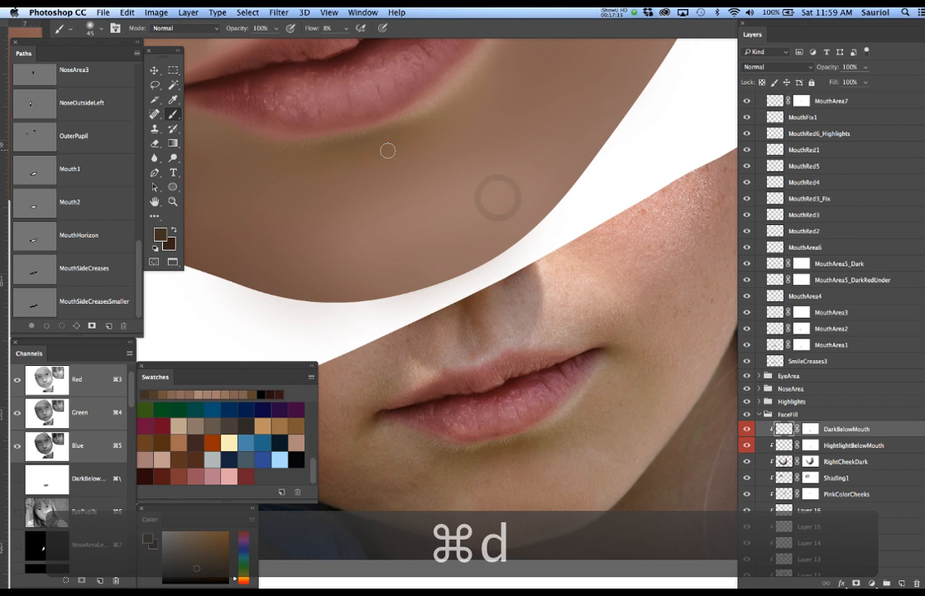
key(super+z)
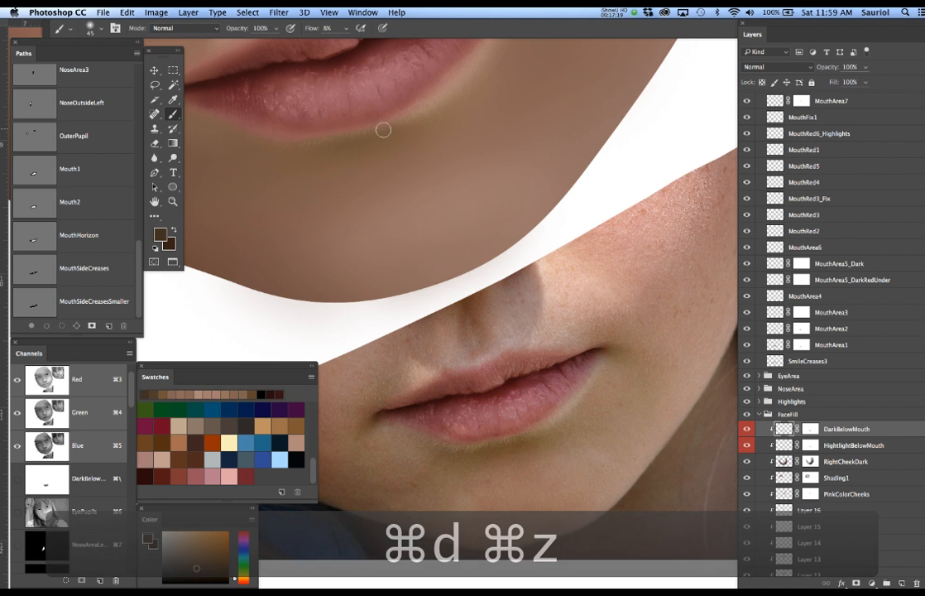
mouse_move(300, 146)
mouse_down()
mouse_move(271, 141)
mouse_move(392, 133)
mouse_move(383, 129)
mouse_up()
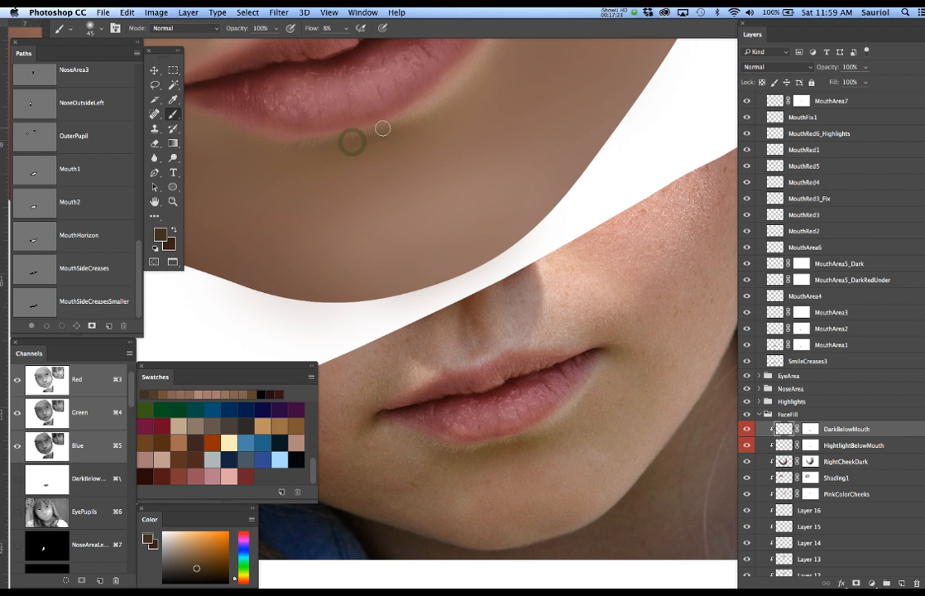
drag(443, 105, 367, 140)
- Soften the shadow below the middle of the lower lip with brush size 70 and enlarge the brush to 100
alt+super+click(381, 153)
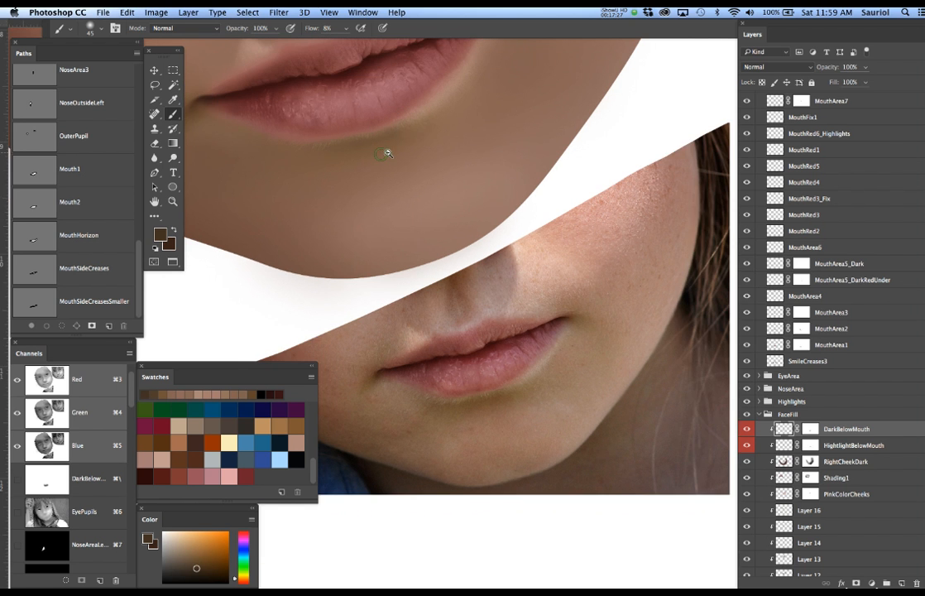
alt+super+click(398, 153)
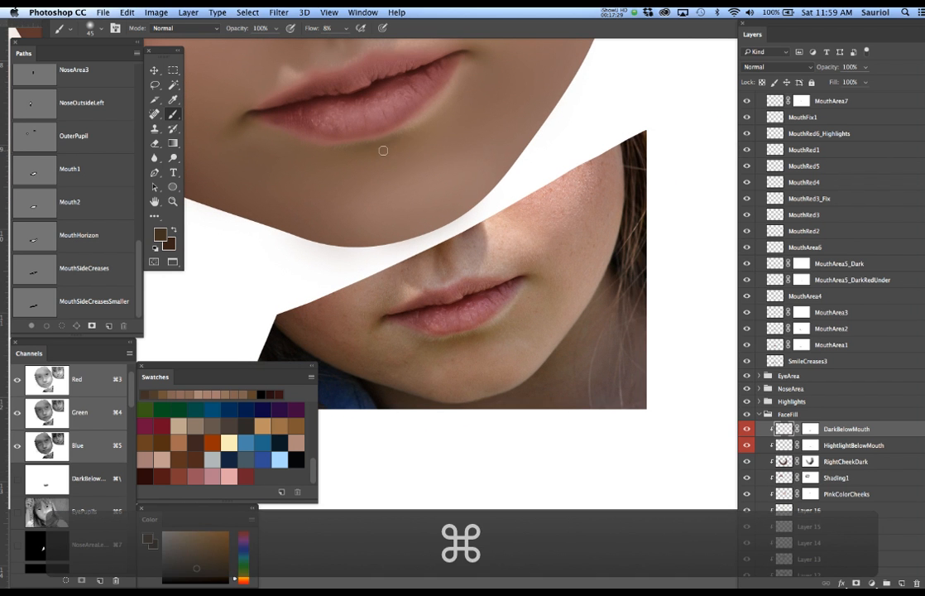
key(bracketright)
key(bracketright)
key(bracketright)
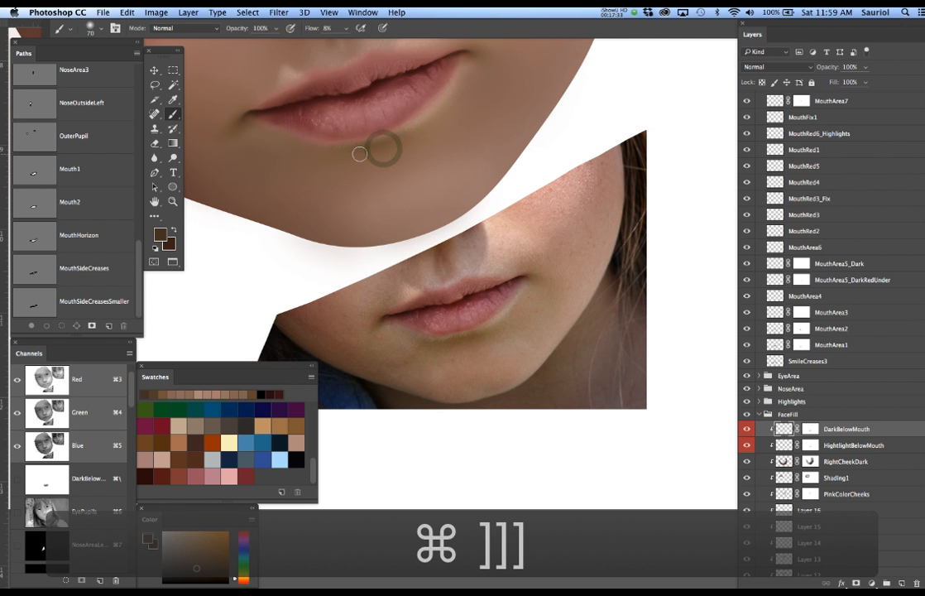
mouse_move(333, 163)
mouse_down()
mouse_move(308, 171)
mouse_move(331, 160)
mouse_up()
key(bracketright)
key(bracketright)
key(bracketright)
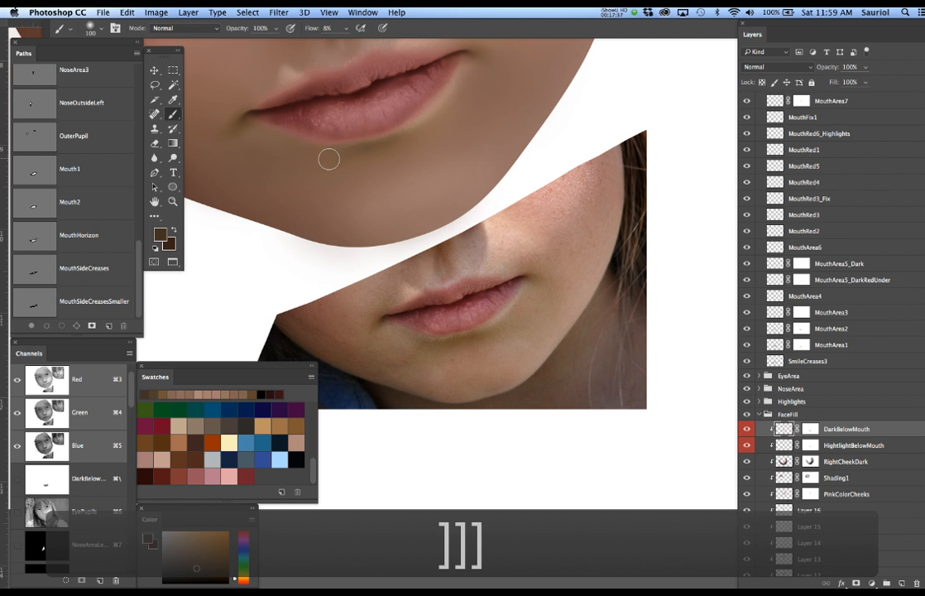
- Show ClickyyNoMask as a guide, brush broader shading under the lower lip with size up to 175, and hide the photo again
scroll(780, 170, up, 5)
scroll(779, 169, up, 3)
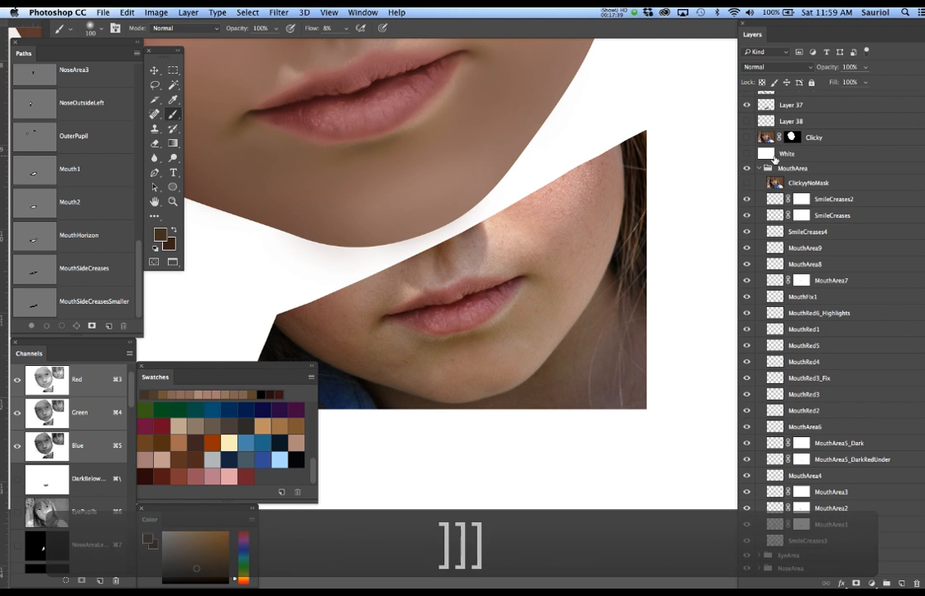
click(747, 182)
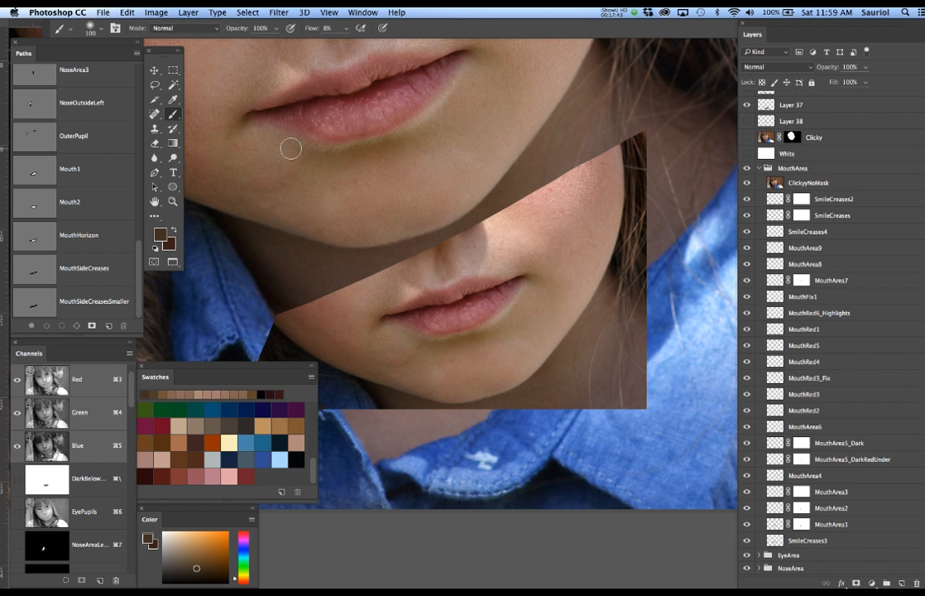
drag(317, 155, 312, 157)
key(bracketright)
key(bracketright)
key(bracketright)
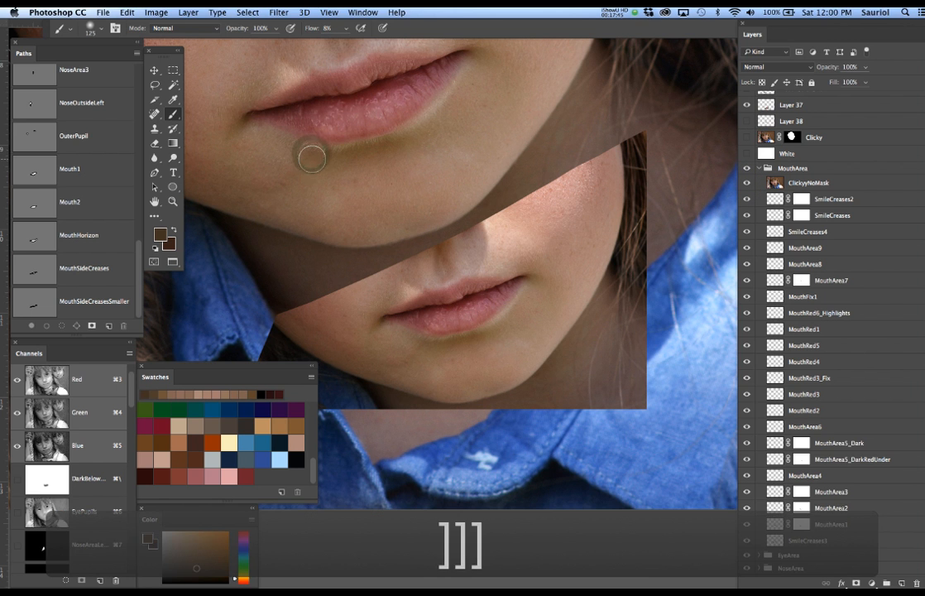
drag(322, 166, 370, 152)
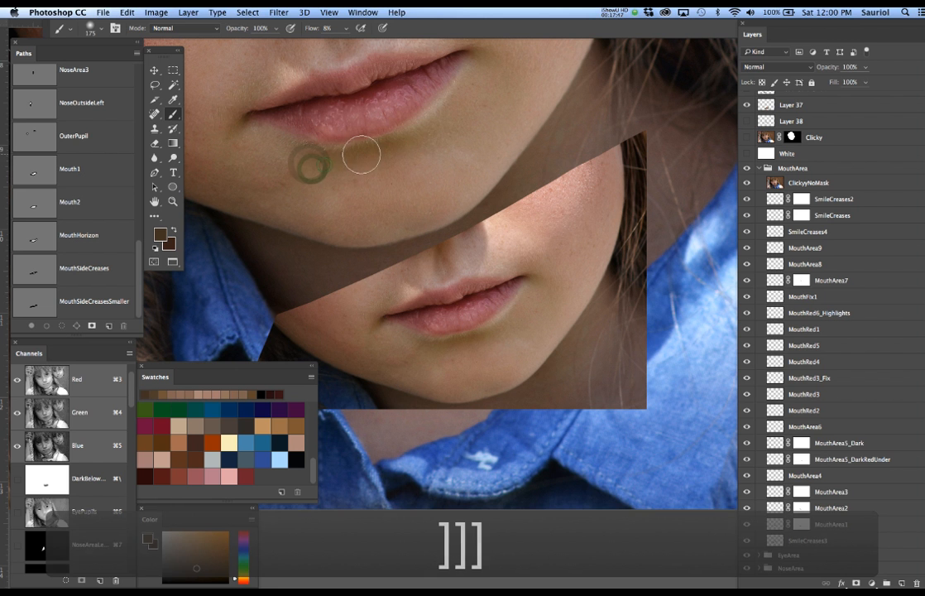
drag(422, 132, 460, 122)
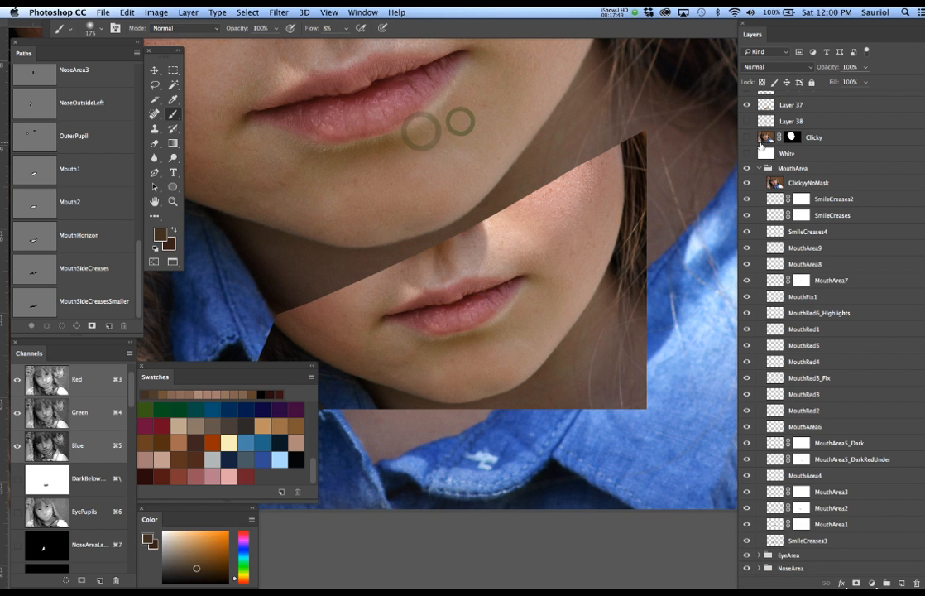
click(746, 180)
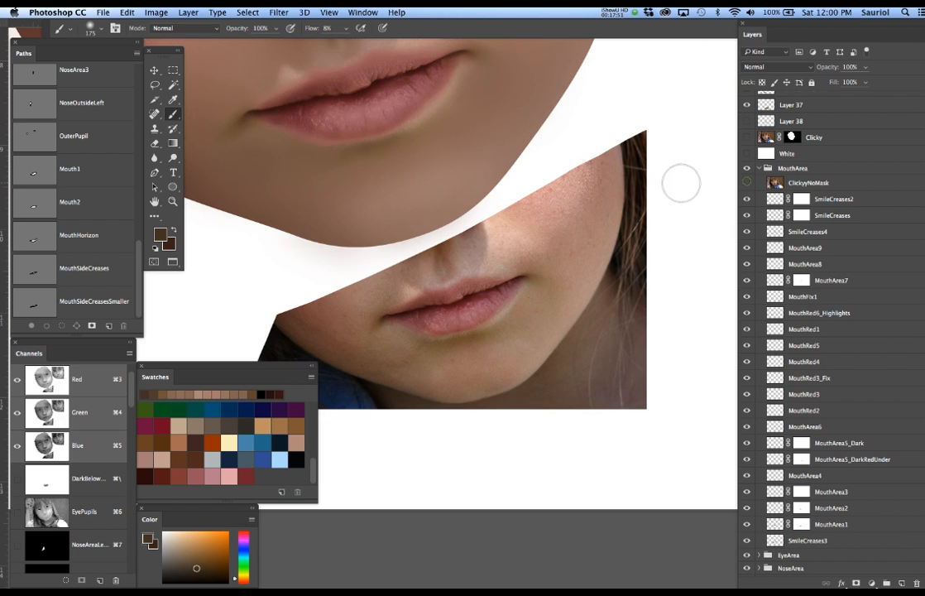
- Compare the whole painted face with the ClickyyNoMask photo by toggling its visibility, leaving the photo hidden
alt+super+click(506, 169)
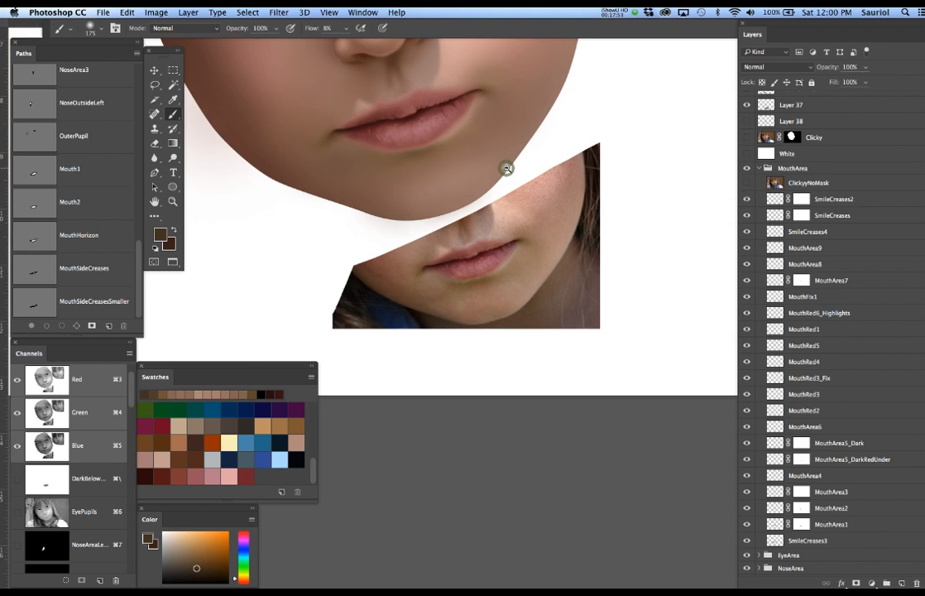
alt+super+click(506, 169)
alt+super+click(523, 172)
drag(587, 176, 555, 308)
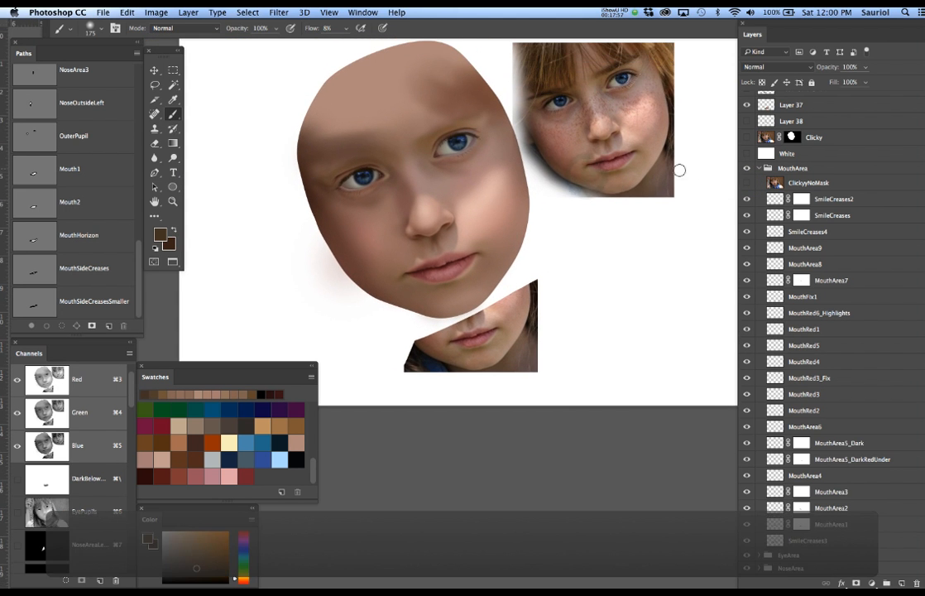
super+click(489, 228)
super+click(488, 228)
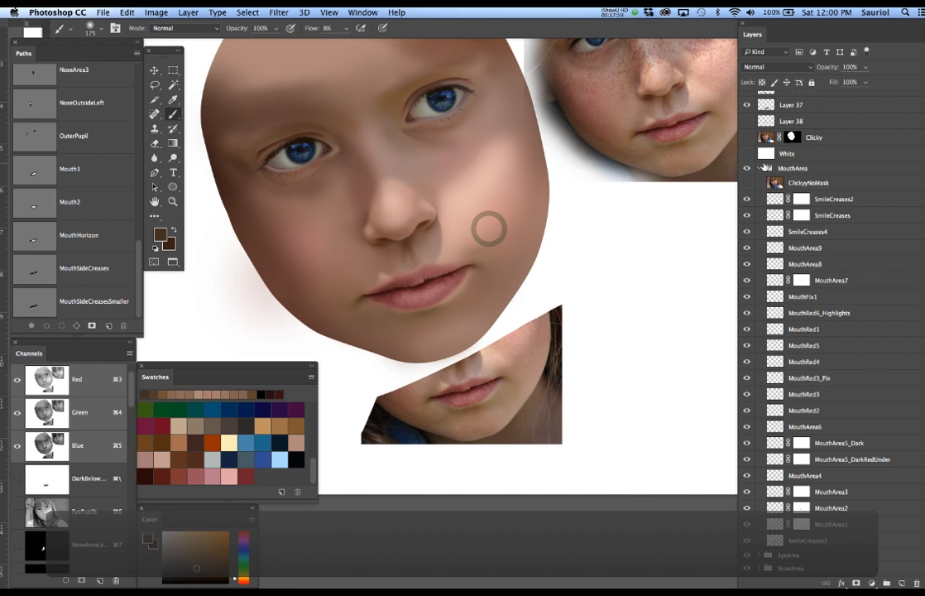
click(747, 182)
click(747, 182)
click(747, 182)
click(747, 182)
click(747, 182)
click(747, 182)
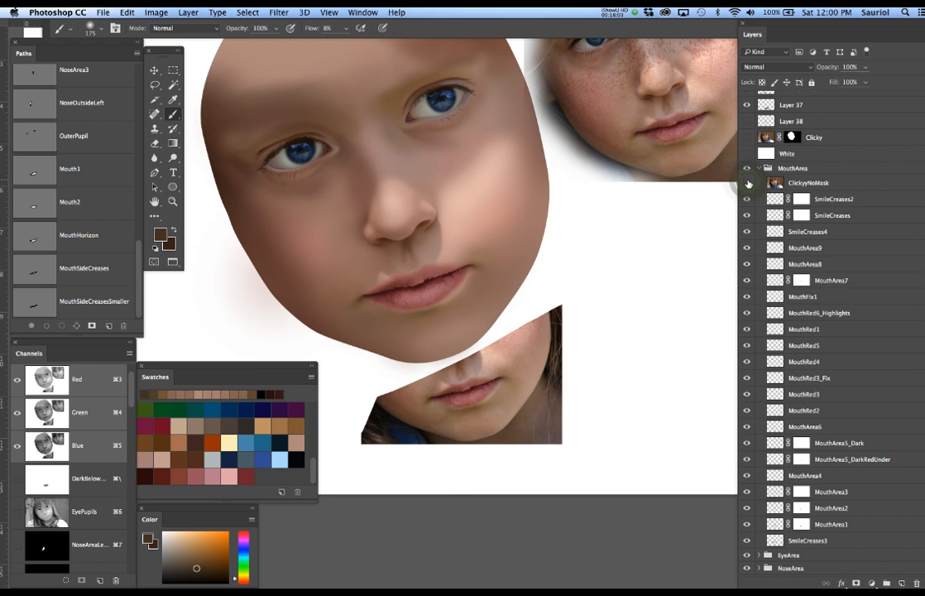
click(747, 182)
click(747, 182)
click(747, 182)
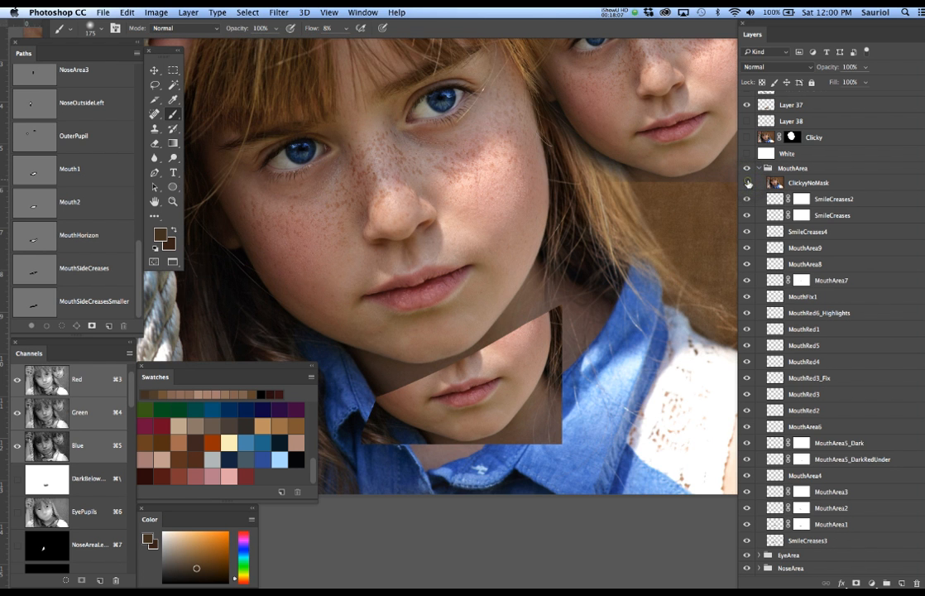
click(747, 182)
- Save the document and move the ClickyyNoMask layer out of the MouthArea group, between Clicky and White
key(super+s)
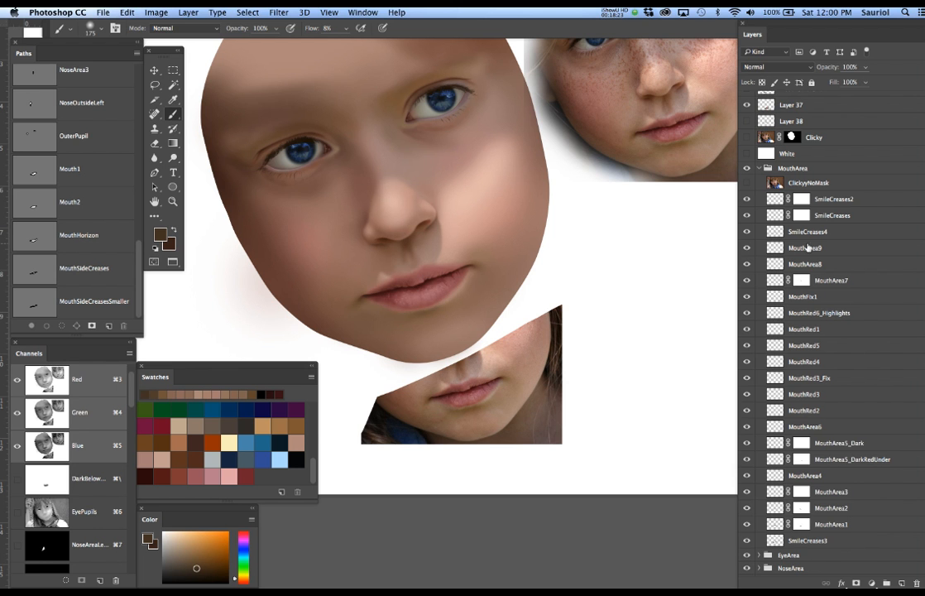
scroll(813, 246, down, 2)
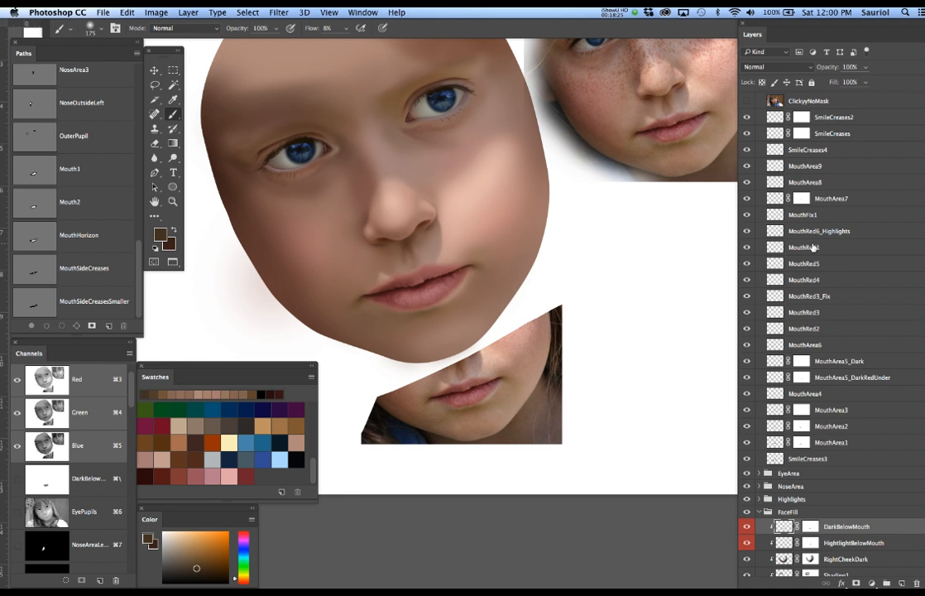
scroll(813, 246, up, 2)
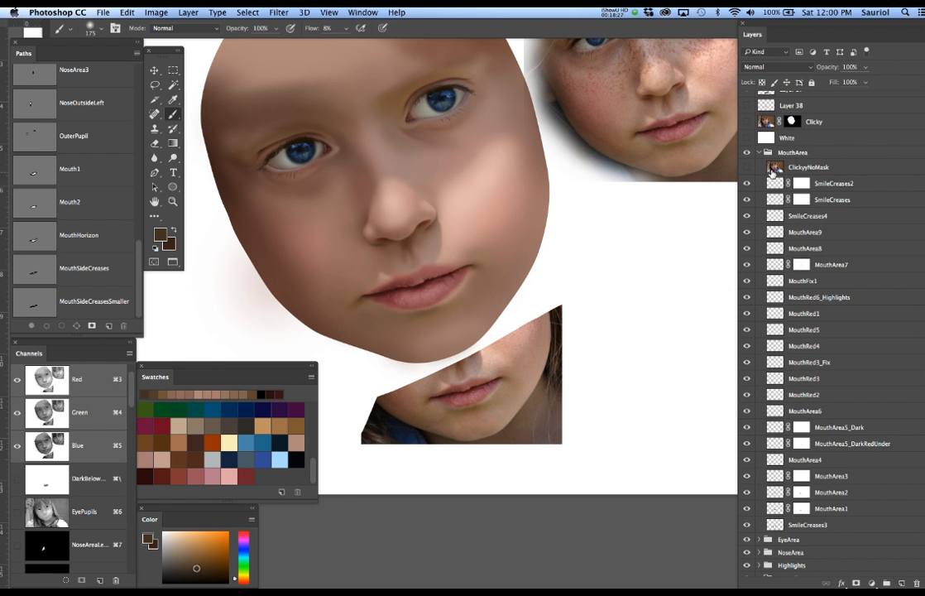
drag(809, 169, 802, 130)
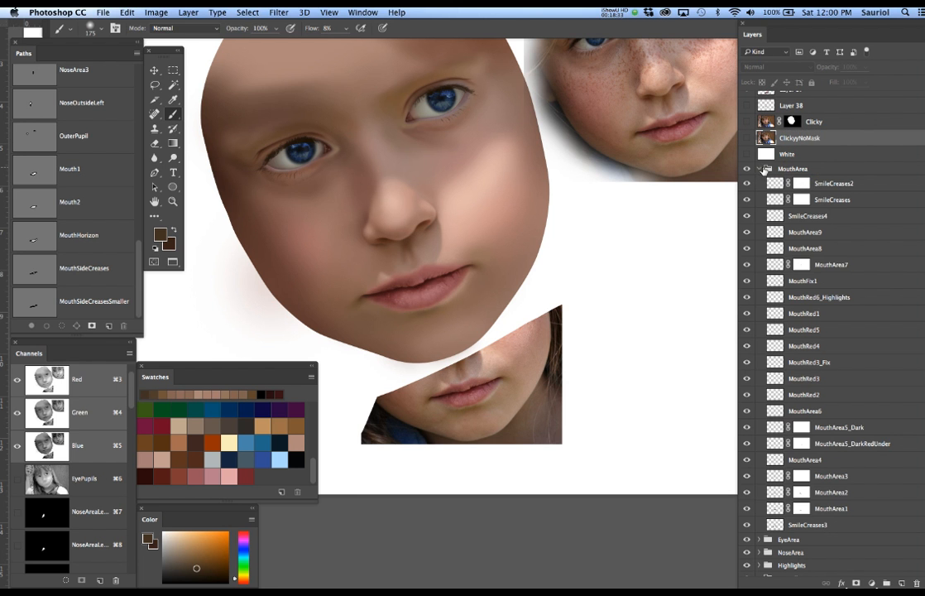
- Collapse the MouthArea group, compare the face with and without it by toggling its visibility, leave it shown, and save the document
click(760, 169)
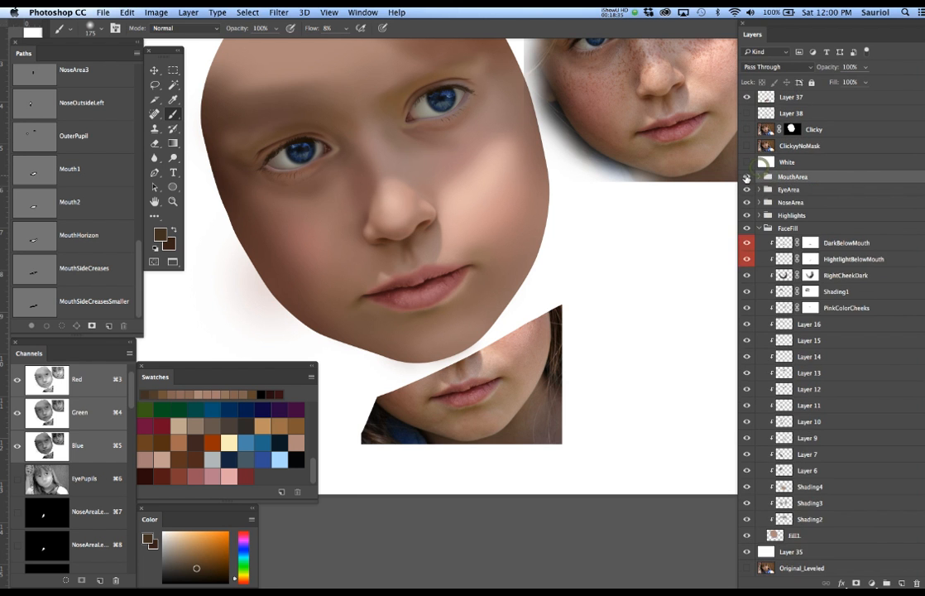
click(747, 177)
click(747, 177)
click(747, 176)
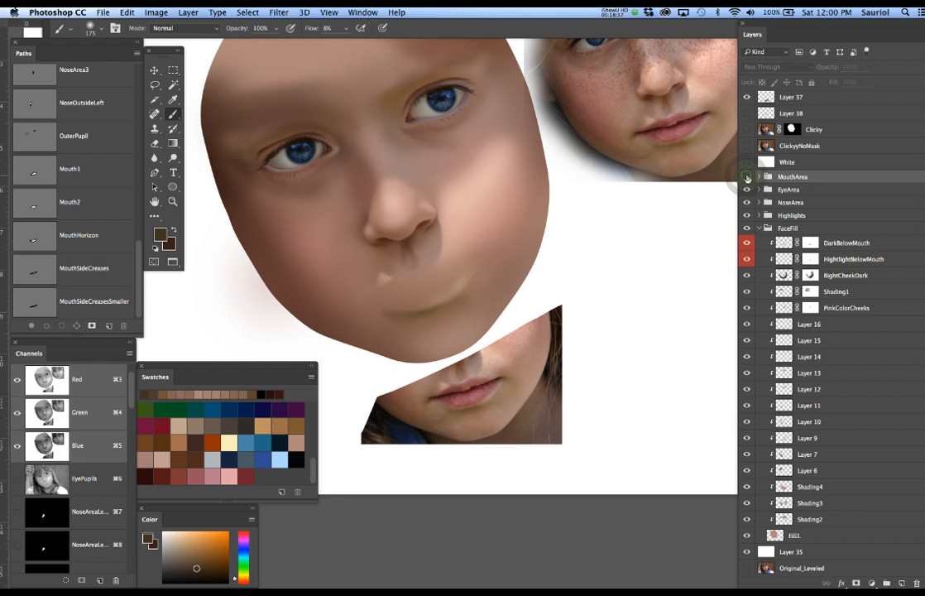
click(747, 176)
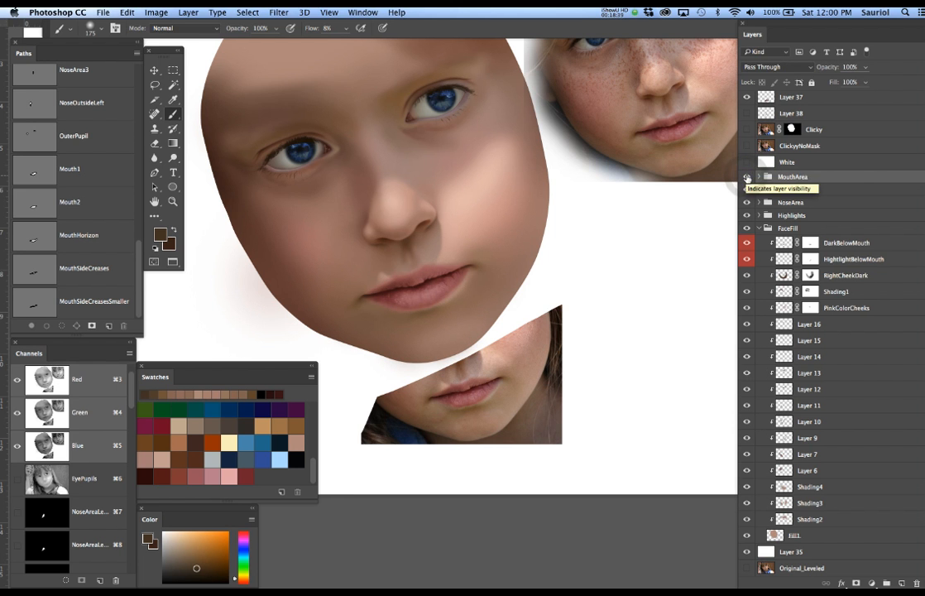
key(super+s)
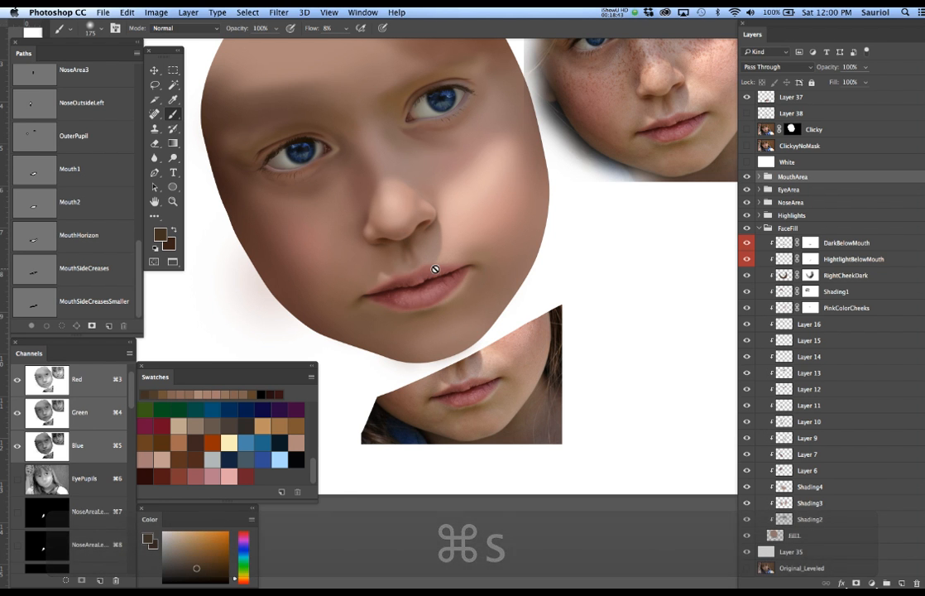
- Compare the painted face with the ClickyyNoMask photo by toggling its visibility, leaving the photo hidden
scroll(444, 238, up, 3)
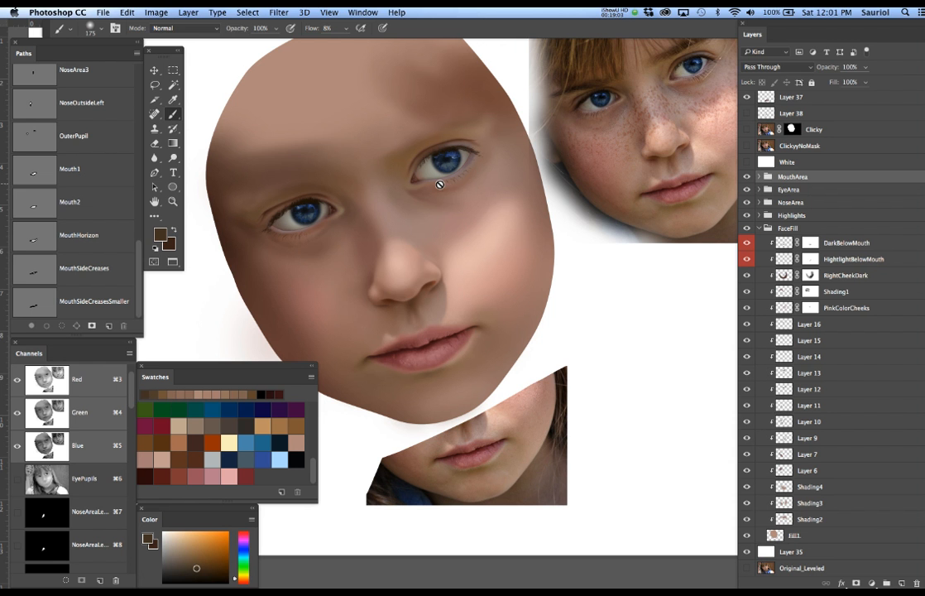
click(746, 146)
click(746, 146)
click(745, 146)
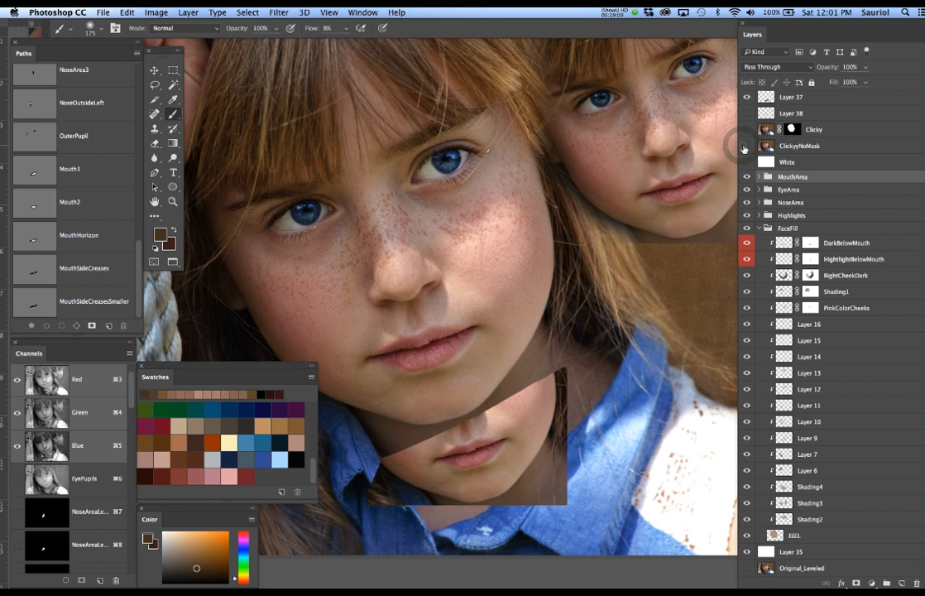
click(746, 145)
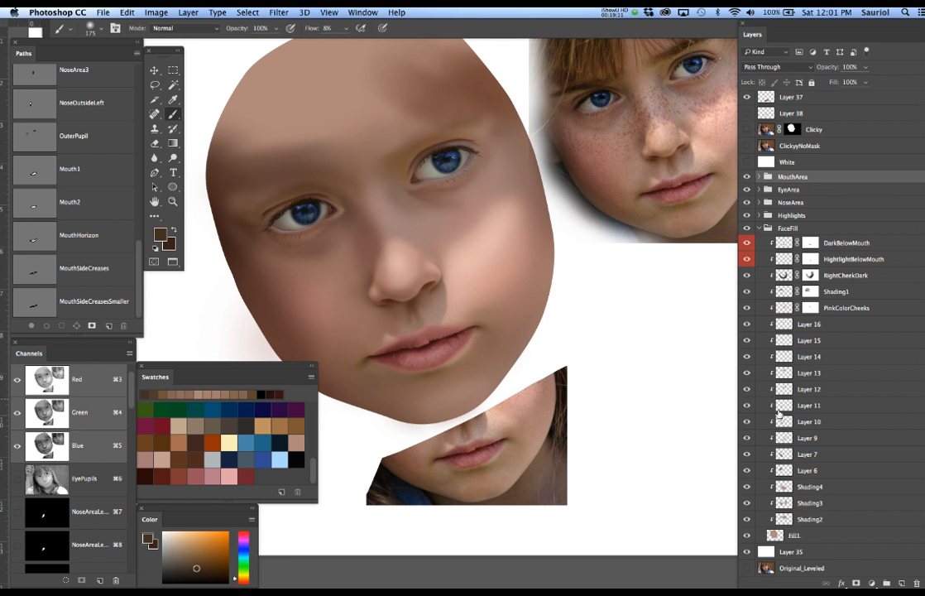
- Hide the white Layer 35 to check the painted face against Original_Leveled, toggling that photo, and restore the white background
click(745, 552)
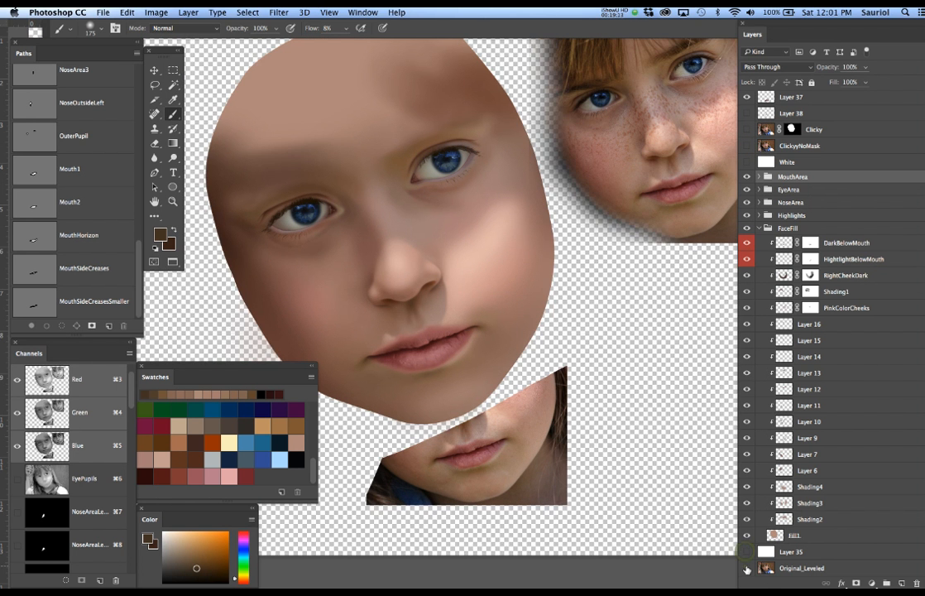
click(746, 568)
click(746, 568)
click(747, 568)
click(746, 567)
click(746, 567)
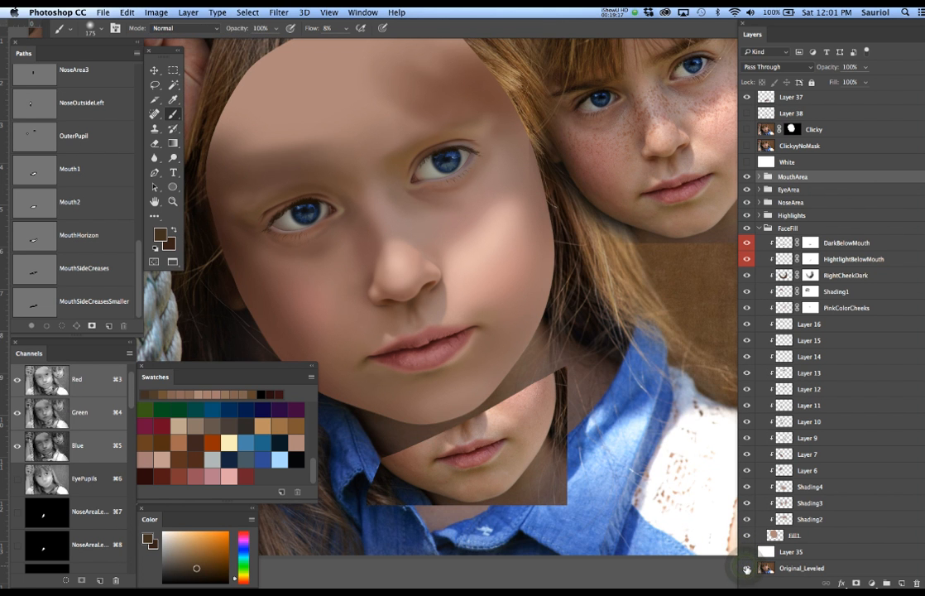
click(746, 568)
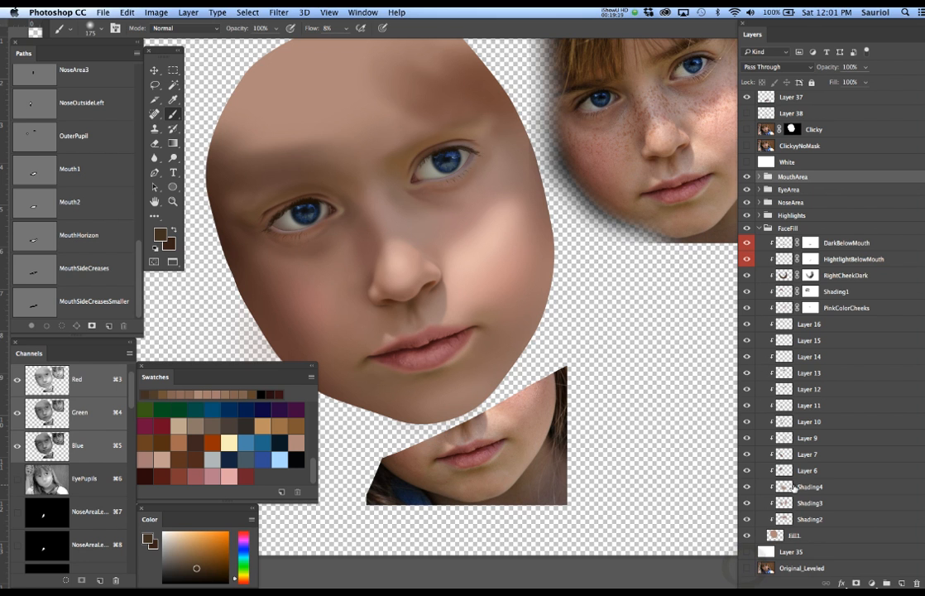
click(746, 552)
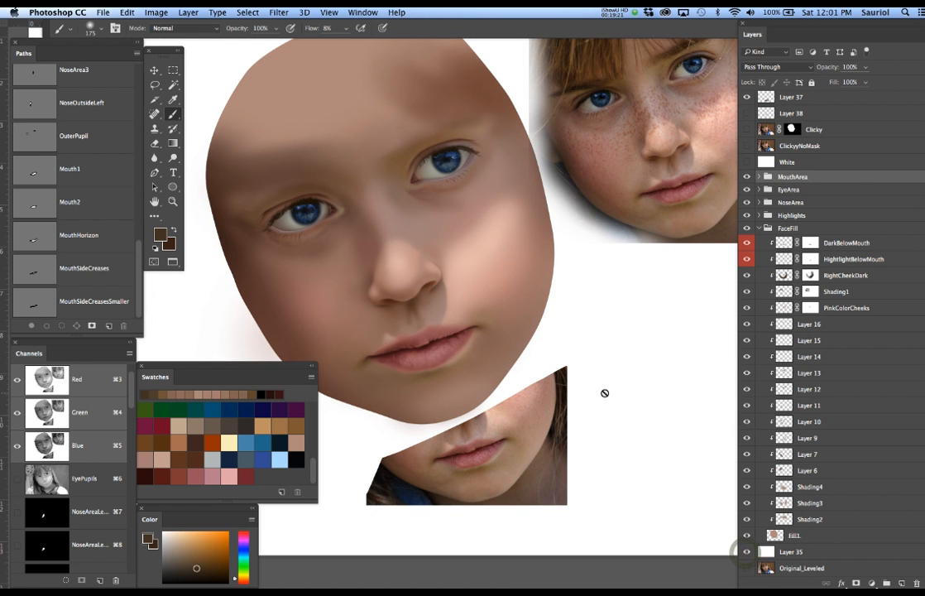
- Select Layer 37 from the cropped mouth reference on the canvas and hide that layer
key(v)
right_click(525, 434)
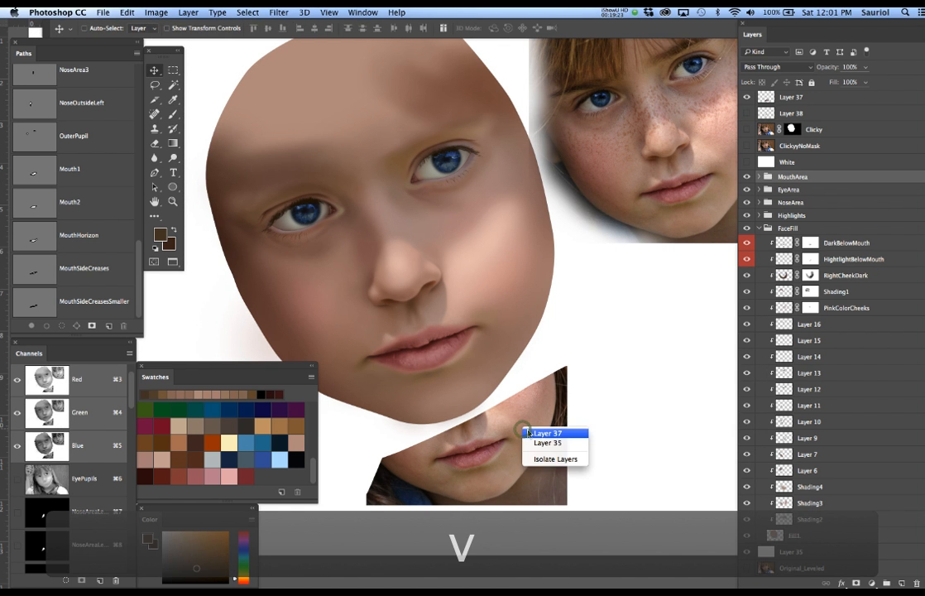
click(546, 427)
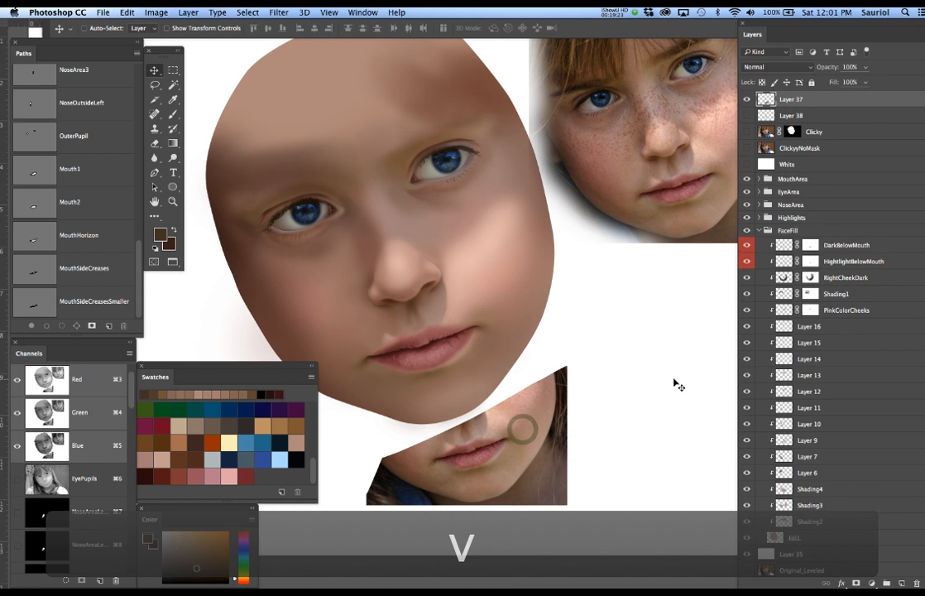
click(746, 100)
alt+super+click(593, 198)
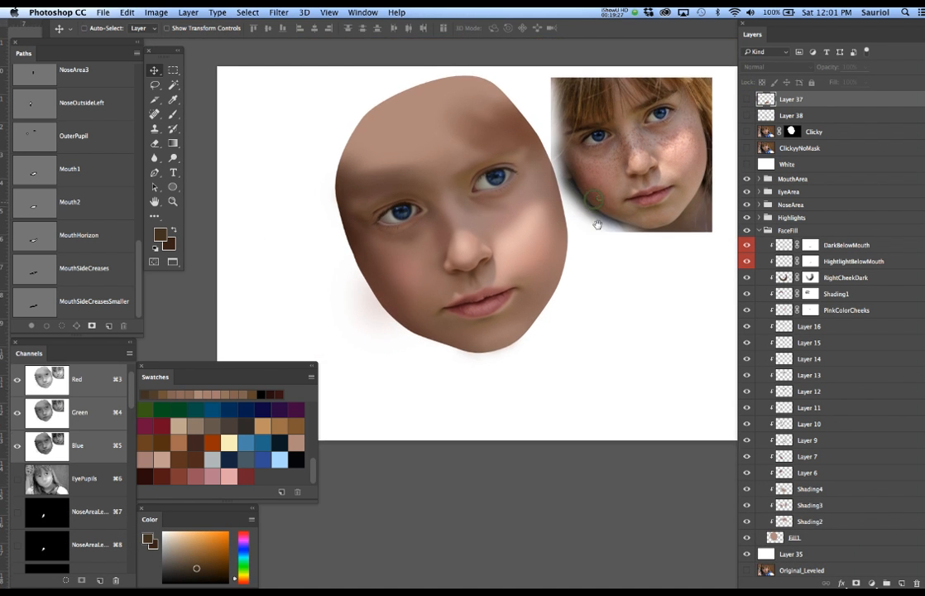